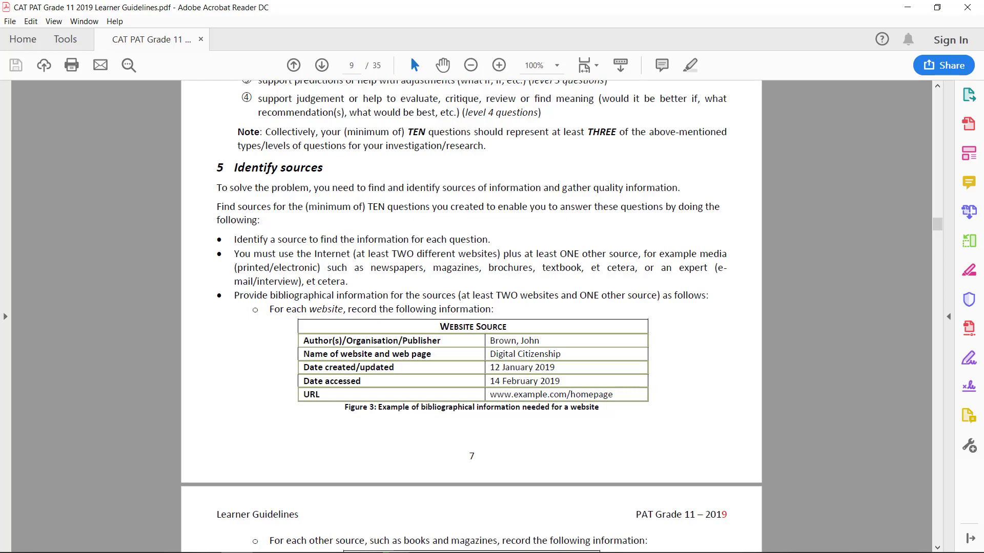
Switch to the Gardening report in Word and set its citation style to Harvard - Anglia
{"action": "key", "text": "alt+Tab"}
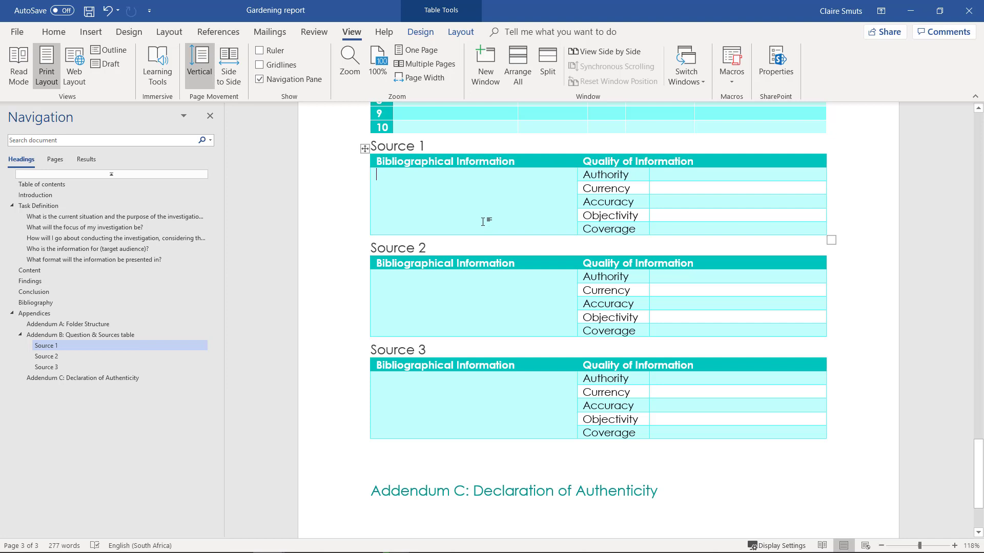
{"action": "left_click", "coordinate": [219, 32]}
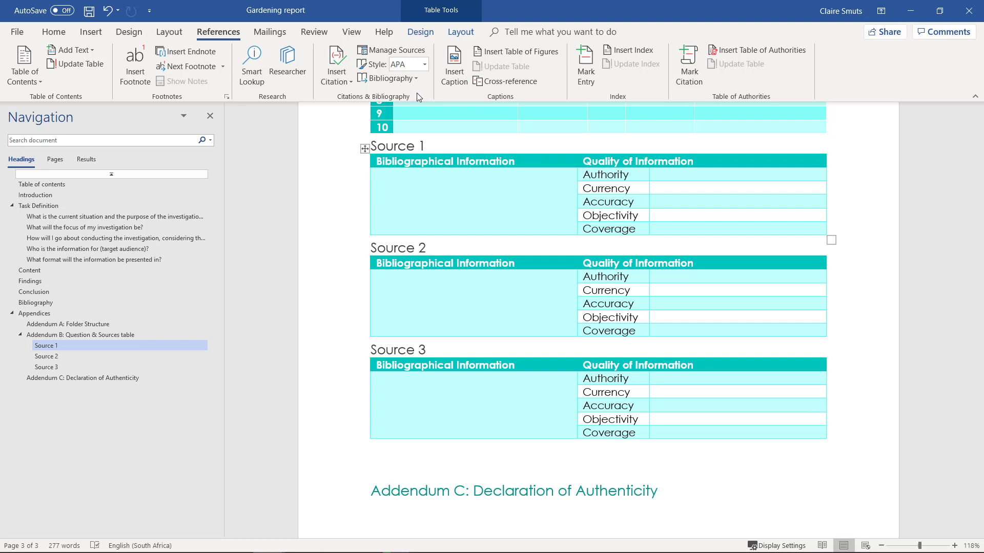
{"action": "left_click", "coordinate": [425, 64]}
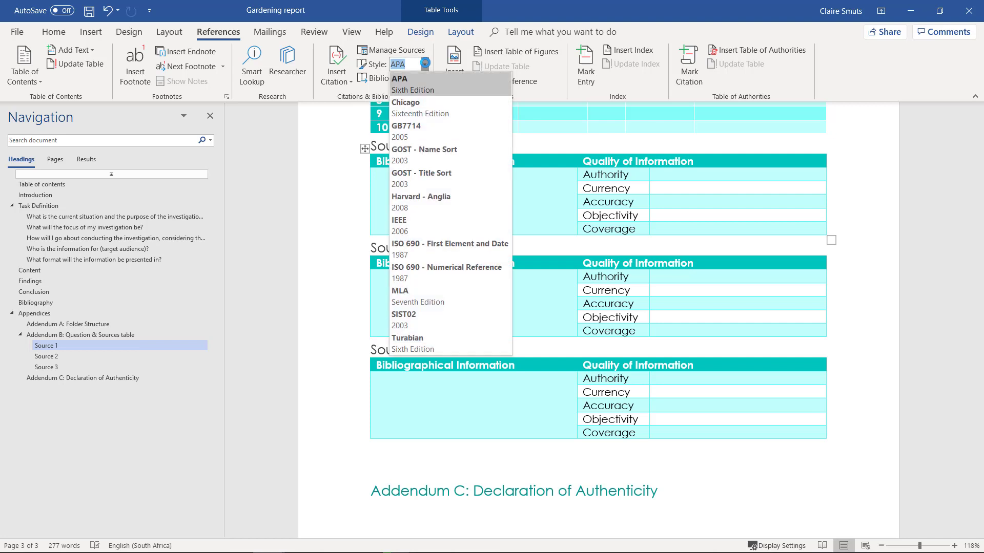
{"action": "left_click", "coordinate": [419, 200]}
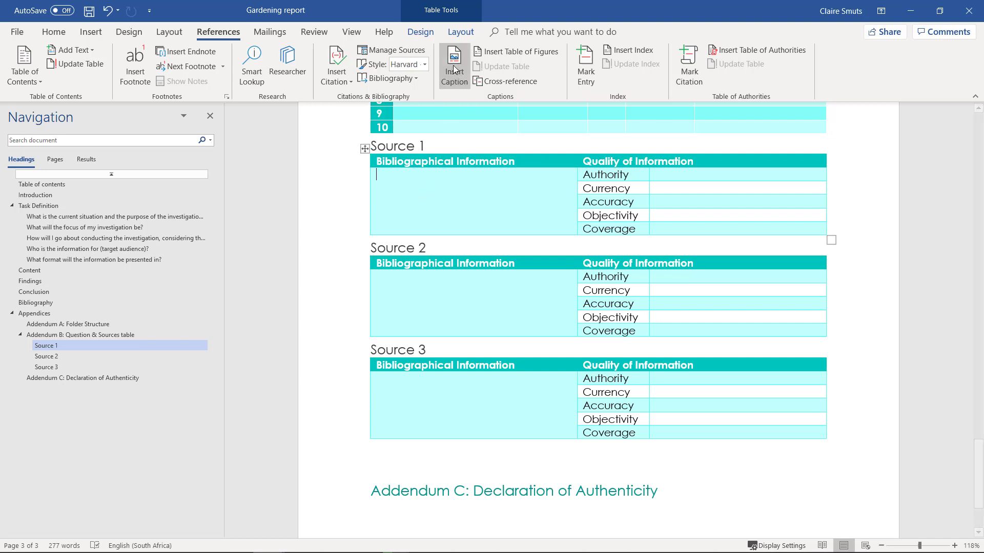
Start creating a new bibliography source through the document's source management
{"action": "left_click", "coordinate": [419, 52]}
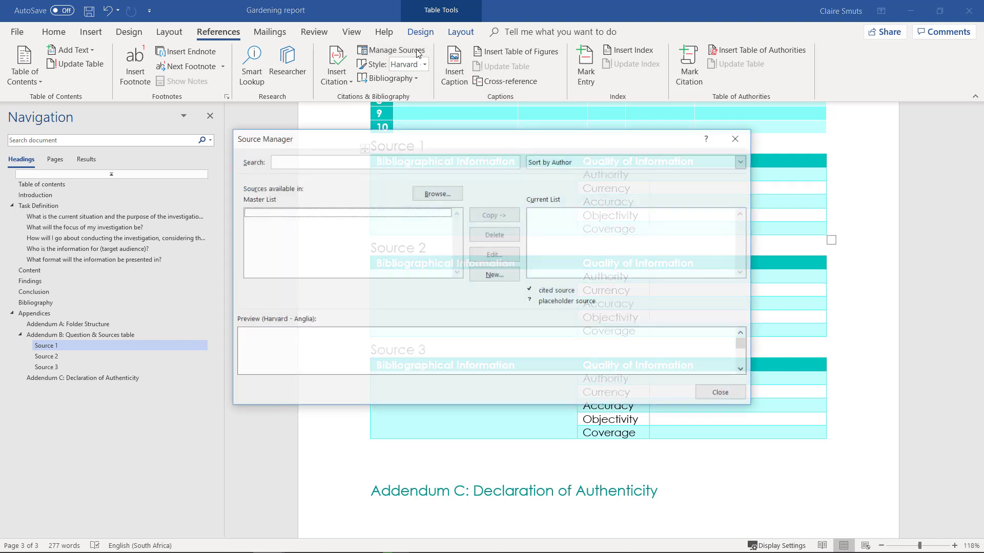
{"action": "left_click", "coordinate": [511, 275]}
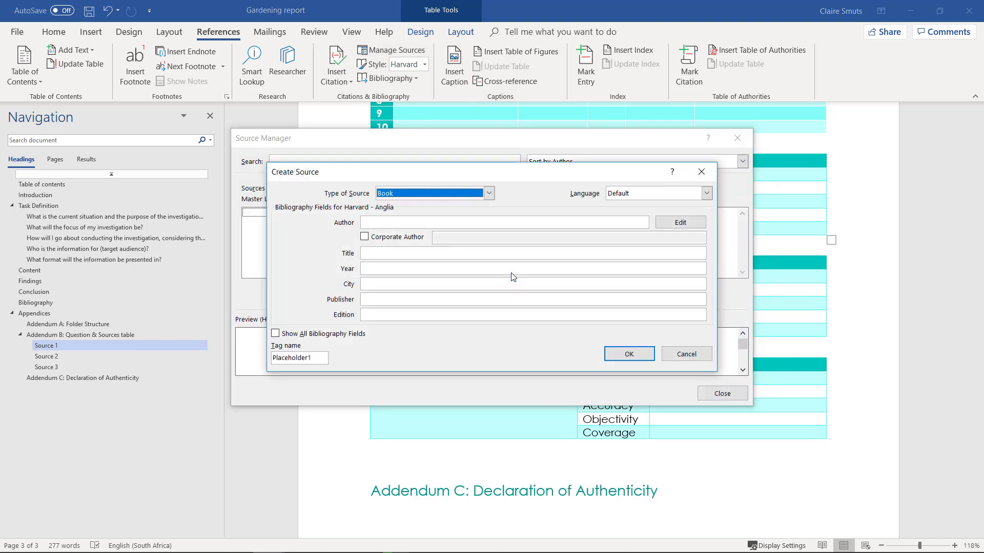
Examine the source types available for the new source, from Book through to Miscellaneous
{"action": "left_click", "coordinate": [488, 194]}
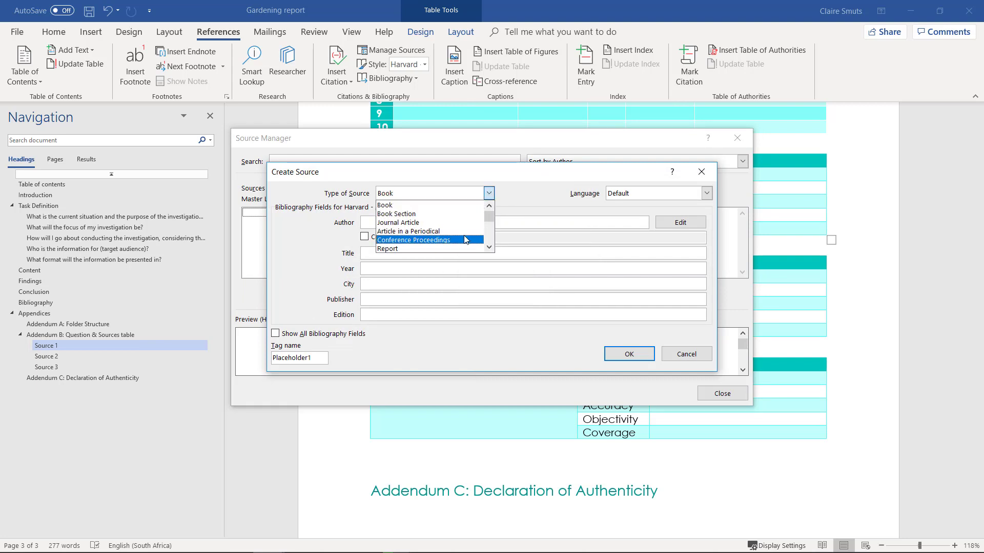
{"action": "scroll", "coordinate": [465, 239], "scroll_direction": "down", "scroll_amount": 2}
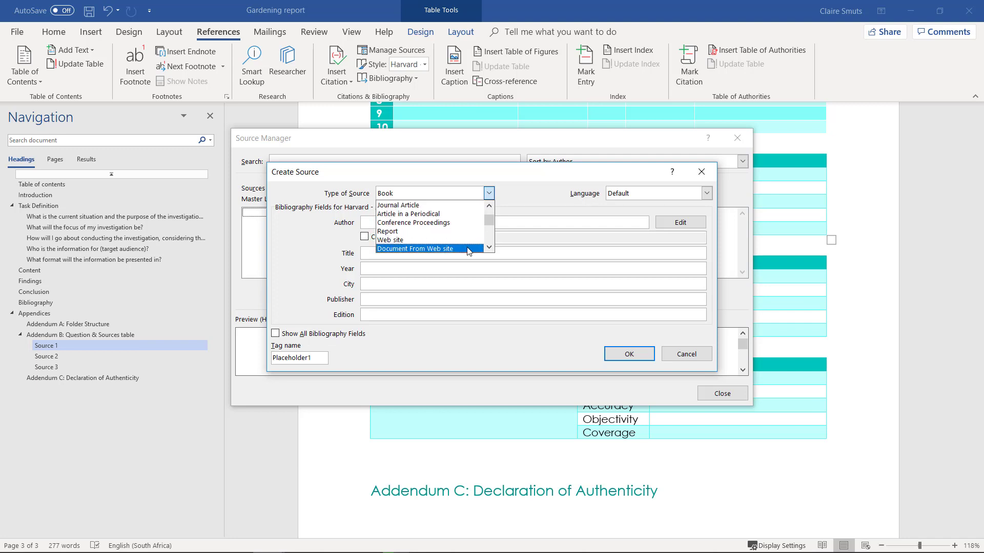
{"action": "scroll", "coordinate": [471, 235], "scroll_direction": "up", "scroll_amount": 2}
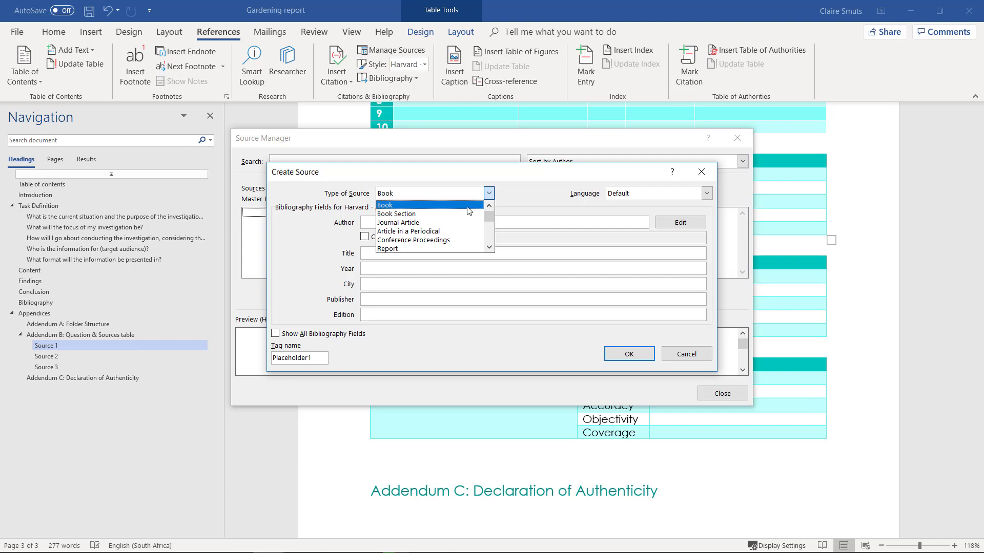
{"action": "scroll", "coordinate": [470, 228], "scroll_direction": "down", "scroll_amount": 1}
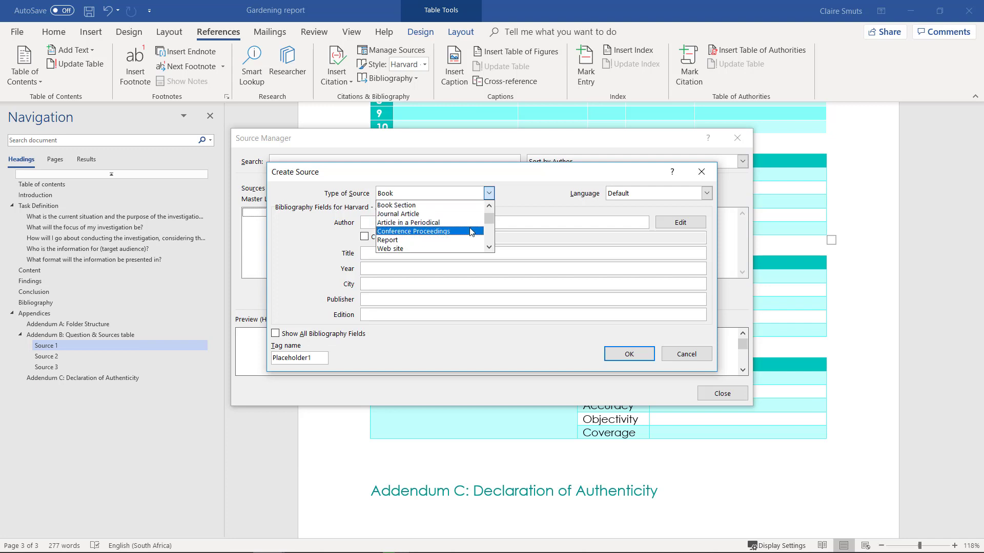
{"action": "scroll", "coordinate": [472, 231], "scroll_direction": "down", "scroll_amount": 1}
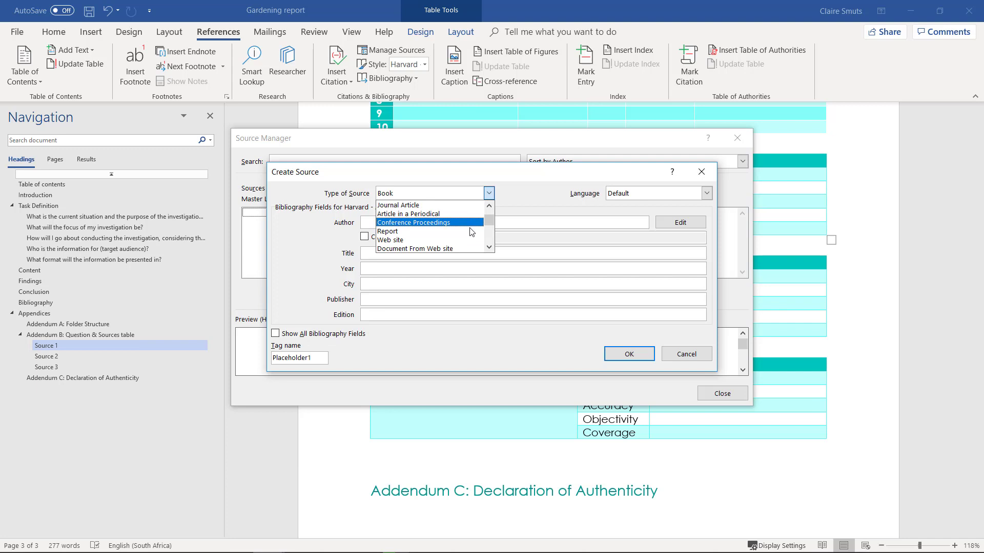
{"action": "scroll", "coordinate": [471, 232], "scroll_direction": "down", "scroll_amount": 2}
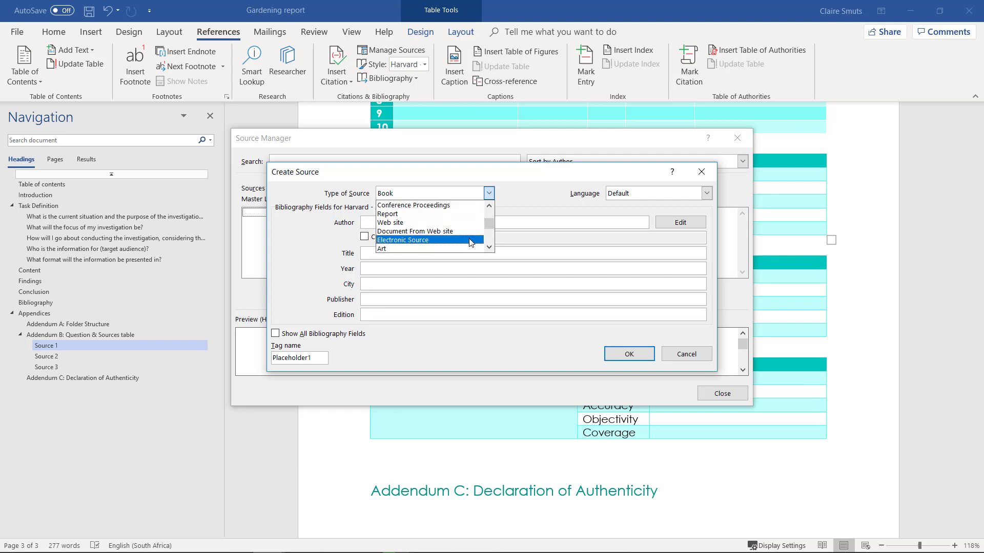
{"action": "scroll", "coordinate": [471, 240], "scroll_direction": "down", "scroll_amount": 3}
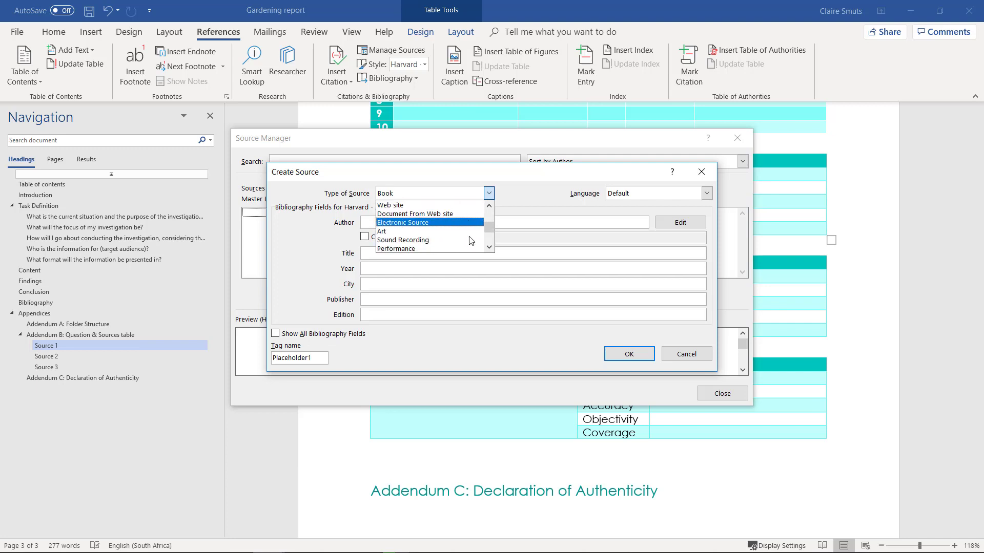
{"action": "scroll", "coordinate": [471, 240], "scroll_direction": "down", "scroll_amount": 2}
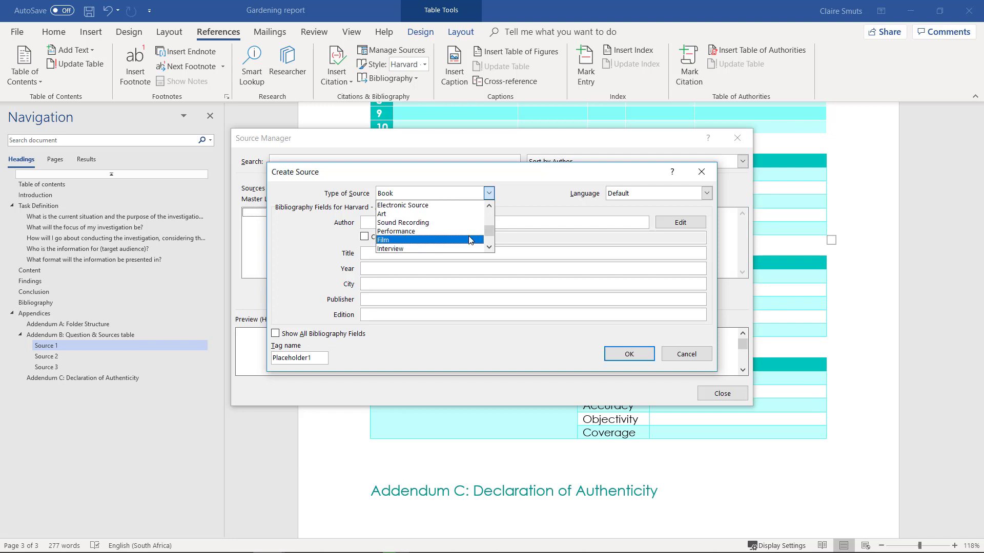
{"action": "scroll", "coordinate": [471, 243], "scroll_direction": "down", "scroll_amount": 2}
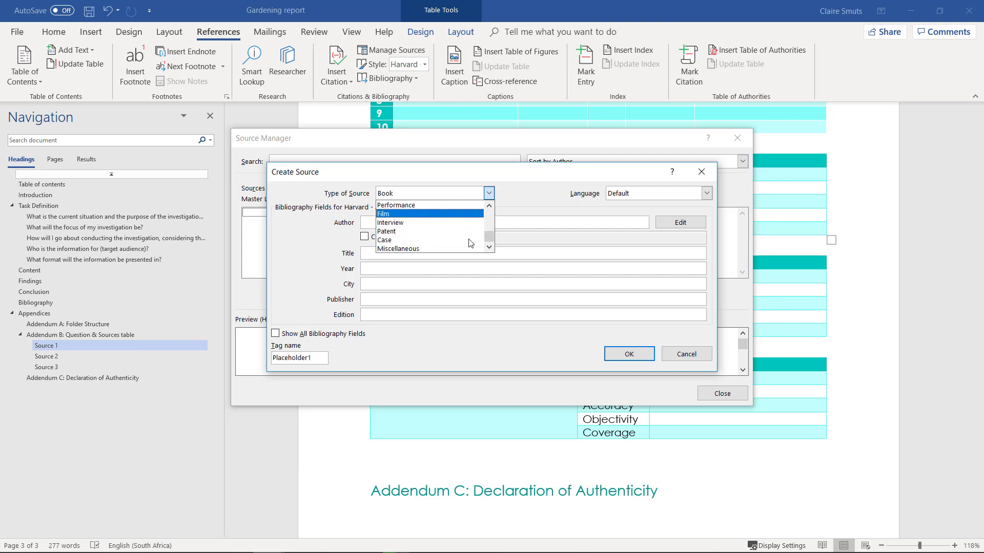
{"action": "scroll", "coordinate": [470, 243], "scroll_direction": "up", "scroll_amount": 4}
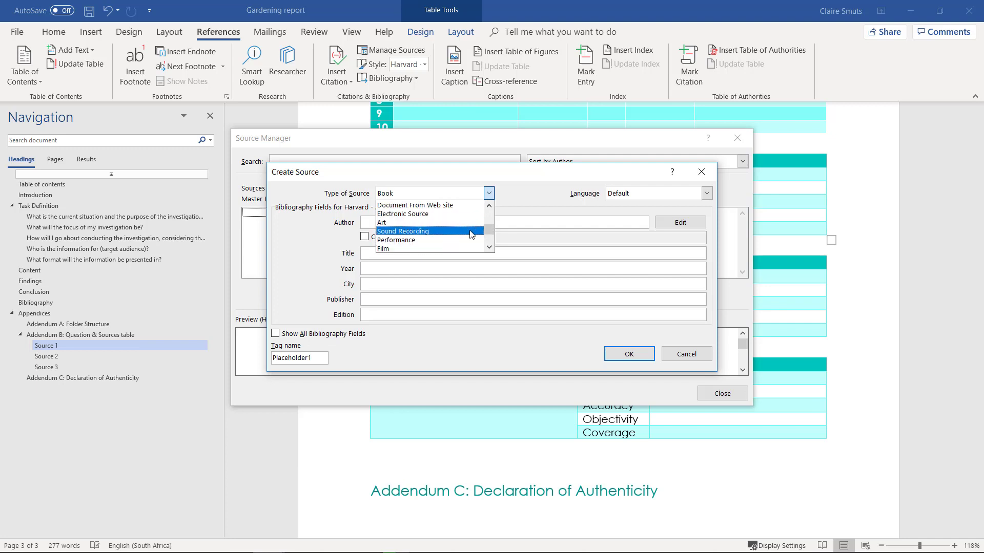
Compare the bibliography fields offered for the Electronic Source, Performance, Web site and Document From Web site types
{"action": "left_click", "coordinate": [472, 215]}
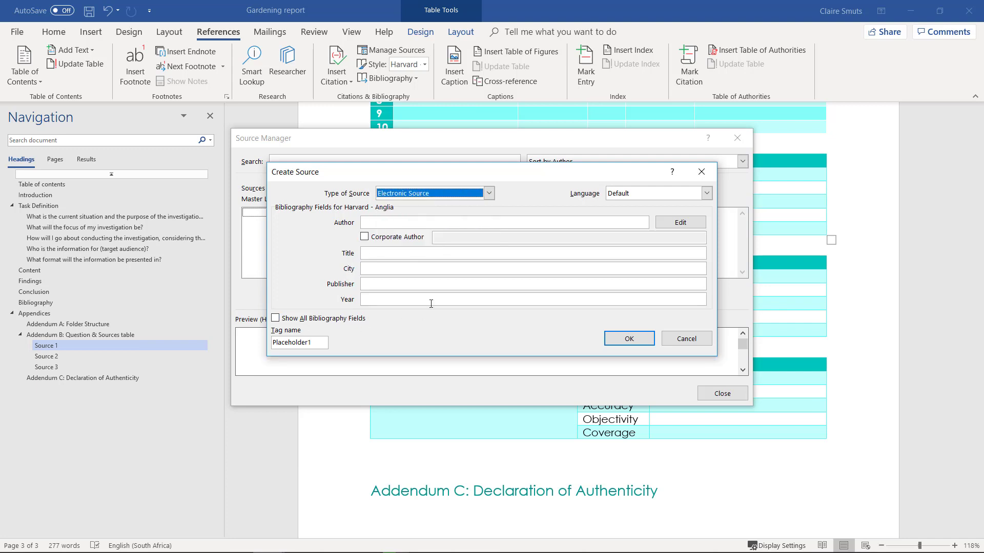
{"action": "left_click", "coordinate": [489, 194]}
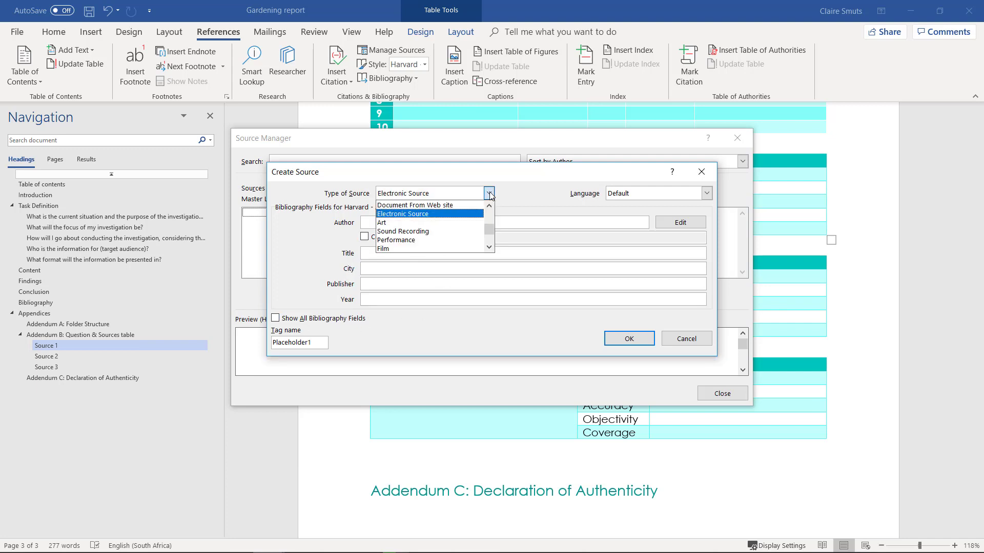
{"action": "left_click", "coordinate": [453, 240]}
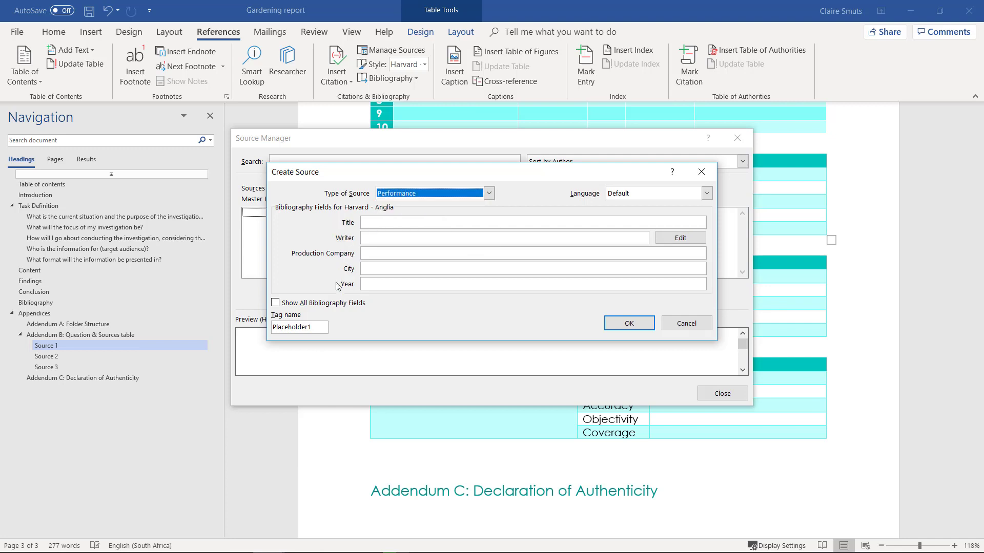
{"action": "left_click", "coordinate": [488, 194]}
{"action": "left_click", "coordinate": [459, 215]}
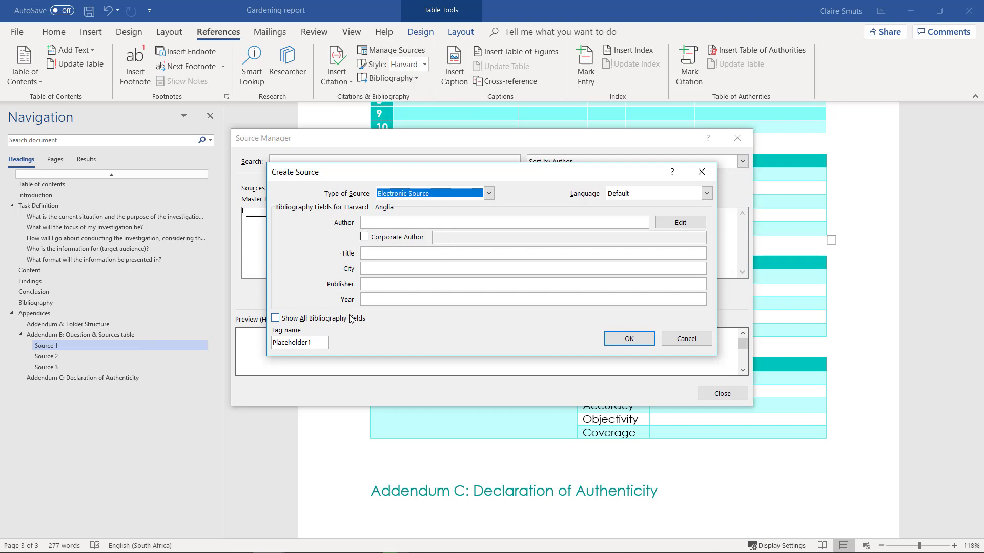
{"action": "left_click", "coordinate": [484, 194]}
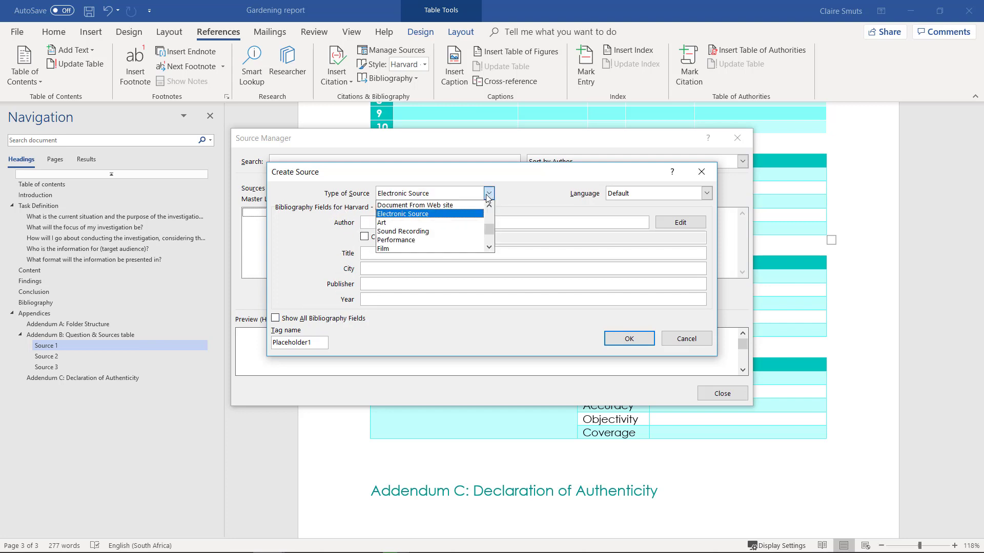
{"action": "left_click", "coordinate": [459, 214]}
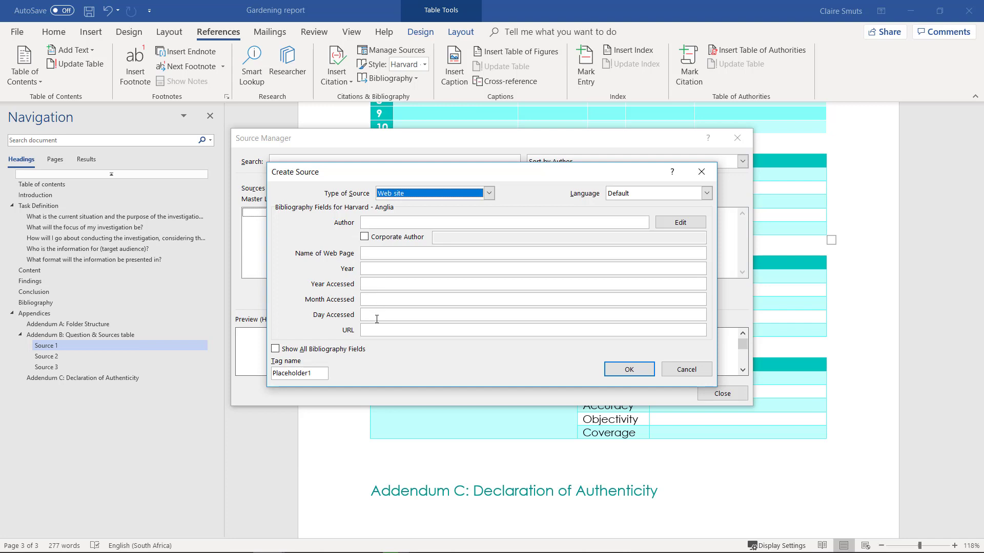
{"action": "left_click", "coordinate": [489, 193]}
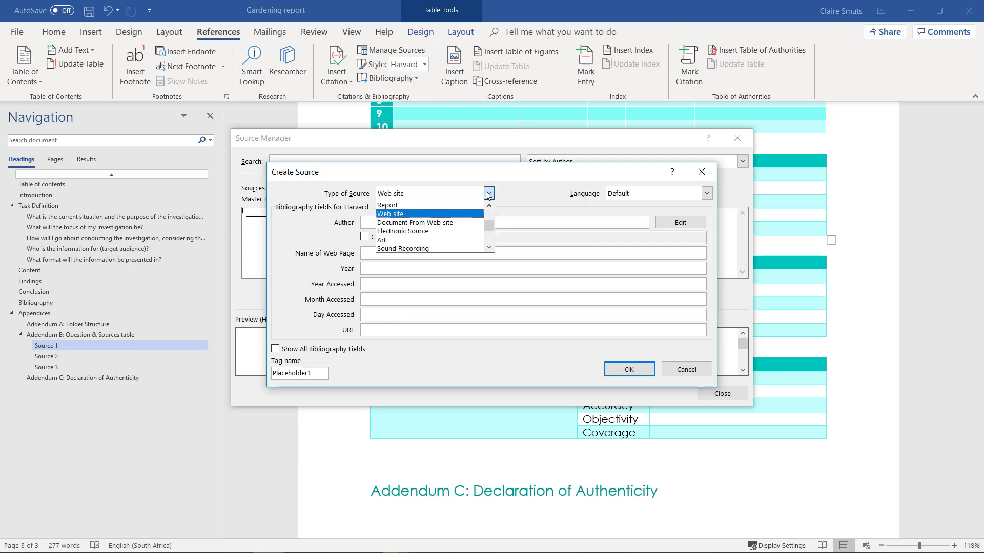
{"action": "left_click", "coordinate": [467, 223]}
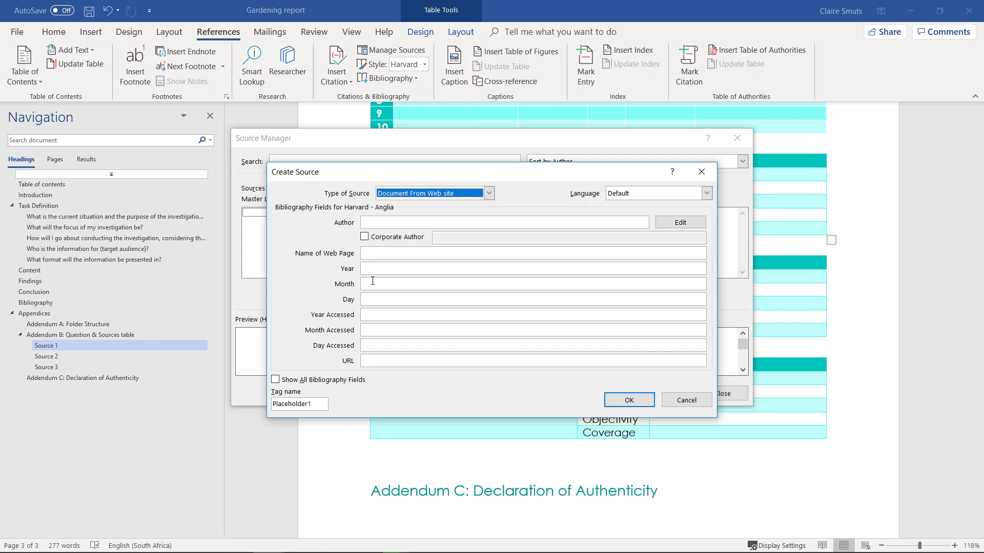
Set the new source's type to Web site
{"action": "left_click", "coordinate": [488, 193]}
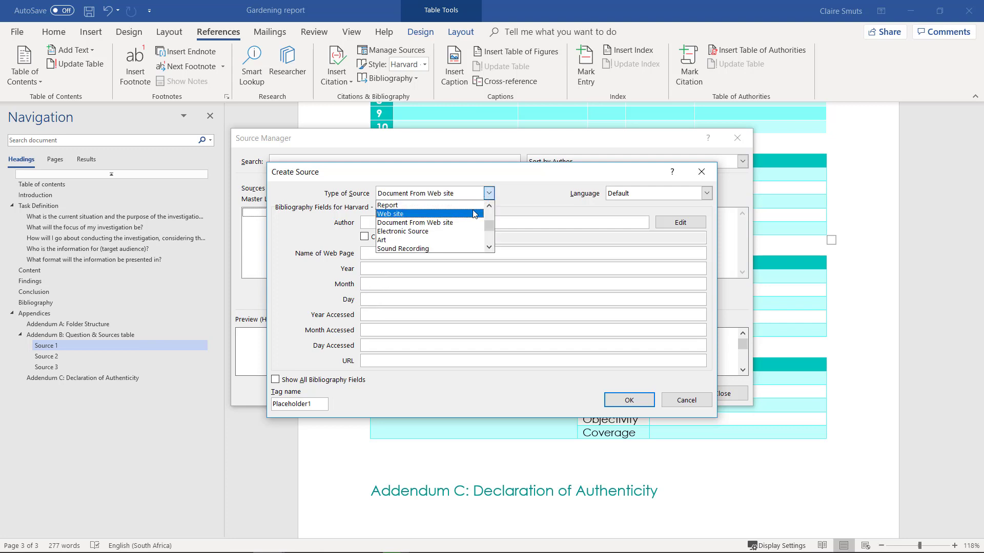
{"action": "left_click", "coordinate": [441, 211]}
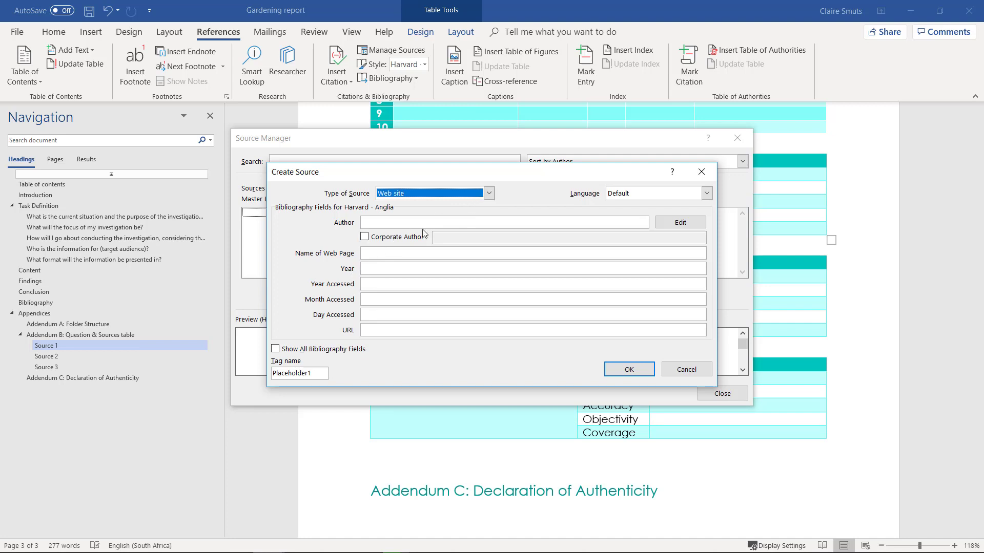
{"action": "left_click", "coordinate": [489, 197]}
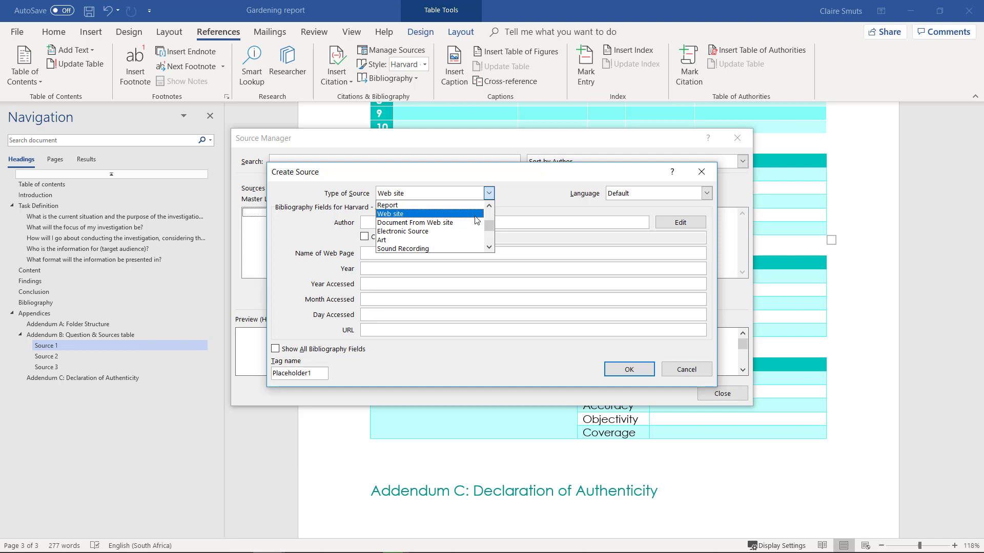
{"action": "left_click", "coordinate": [475, 215]}
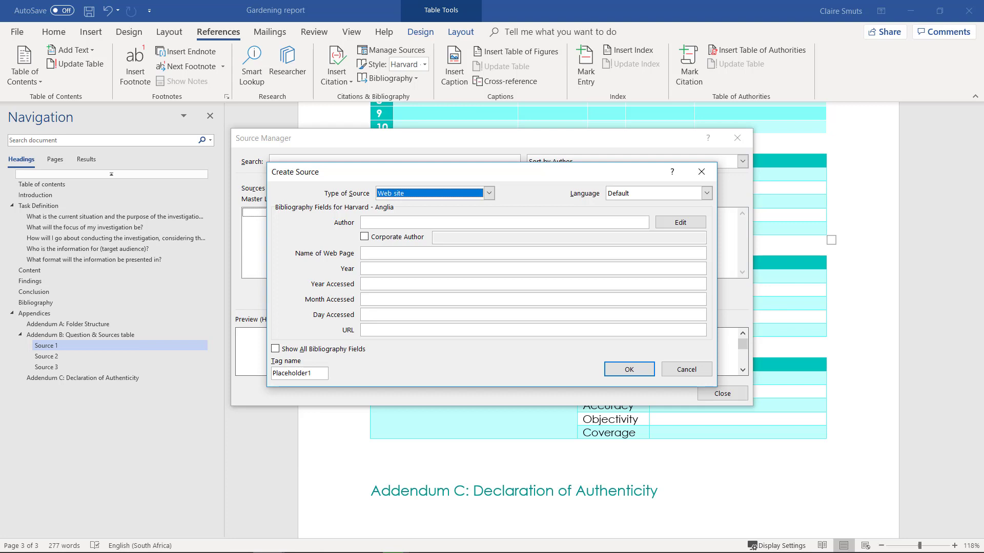
Switch to the browser and examine the author credit and update date of the bhg.com ten-steps garden article
{"action": "key", "text": "alt+Tab"}
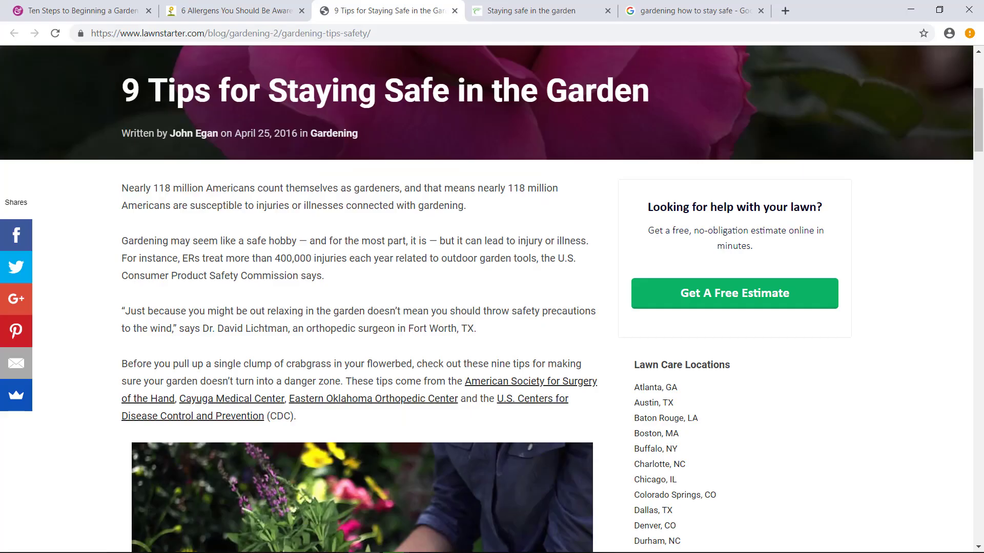
{"action": "left_click", "coordinate": [92, 11]}
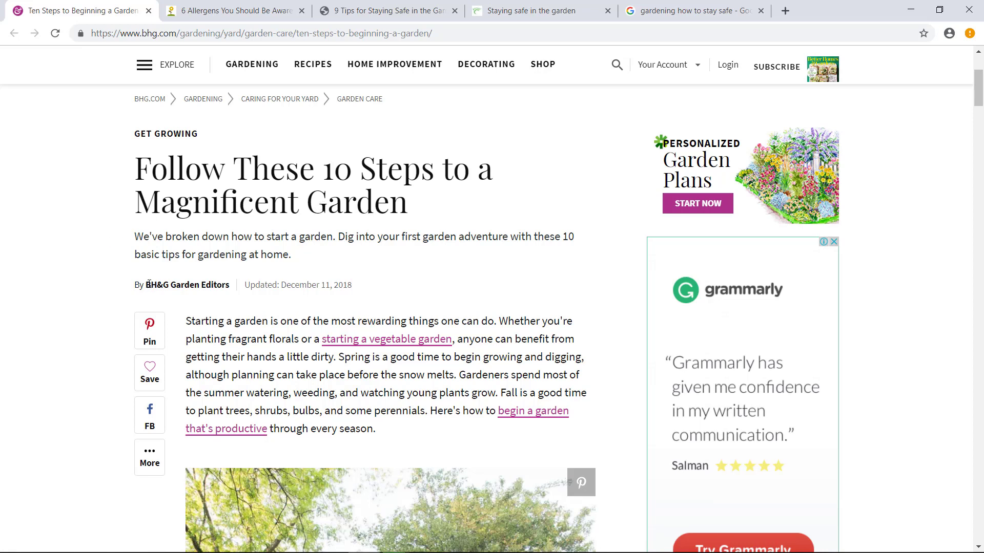
{"action": "left_click_drag", "start_coordinate": [148, 286], "coordinate": [233, 290]}
{"action": "left_click", "coordinate": [233, 291]}
{"action": "left_click_drag", "start_coordinate": [146, 286], "coordinate": [233, 292]}
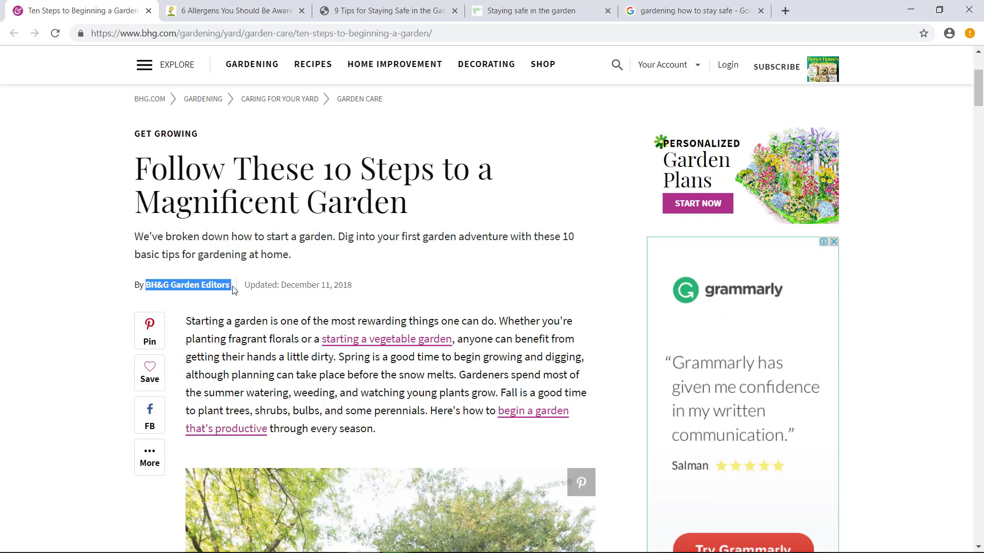
{"action": "left_click", "coordinate": [232, 287]}
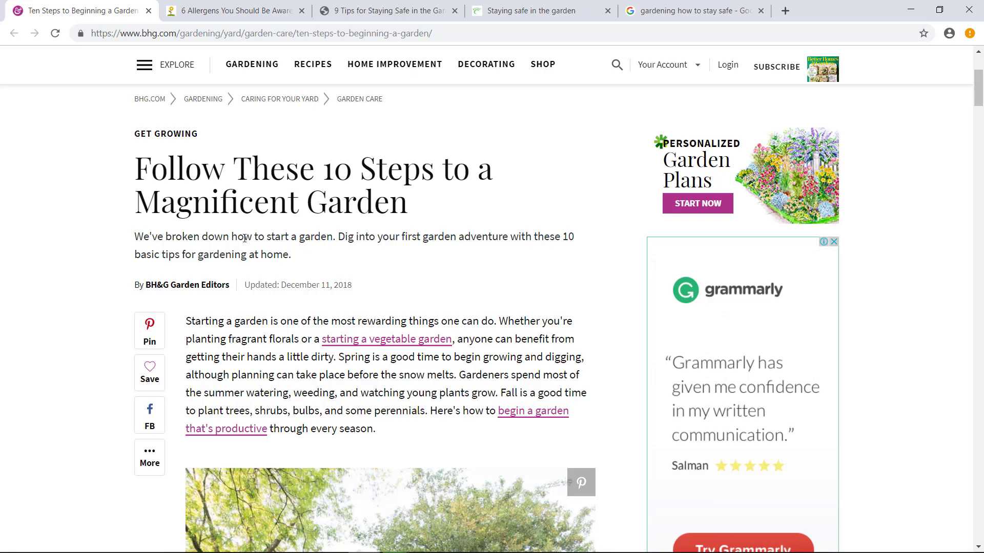
Check the gardening allergens article and the 9 Tips for Staying Safe in the Garden article for author and publication date
{"action": "left_click", "coordinate": [260, 12]}
{"action": "scroll", "coordinate": [326, 186], "scroll_direction": "up", "scroll_amount": 7}
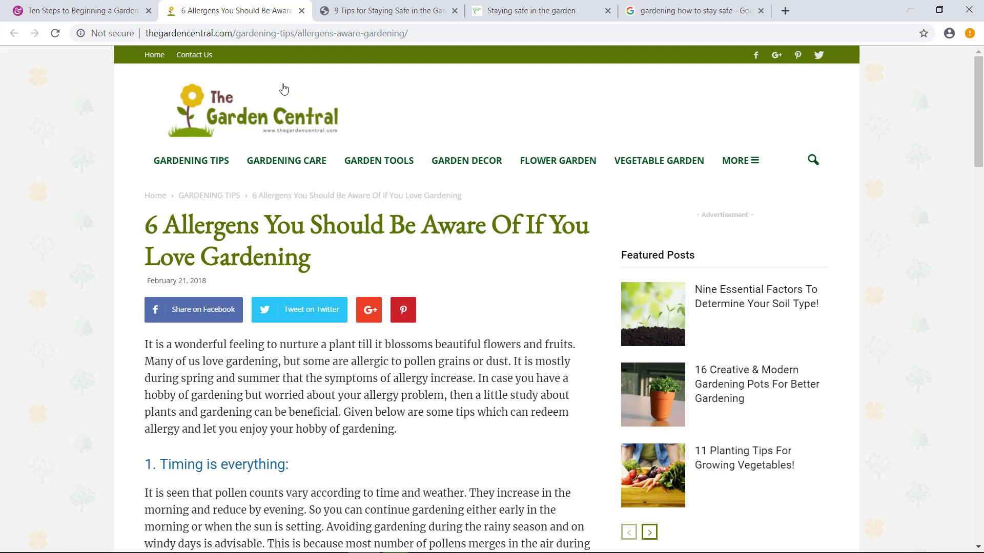
{"action": "left_click", "coordinate": [387, 6]}
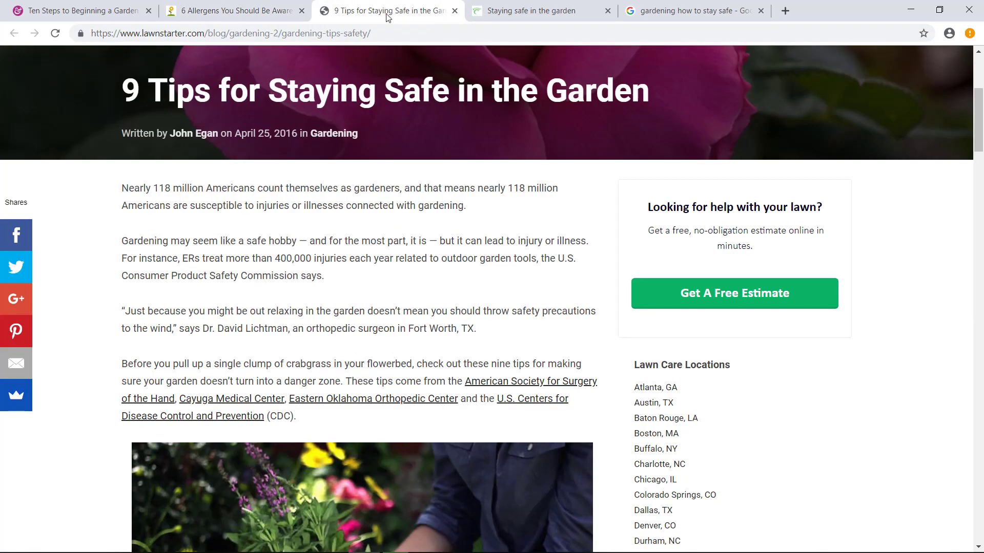
{"action": "scroll", "coordinate": [279, 201], "scroll_direction": "up", "scroll_amount": 3}
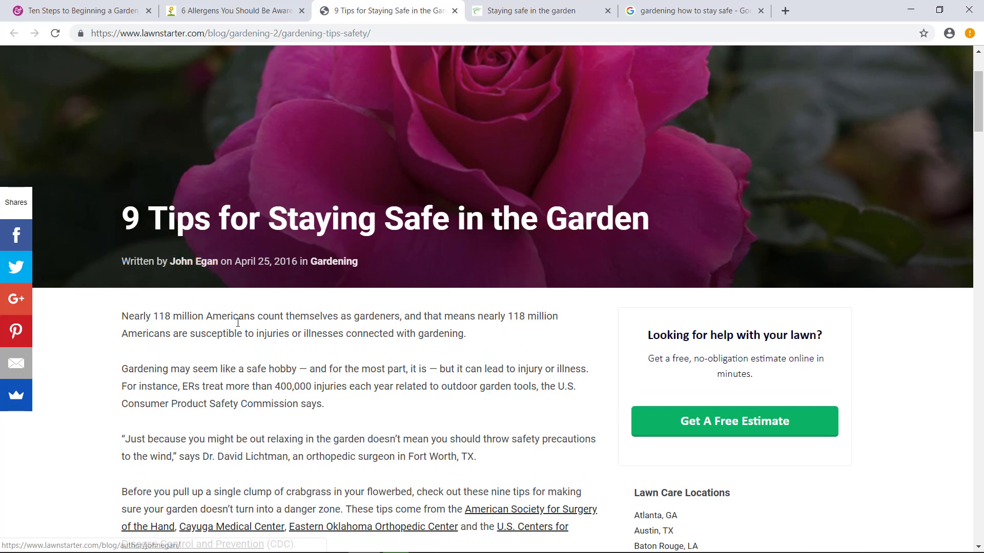
Compare the website names shown on the LawnStarter safety article, the gardening allergens article and the bhg.com ten-steps article
{"action": "scroll", "coordinate": [238, 323], "scroll_direction": "up", "scroll_amount": 1}
{"action": "scroll", "coordinate": [237, 321], "scroll_direction": "up", "scroll_amount": 1}
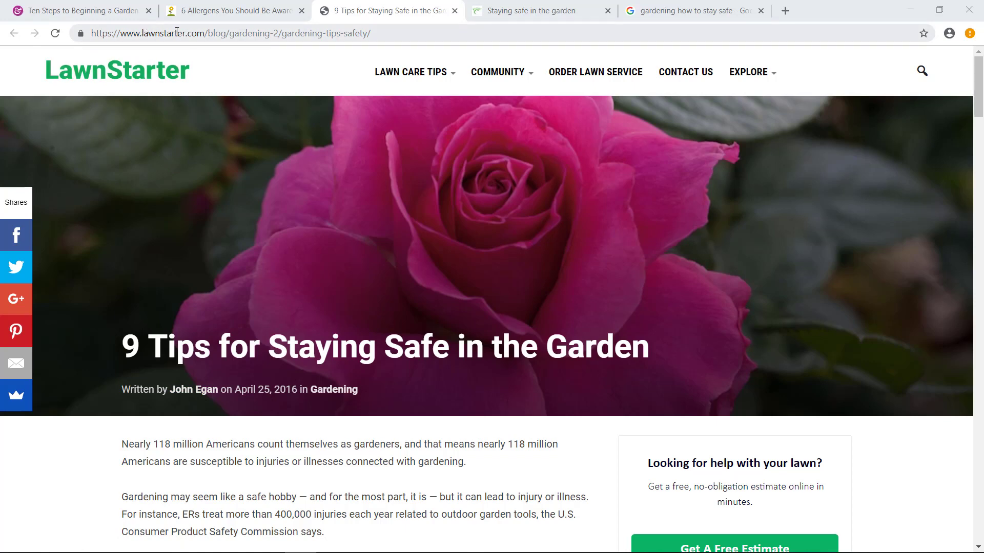
{"action": "left_click", "coordinate": [198, 20]}
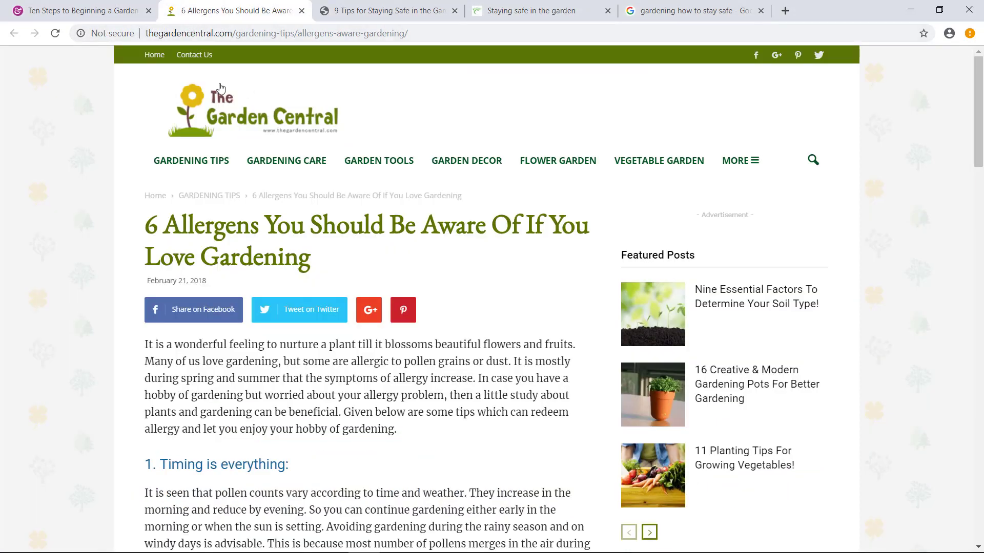
{"action": "left_click", "coordinate": [110, 11]}
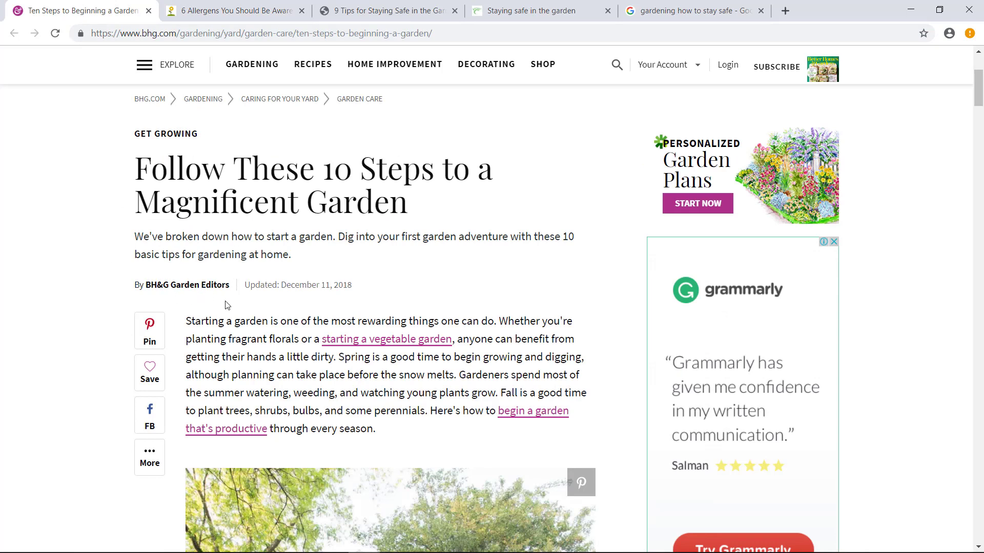
Switch to the Gardening report in Word and enable Corporate Author for the new source
{"action": "mouse_move", "coordinate": [433, 549]}
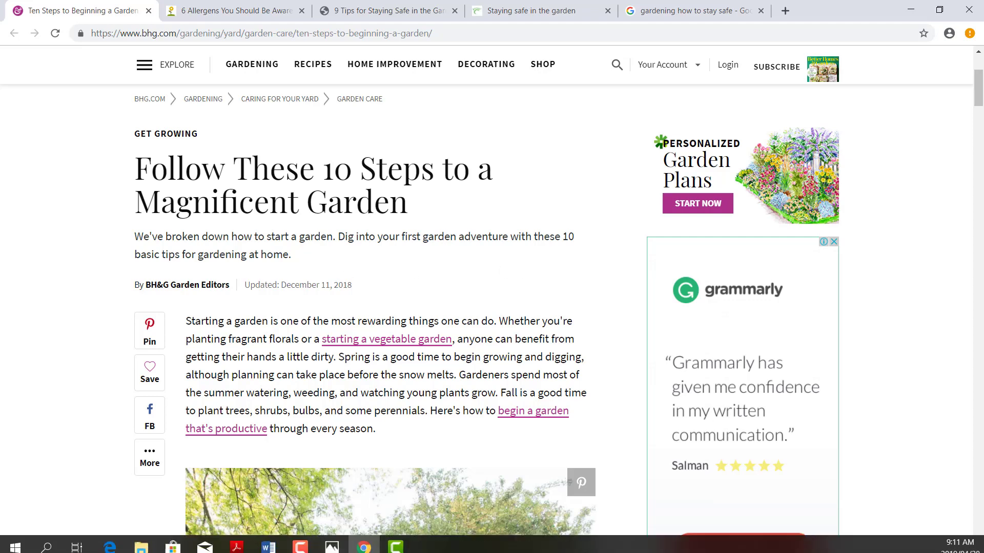
{"action": "mouse_move", "coordinate": [268, 541]}
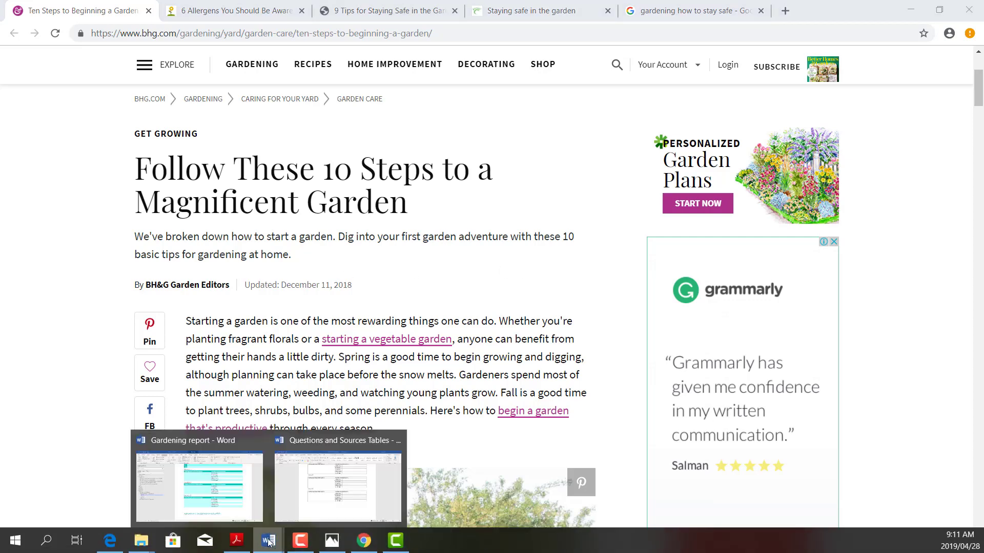
{"action": "left_click", "coordinate": [228, 505]}
{"action": "left_click", "coordinate": [373, 224]}
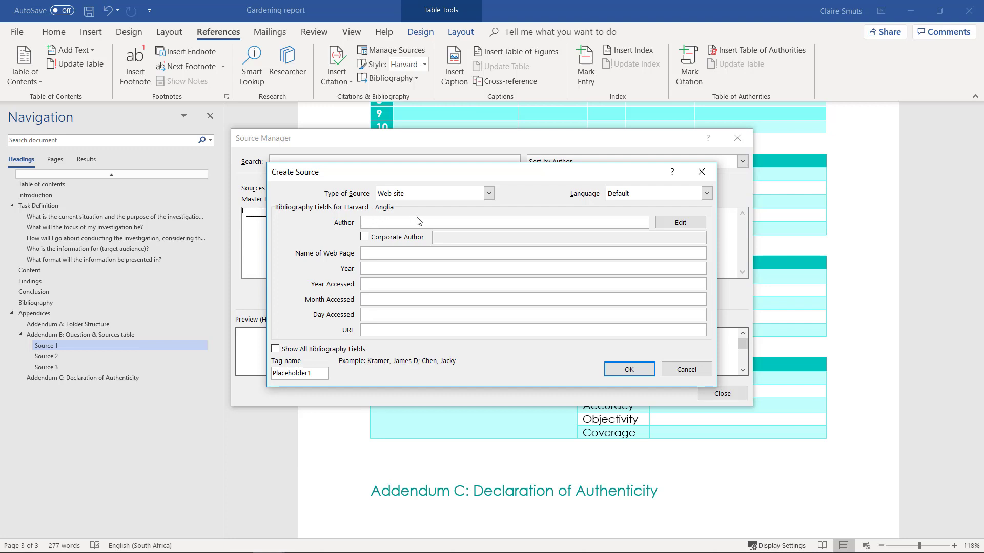
{"action": "left_click", "coordinate": [364, 238]}
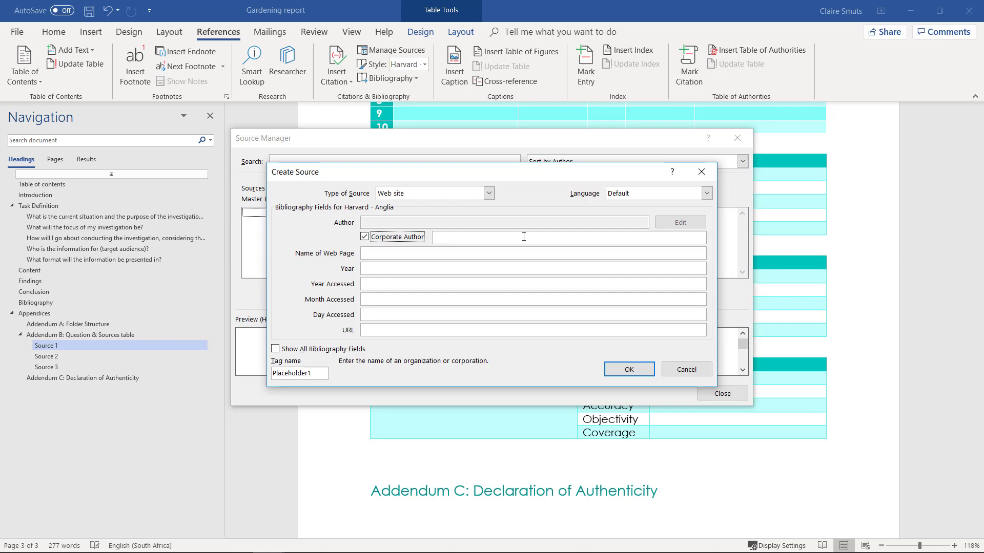
Switch to the browser and check the gardening allergens article for the organisation that published it
{"action": "mouse_move", "coordinate": [172, 548]}
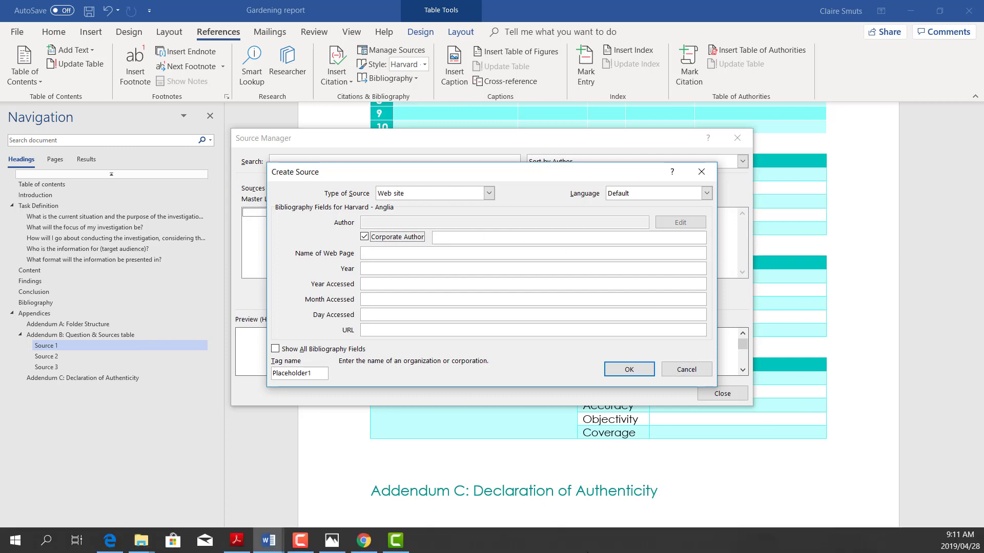
{"action": "left_click", "coordinate": [363, 547]}
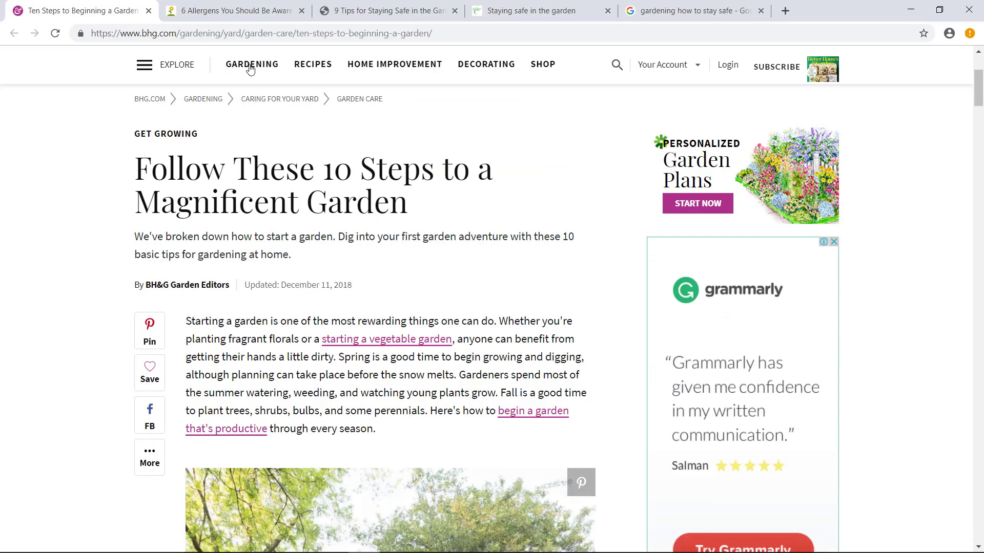
{"action": "left_click", "coordinate": [233, 10]}
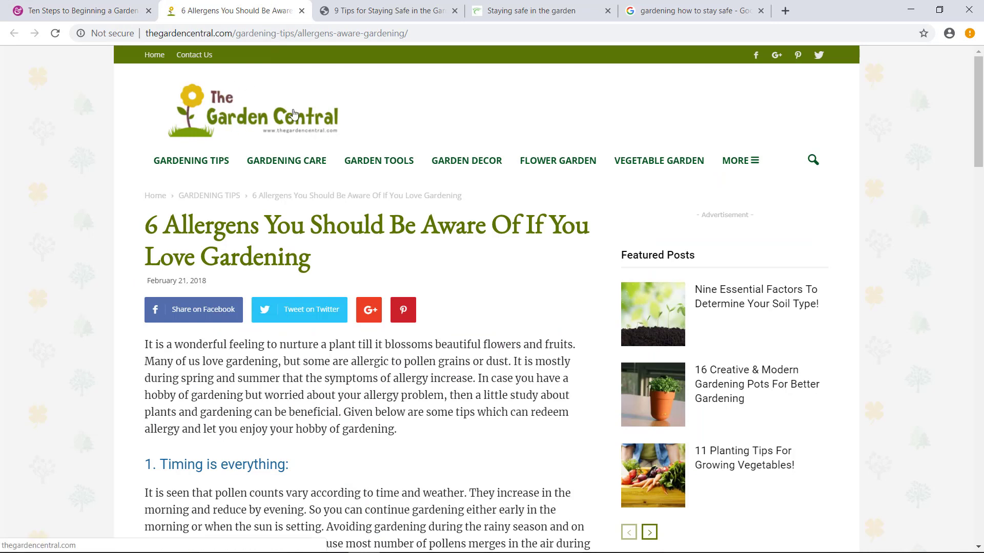
Switch back to the Gardening report in Word and enter The Garden Central as the source's corporate author
{"action": "mouse_move", "coordinate": [551, 551]}
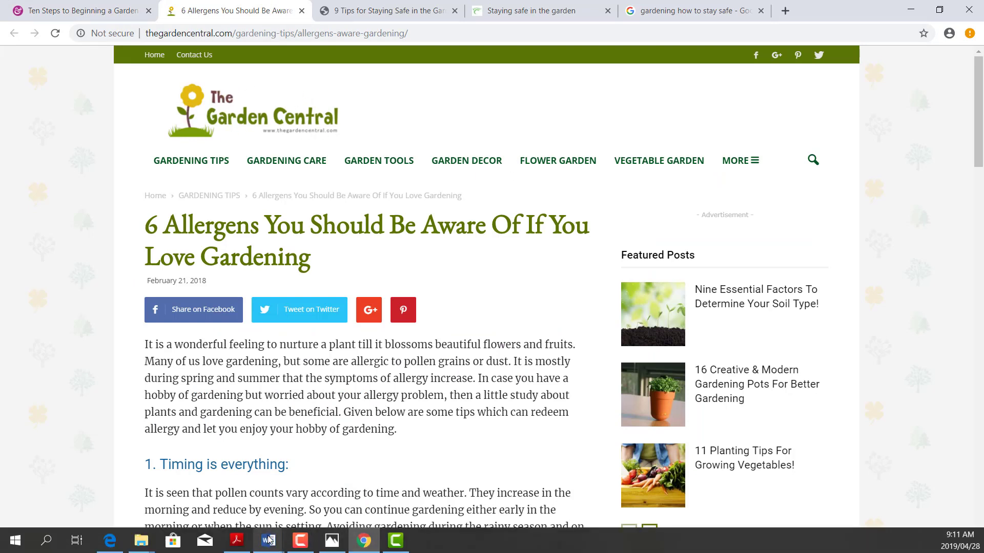
{"action": "mouse_move", "coordinate": [268, 544]}
{"action": "left_click", "coordinate": [227, 478]}
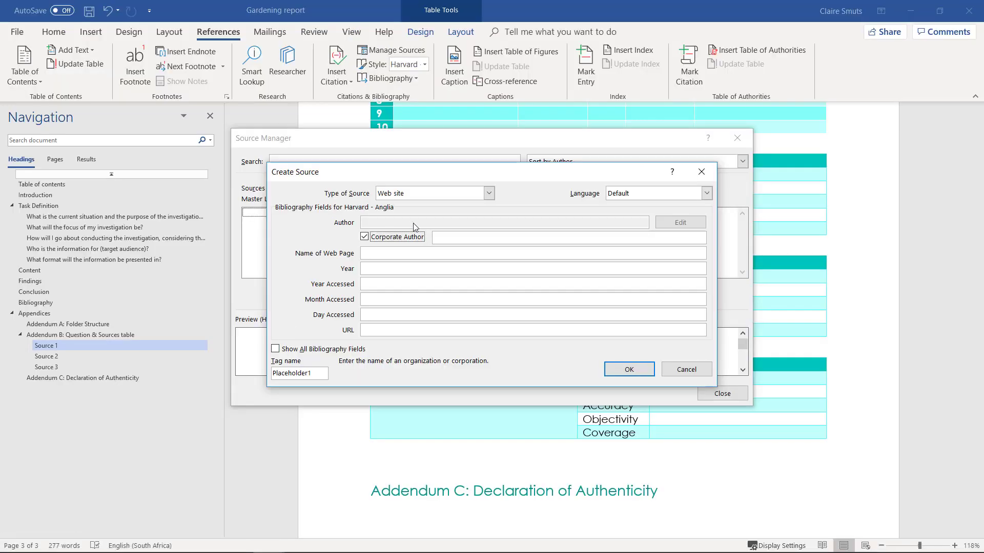
{"action": "left_click", "coordinate": [466, 237]}
{"action": "type", "text": "The G"}
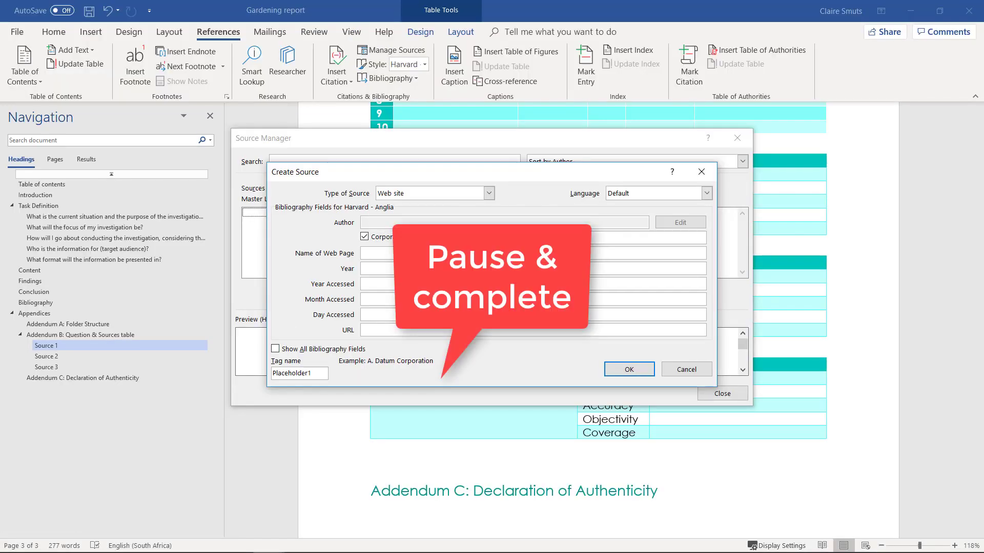
{"action": "type", "text": "arden "}
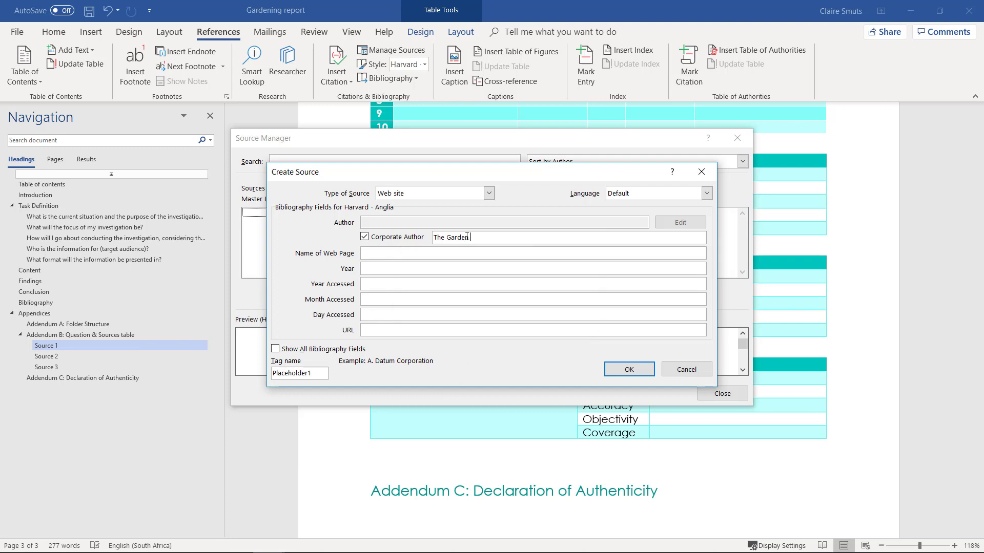
{"action": "type", "text": "Central"}
{"action": "key", "text": "Tab"}
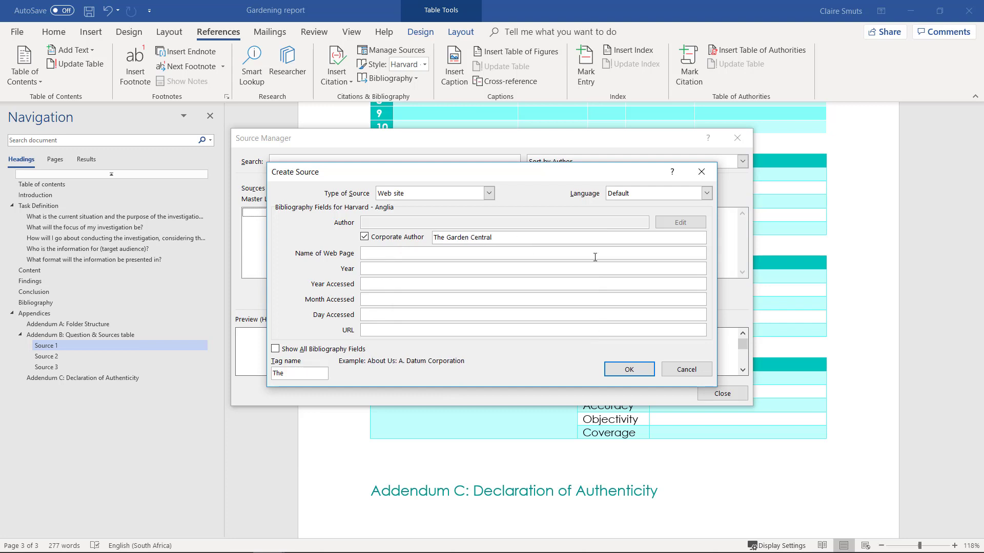
Switch to the browser and copy the headline of the gardening allergens article
{"action": "mouse_move", "coordinate": [396, 542]}
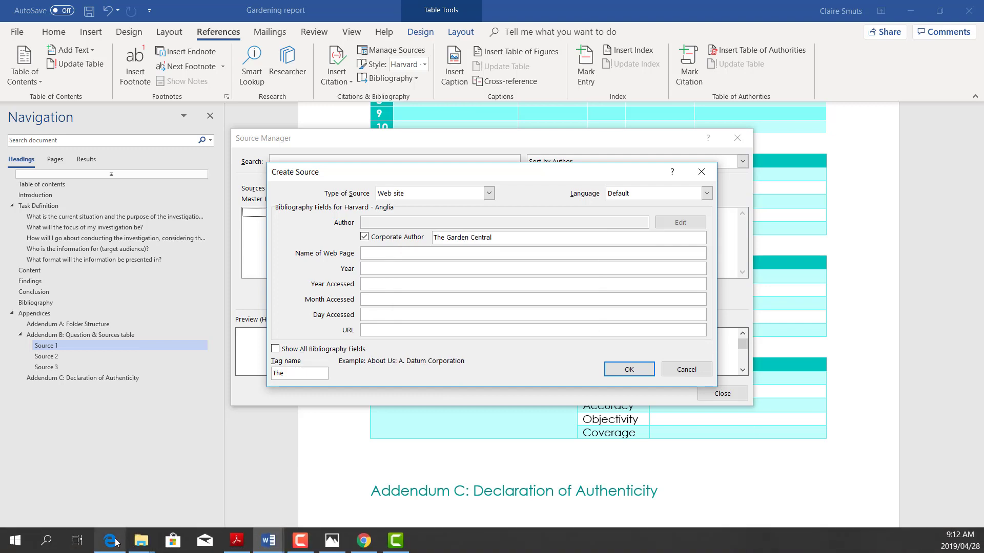
{"action": "left_click", "coordinate": [363, 541]}
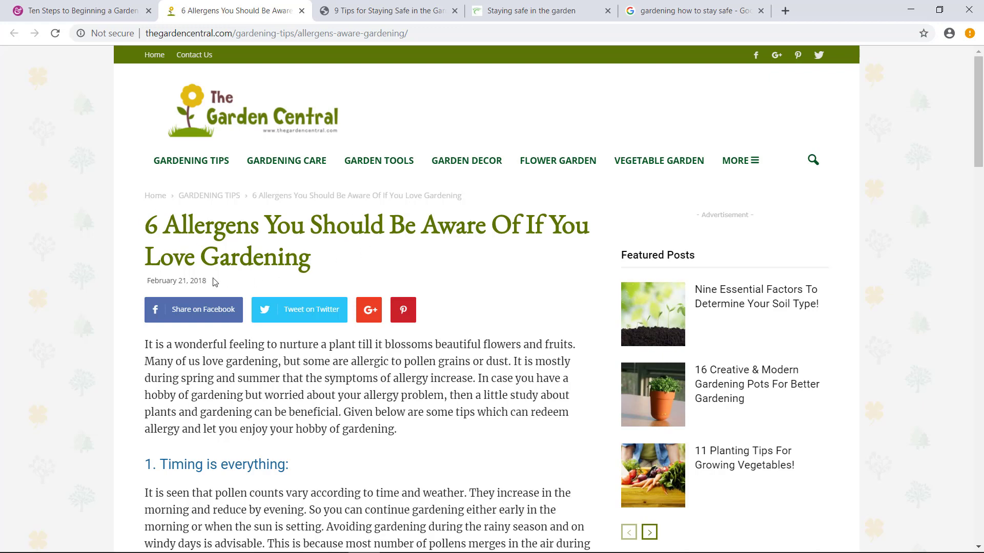
{"action": "left_click_drag", "start_coordinate": [143, 230], "coordinate": [331, 260]}
{"action": "right_click", "coordinate": [250, 251]}
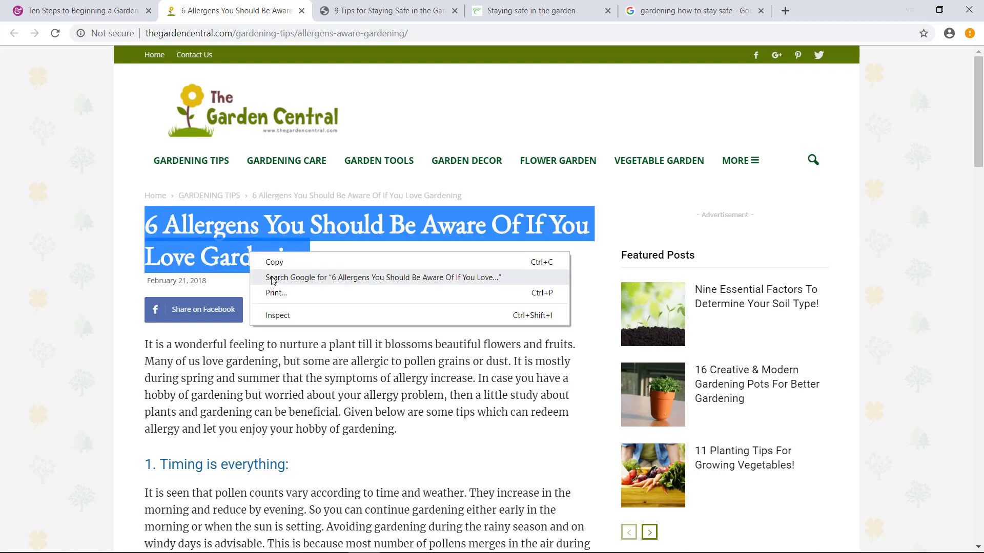
{"action": "left_click", "coordinate": [275, 260]}
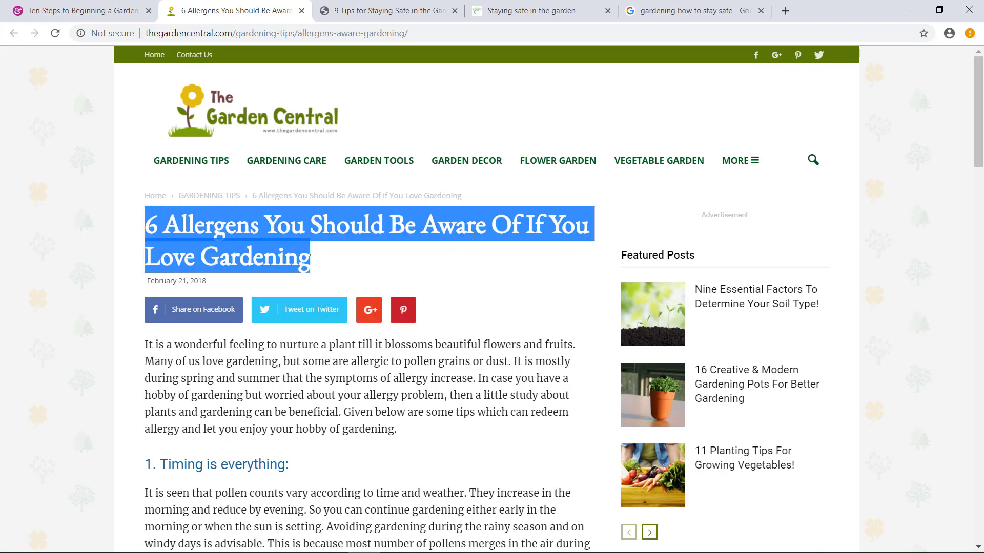
Look over the headlines of the bhg.com and LawnStarter articles, ending on the gardening allergens article
{"action": "left_click", "coordinate": [88, 8]}
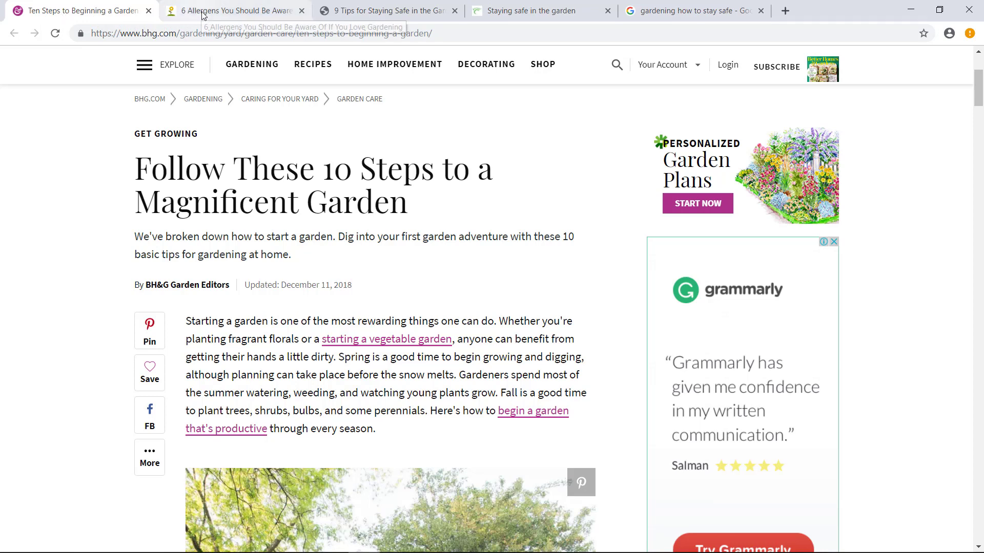
{"action": "left_click", "coordinate": [374, 12]}
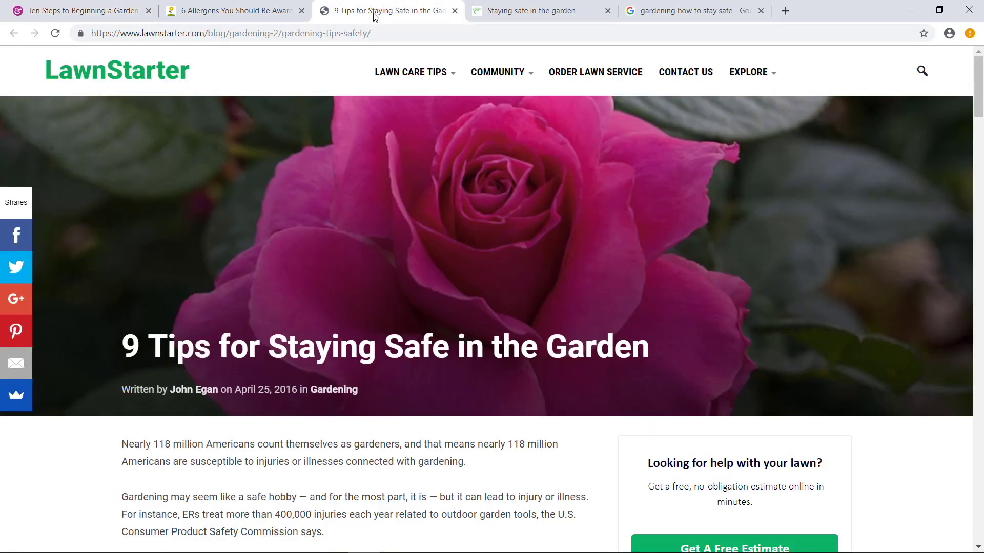
{"action": "left_click", "coordinate": [259, 16]}
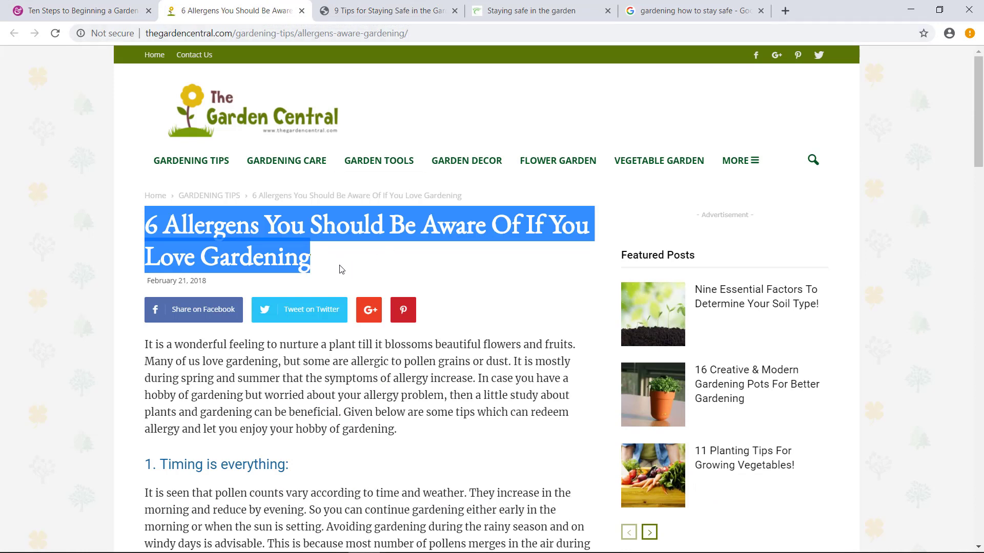
Copy the headline "6 Allergens You Should Be Aware Of If You Love Gardening" and paste it as the source's Name of Web Page in Word
{"action": "left_click_drag", "start_coordinate": [327, 264], "coordinate": [144, 224]}
{"action": "right_click", "coordinate": [185, 218]}
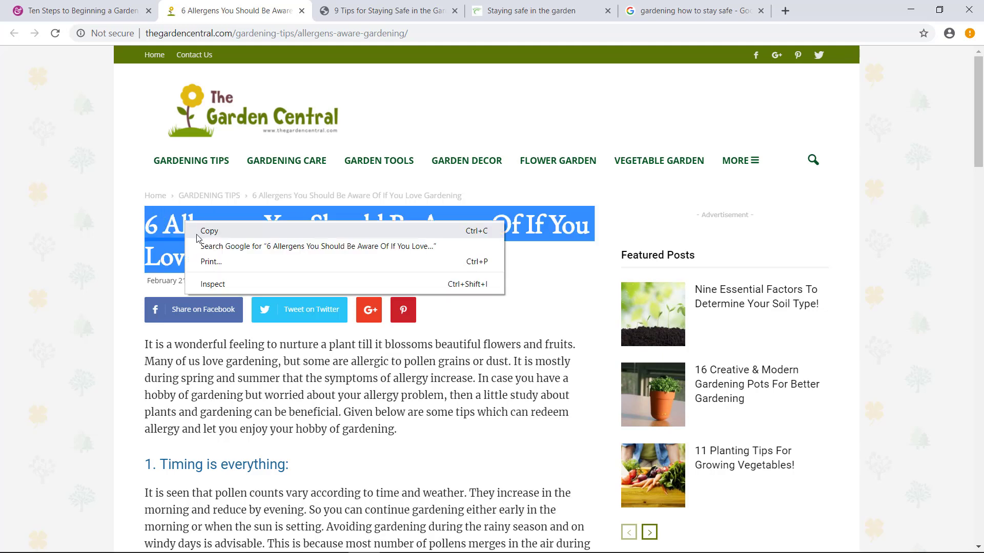
{"action": "left_click", "coordinate": [210, 228]}
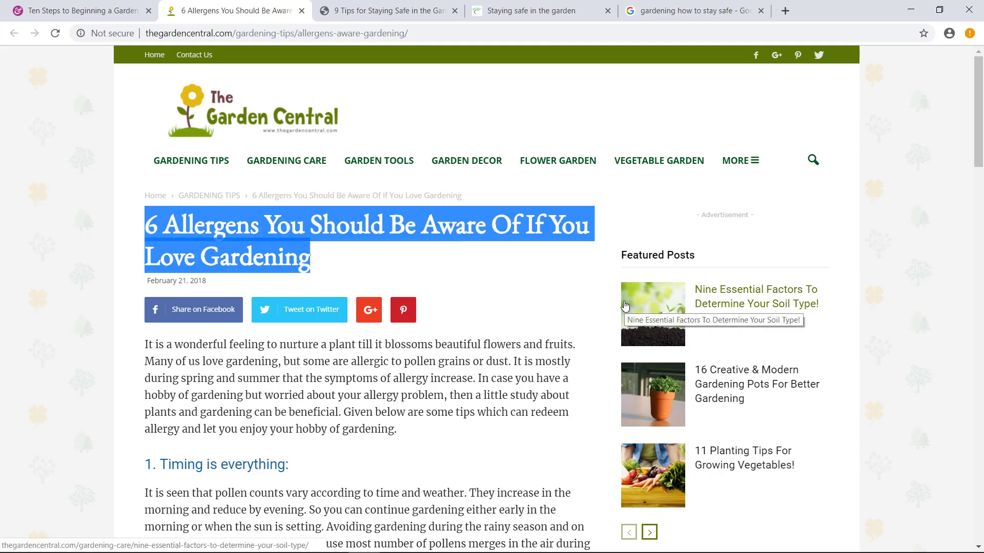
{"action": "key", "text": "alt+Tab"}
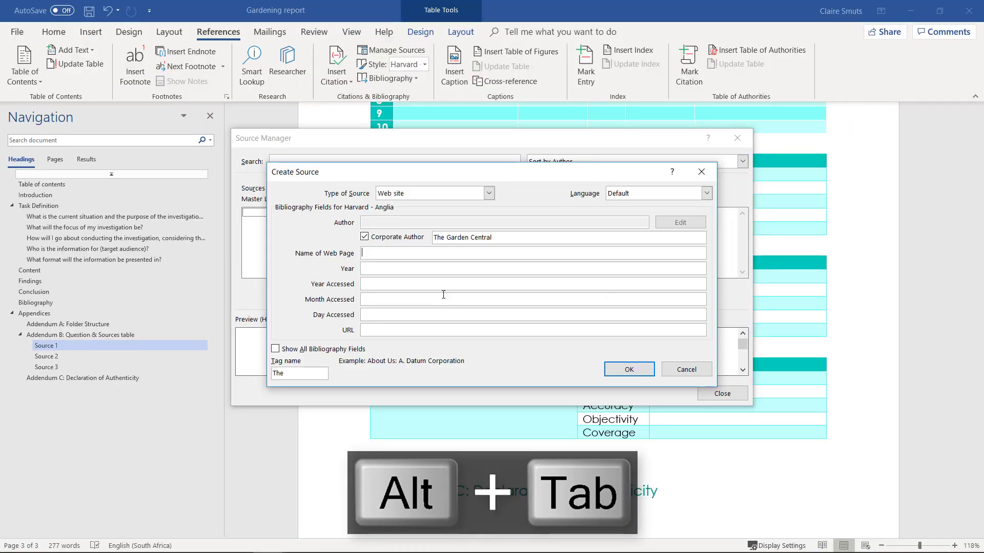
{"action": "right_click", "coordinate": [367, 255]}
{"action": "left_click", "coordinate": [400, 287]}
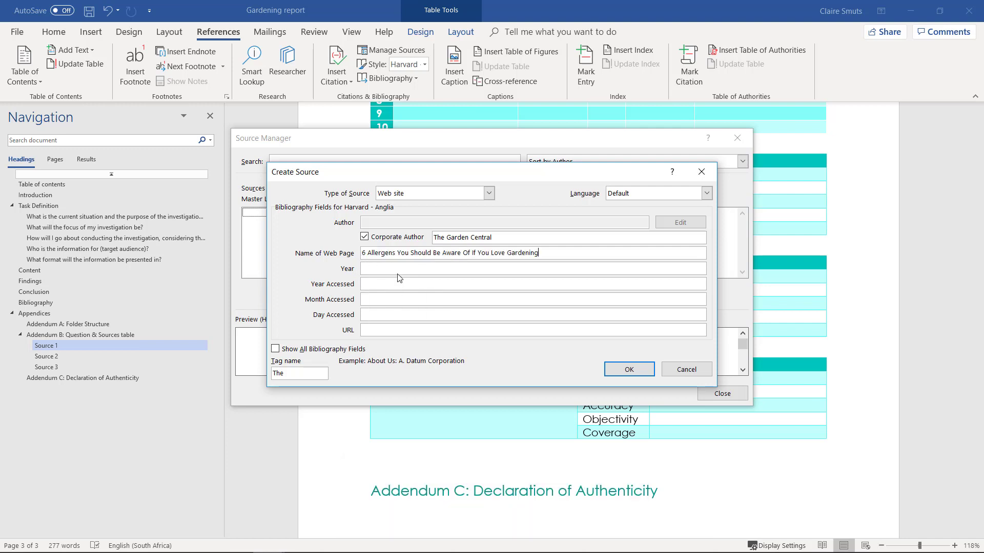
Switch to the browser and check the publication date of the gardening allergens article for the source's Year field
{"action": "left_click", "coordinate": [372, 269]}
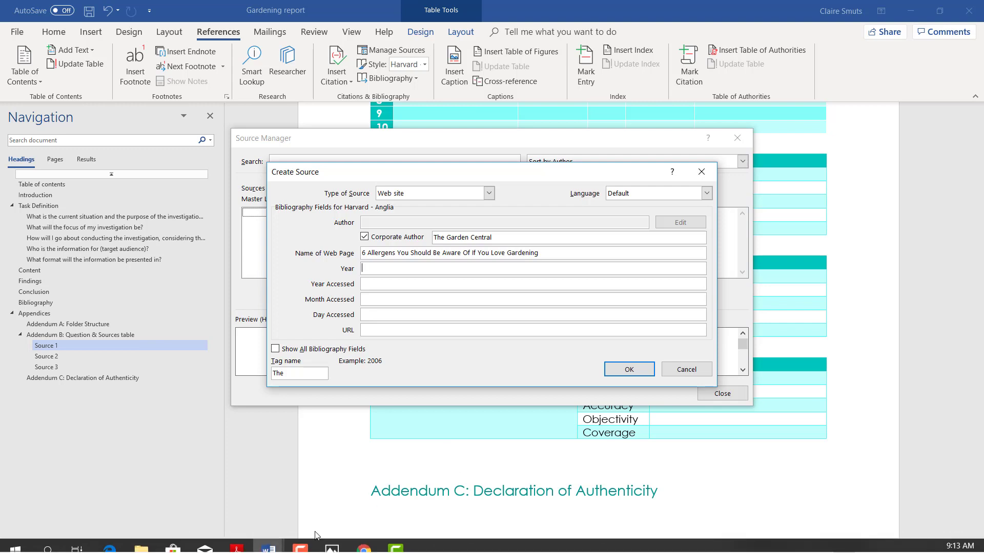
{"action": "left_click", "coordinate": [370, 551]}
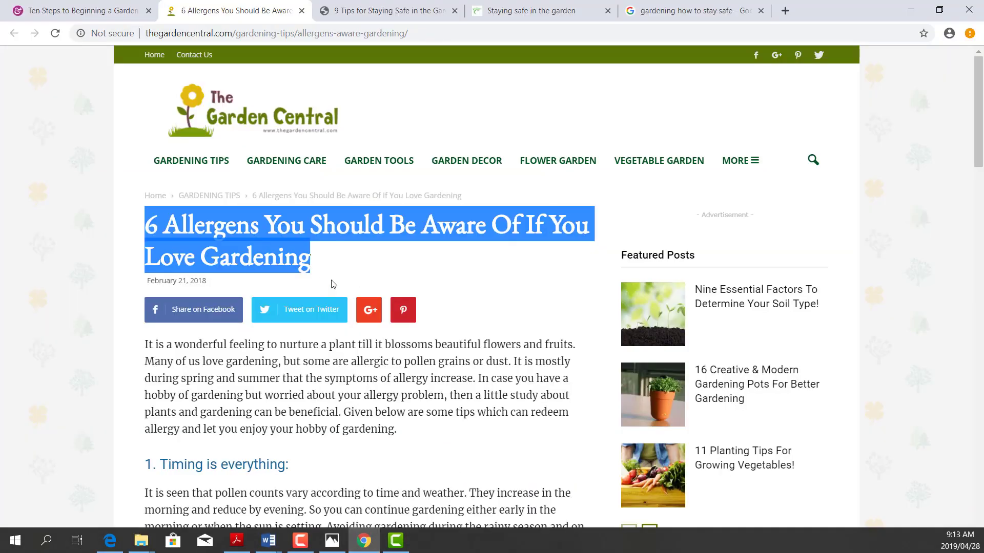
{"action": "left_click", "coordinate": [230, 281]}
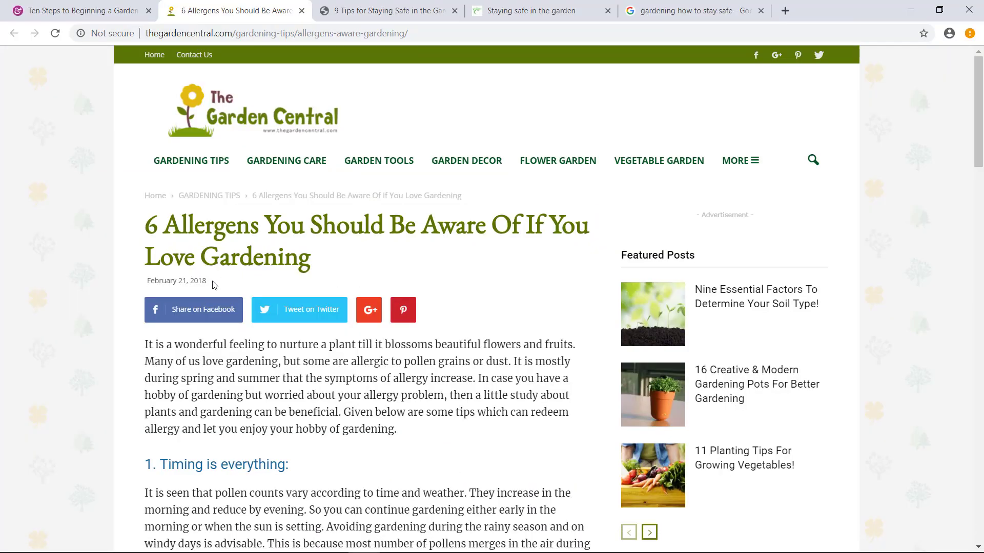
{"action": "left_click_drag", "start_coordinate": [215, 283], "coordinate": [148, 282]}
{"action": "left_click", "coordinate": [210, 283]}
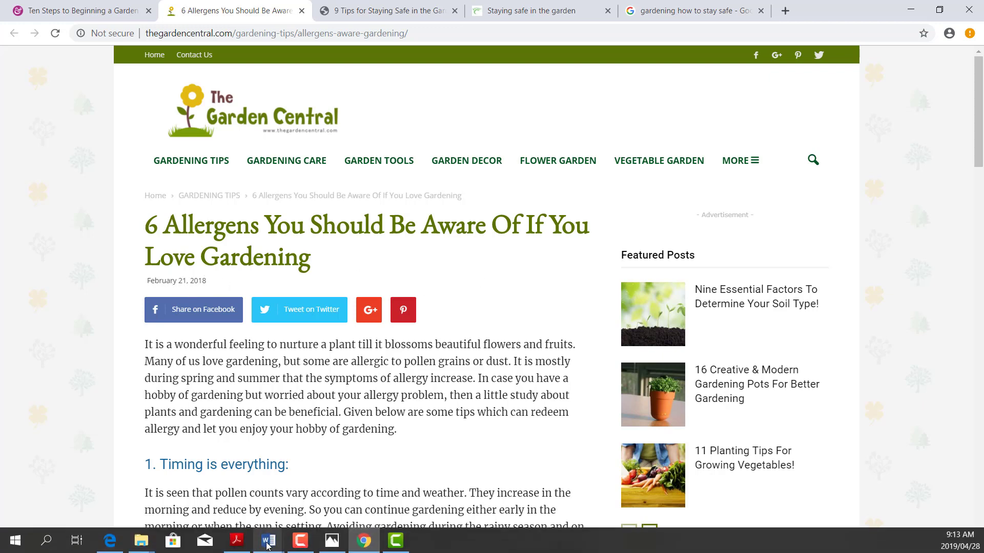
Switch back to the Gardening report in Word and change the source's type to Document From Web site
{"action": "mouse_move", "coordinate": [267, 548]}
{"action": "left_click", "coordinate": [218, 502]}
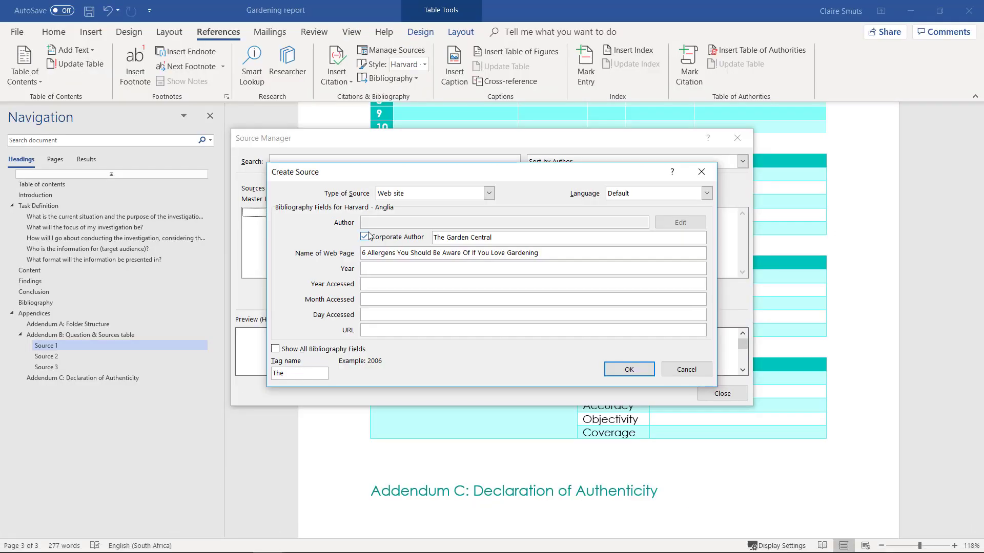
{"action": "left_click", "coordinate": [487, 195]}
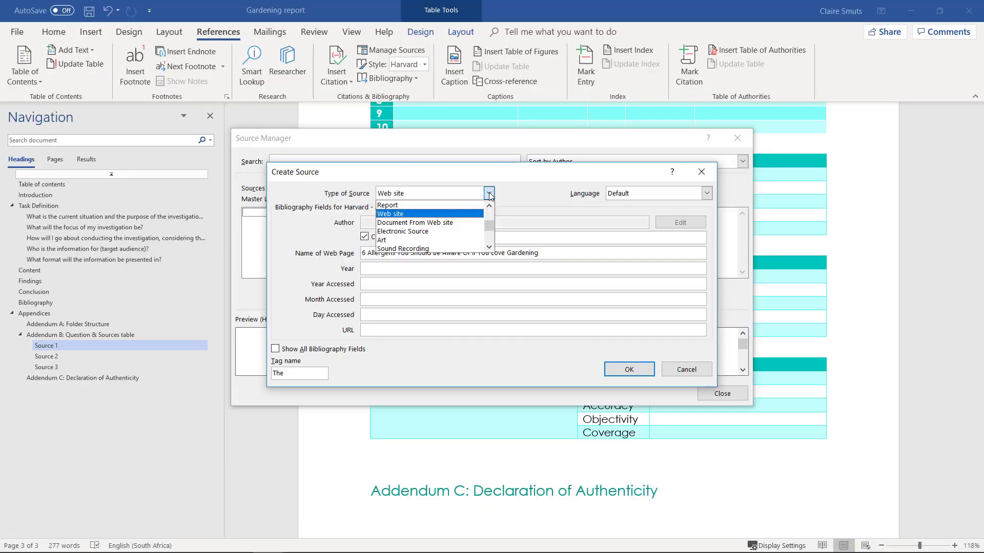
{"action": "left_click", "coordinate": [462, 223]}
Enter the source's publication date as year 2018, month February and day 21
{"action": "left_click", "coordinate": [389, 270]}
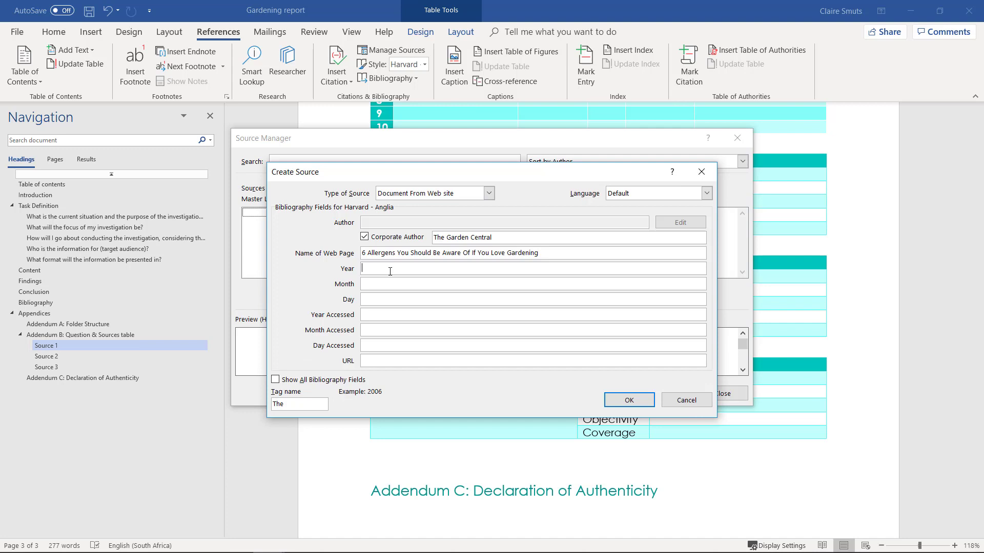
{"action": "type", "text": "2018"}
{"action": "left_click", "coordinate": [392, 286]}
{"action": "type", "text": "February"}
{"action": "key", "text": "Tab"}
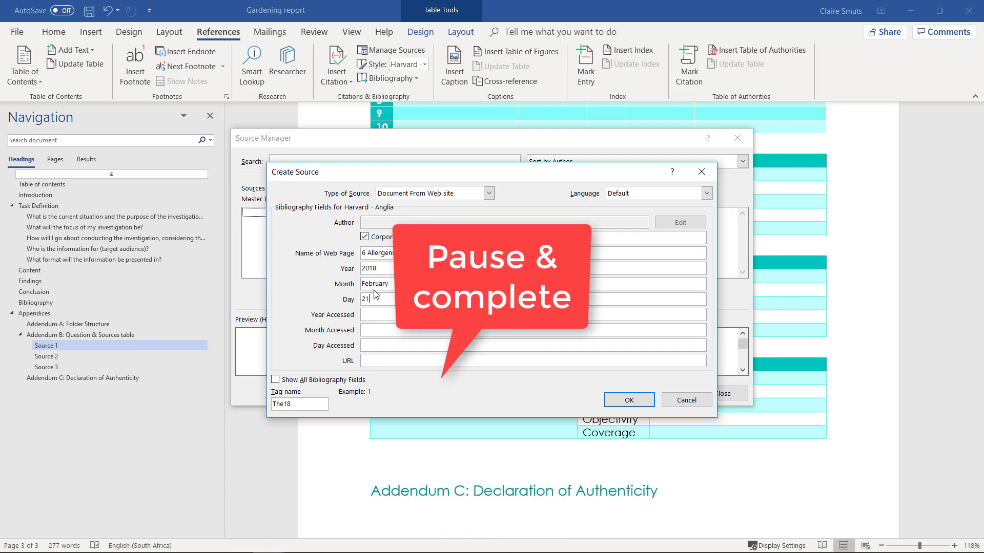
{"action": "type", "text": "21"}
{"action": "key", "text": "Tab"}
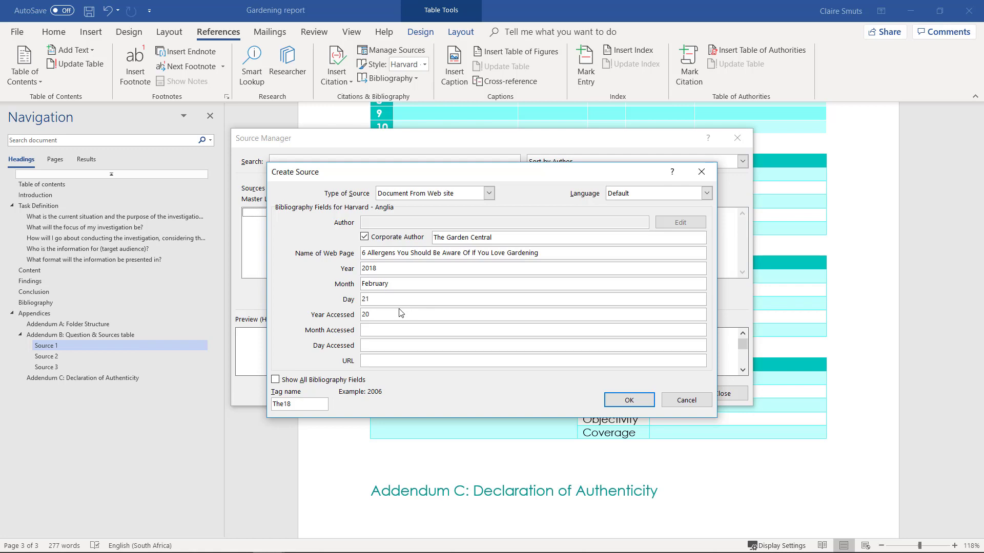
Enter the source's access date as year 2019, month April and day 27
{"action": "key", "text": "BackSpace"}
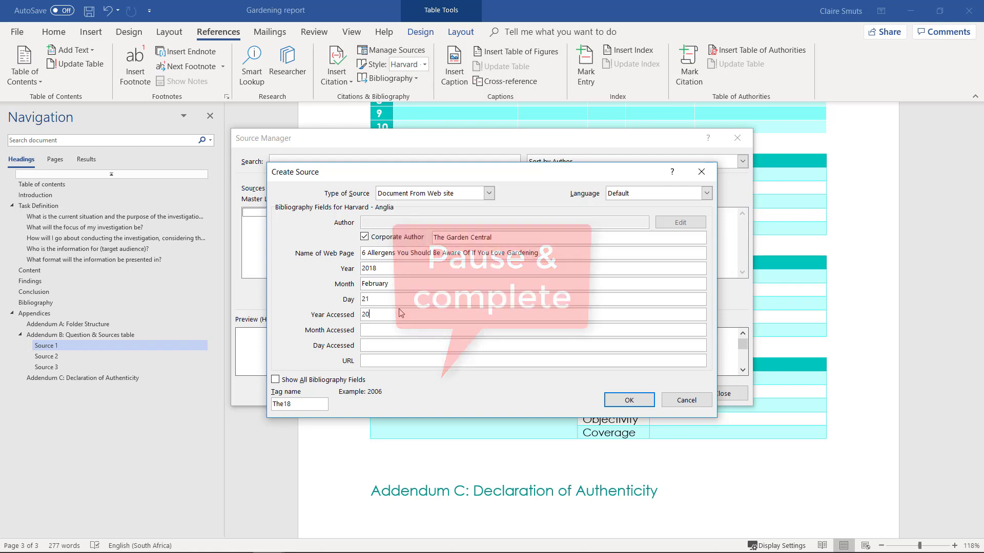
{"action": "type", "text": "19"}
{"action": "key", "text": "Tab"}
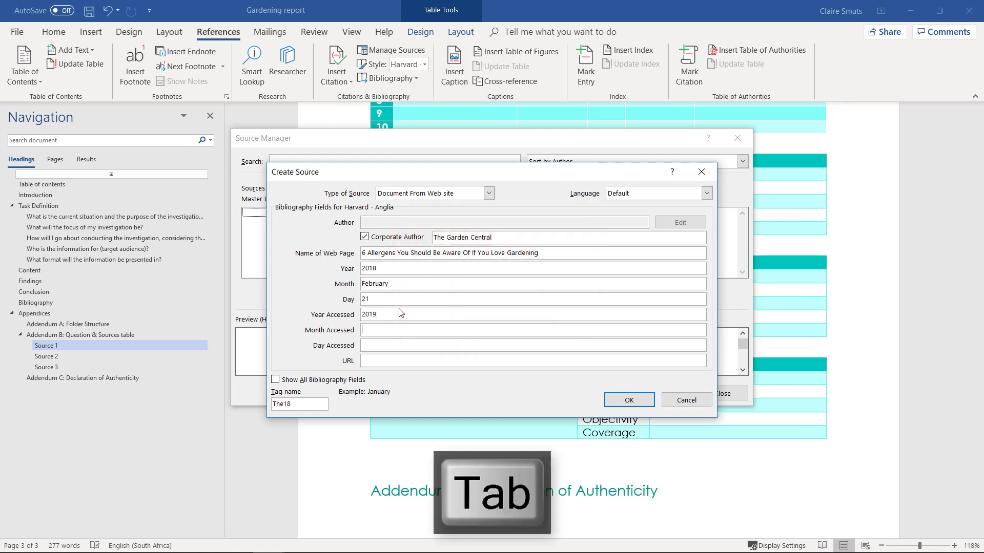
{"action": "type", "text": "April"}
{"action": "key", "text": "Tab"}
{"action": "key", "text": "Tab"}
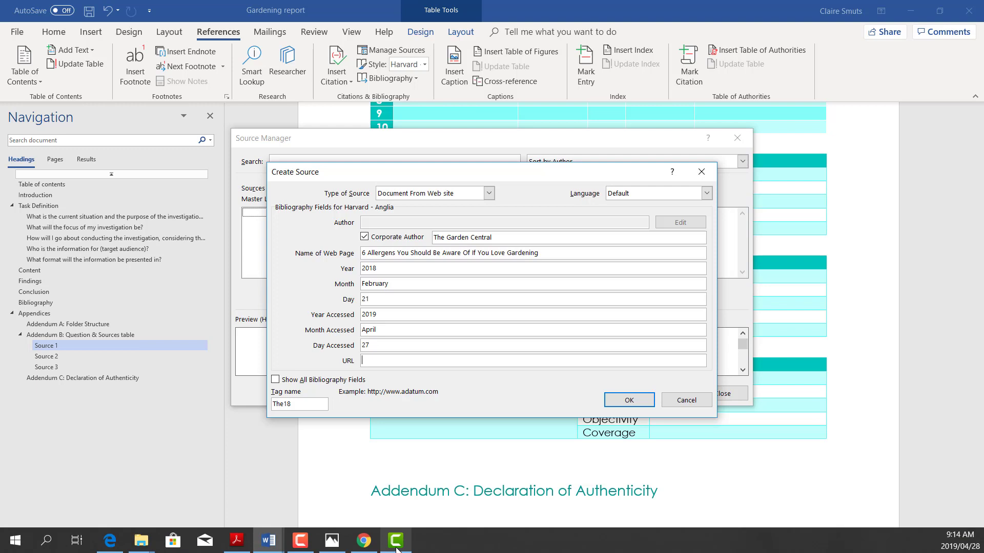
Copy the allergens article's web address from the browser into the source's URL field in Word and save the source
{"action": "left_click", "coordinate": [363, 541]}
{"action": "left_click", "coordinate": [452, 33]}
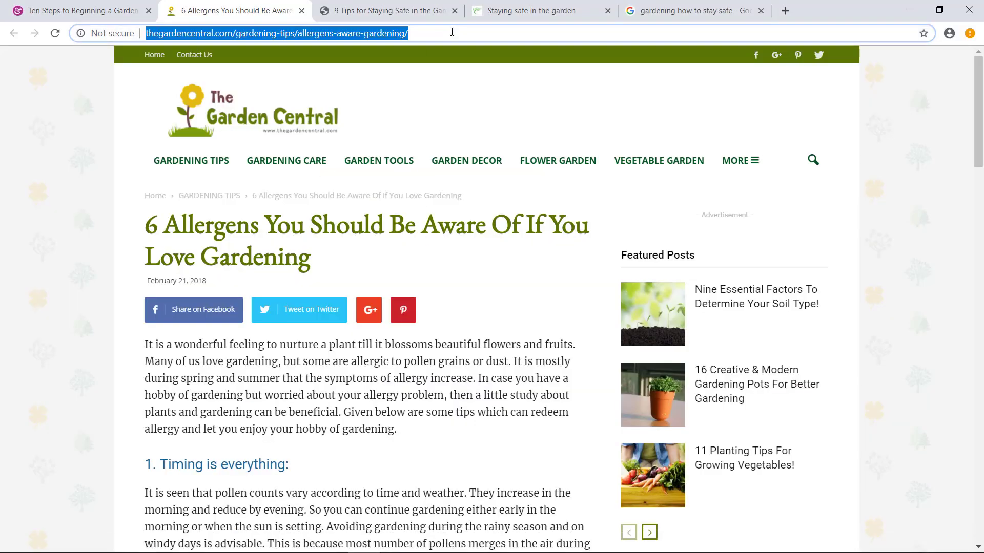
{"action": "right_click", "coordinate": [216, 33]}
{"action": "left_click", "coordinate": [257, 104]}
{"action": "left_click", "coordinate": [914, 12]}
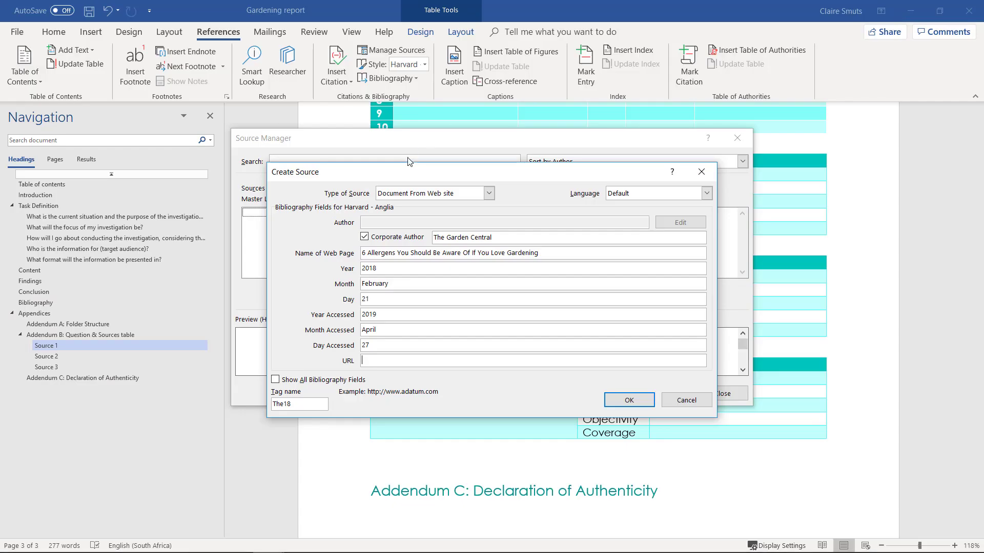
{"action": "right_click", "coordinate": [369, 362]}
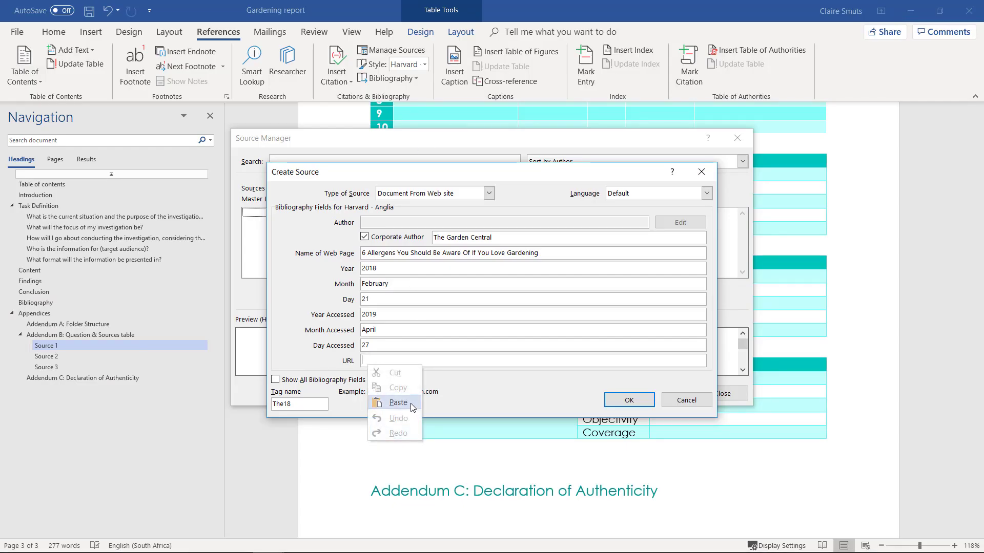
{"action": "left_click", "coordinate": [400, 404]}
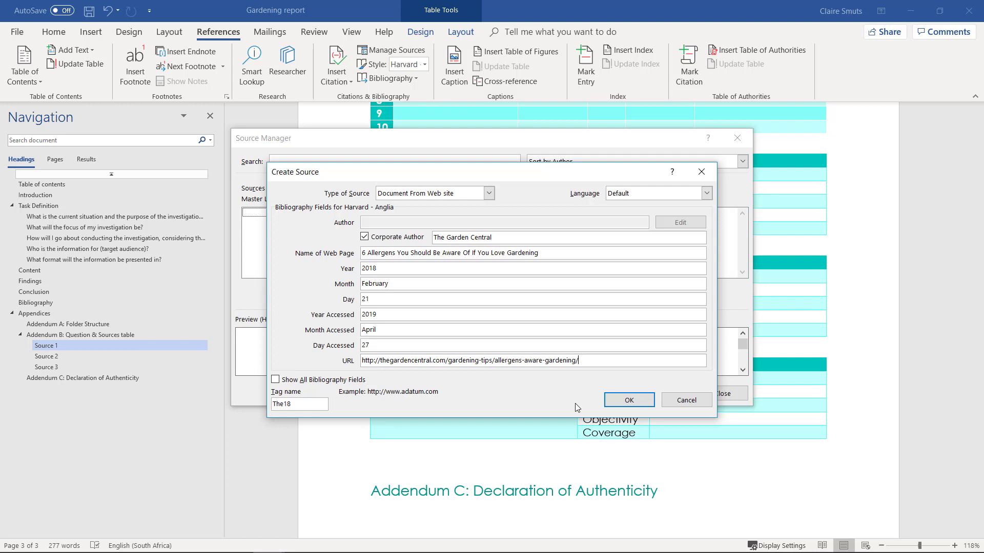
{"action": "left_click", "coordinate": [629, 401]}
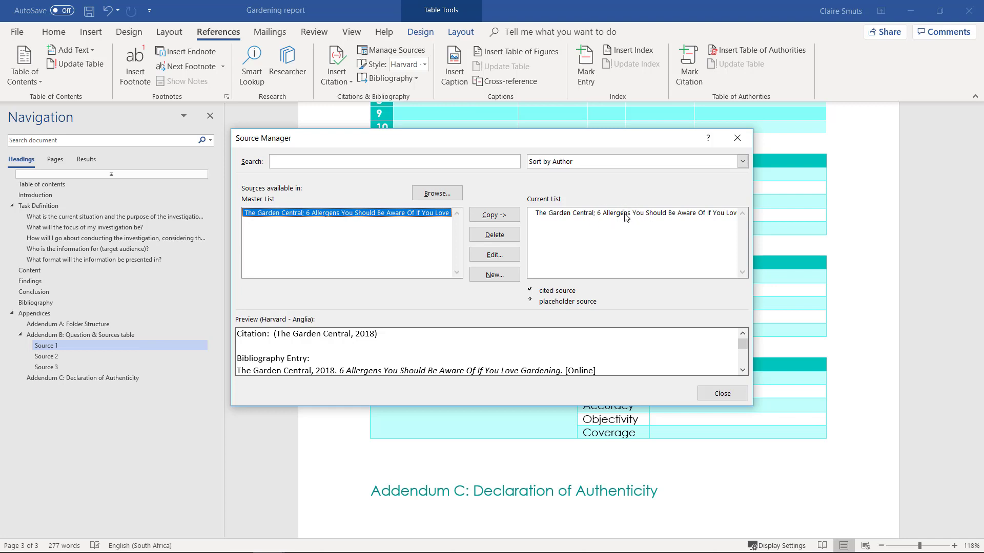
Create another new source in the Source Manager and switch to the browser's "9 Tips for Staying Safe in the Garden" article
{"action": "left_click", "coordinate": [490, 279]}
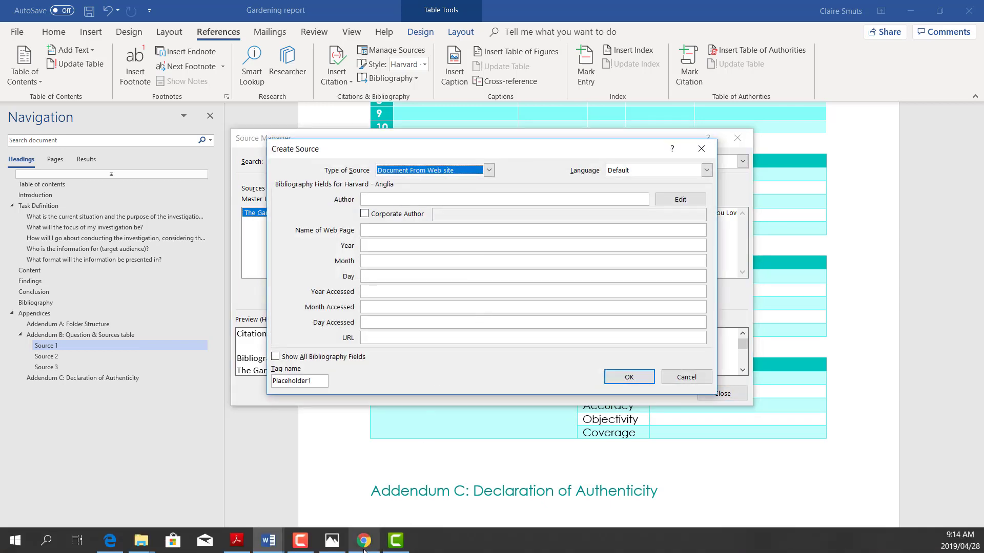
{"action": "left_click", "coordinate": [364, 540]}
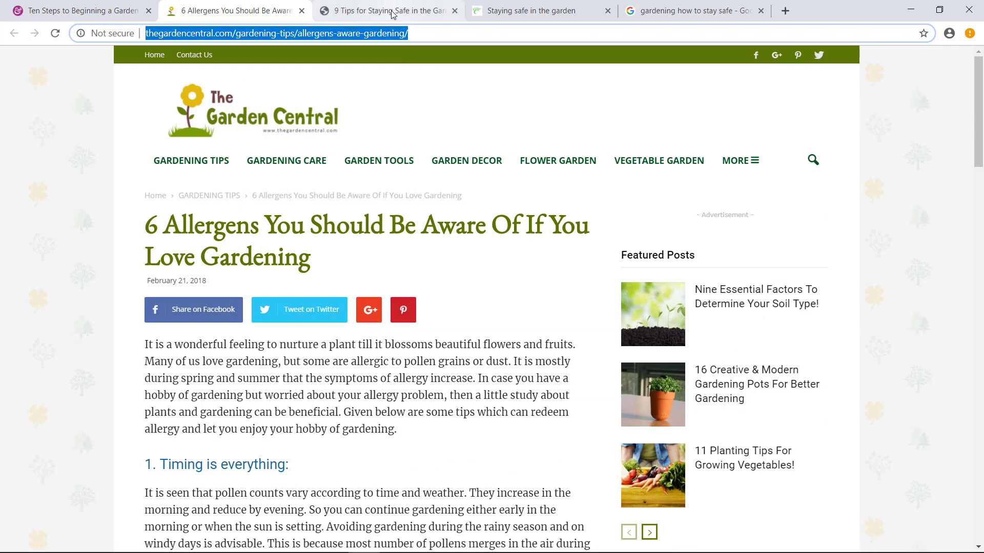
{"action": "left_click", "coordinate": [387, 18]}
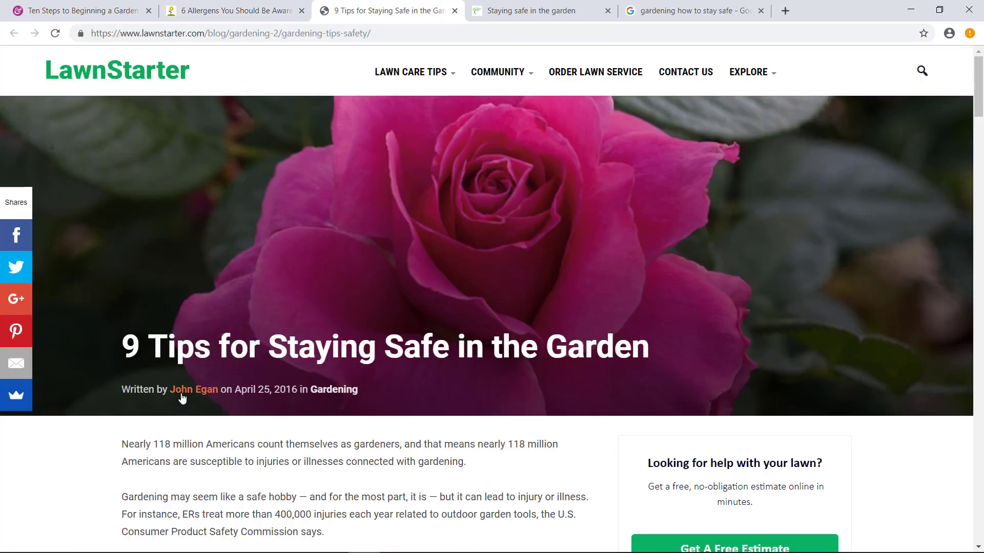
Check the BHG garden article and the Health Navigator "Staying safe in the garden" page for author credits, update dates and copyright year
{"action": "left_click", "coordinate": [103, 13]}
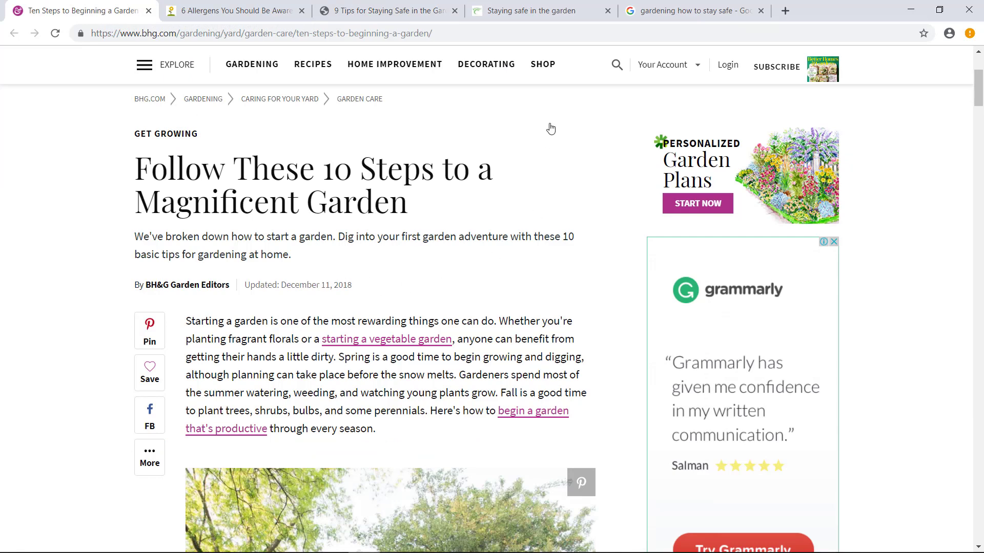
{"action": "left_click", "coordinate": [589, 9]}
{"action": "mouse_move", "coordinate": [435, 169]}
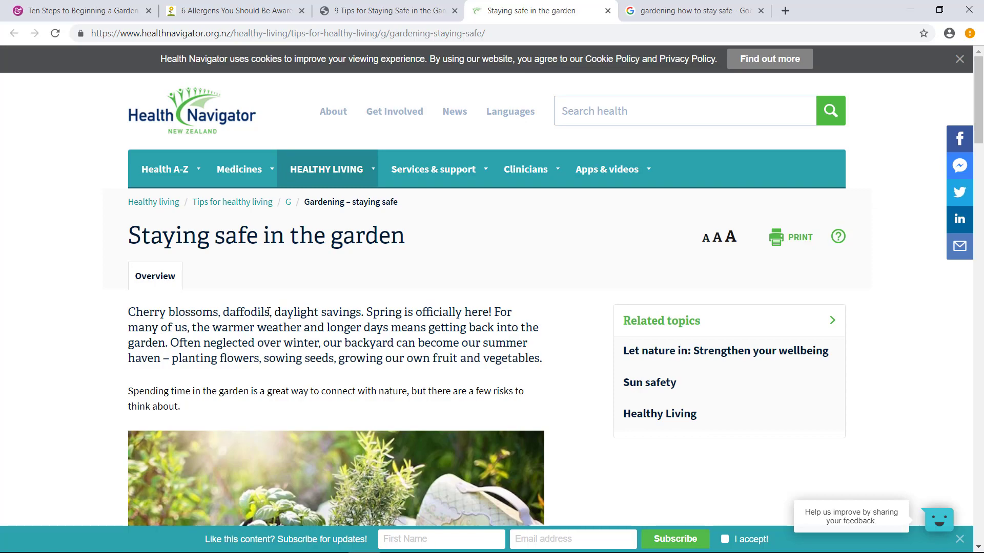
{"action": "scroll", "coordinate": [268, 312], "scroll_direction": "down", "scroll_amount": 15}
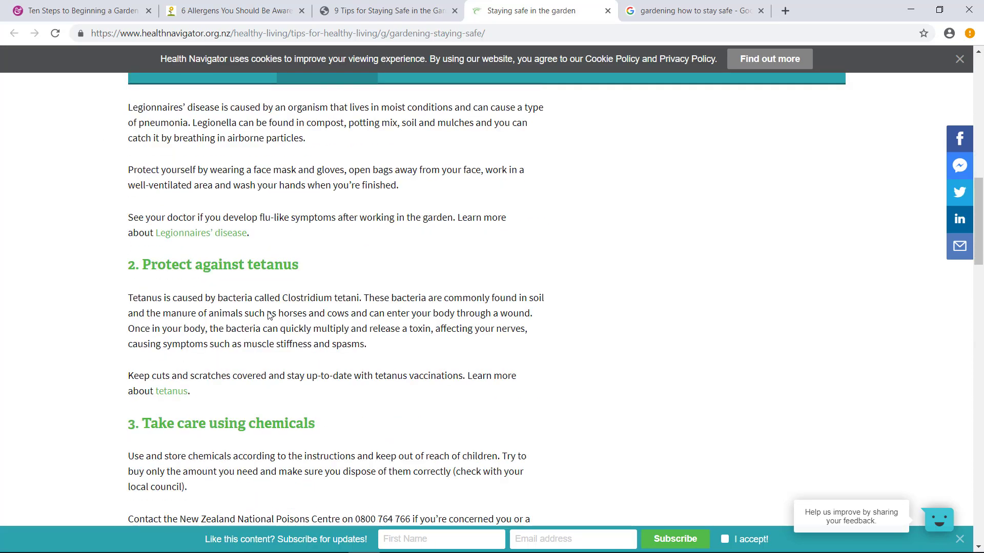
{"action": "scroll", "coordinate": [269, 316], "scroll_direction": "down", "scroll_amount": 20}
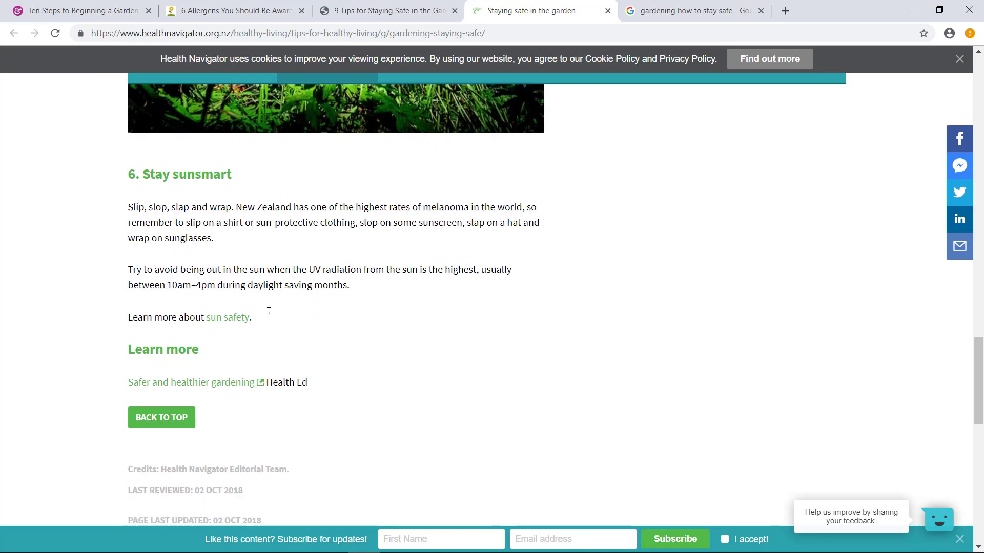
{"action": "scroll", "coordinate": [268, 311], "scroll_direction": "down", "scroll_amount": 3}
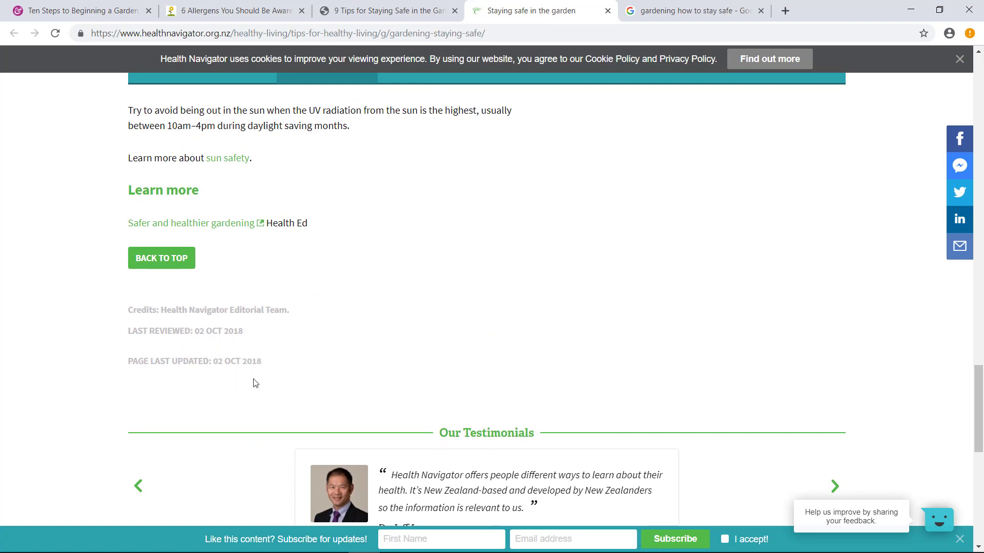
{"action": "scroll", "coordinate": [277, 367], "scroll_direction": "down", "scroll_amount": 1}
{"action": "scroll", "coordinate": [281, 360], "scroll_direction": "down", "scroll_amount": 10}
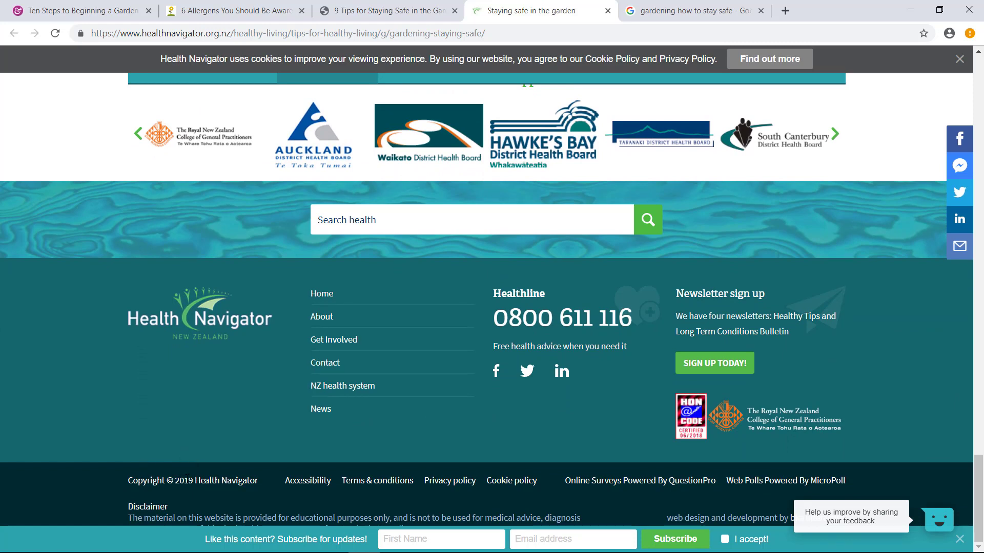
{"action": "double_click", "coordinate": [181, 480]}
Examine the publication dates in the "gardening how to stay safe" search results and return to the credits on the Health Navigator page
{"action": "left_click", "coordinate": [655, 16]}
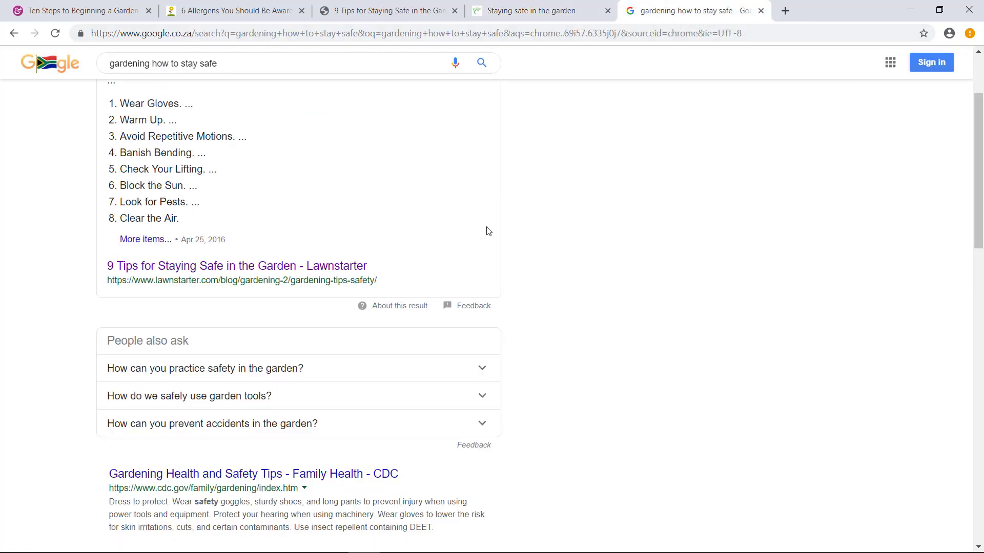
{"action": "left_click", "coordinate": [583, 5]}
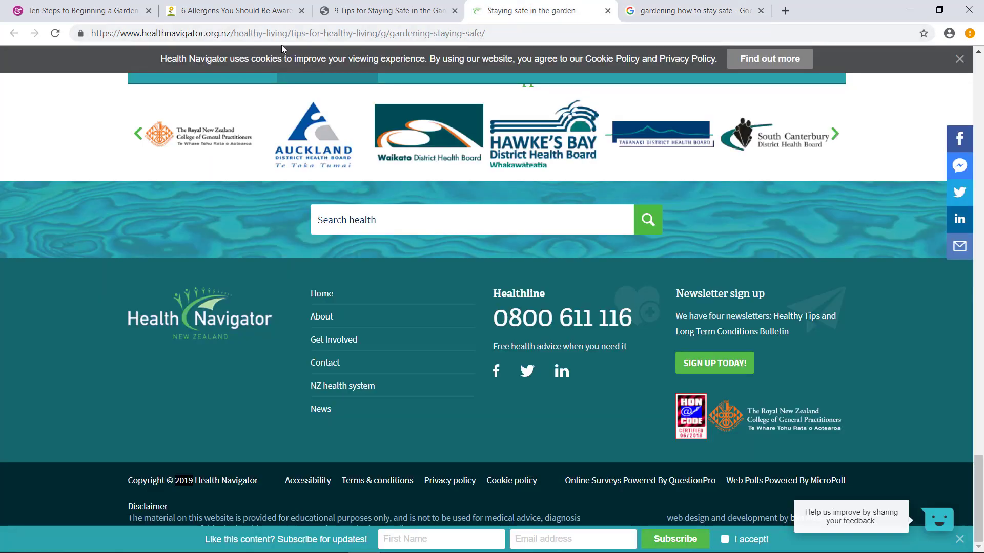
{"action": "left_click", "coordinate": [687, 10]}
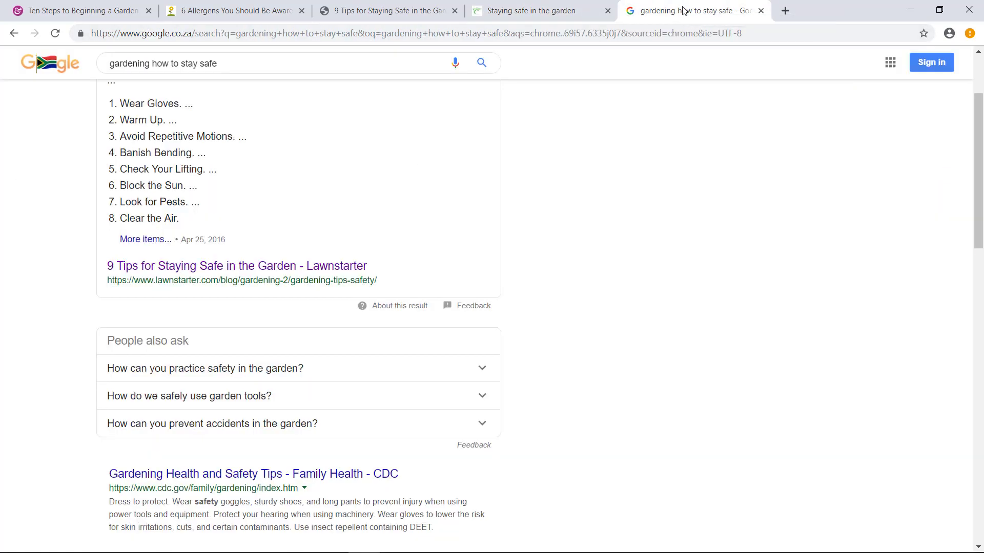
{"action": "scroll", "coordinate": [545, 222], "scroll_direction": "down", "scroll_amount": 1}
{"action": "scroll", "coordinate": [544, 222], "scroll_direction": "down", "scroll_amount": 5}
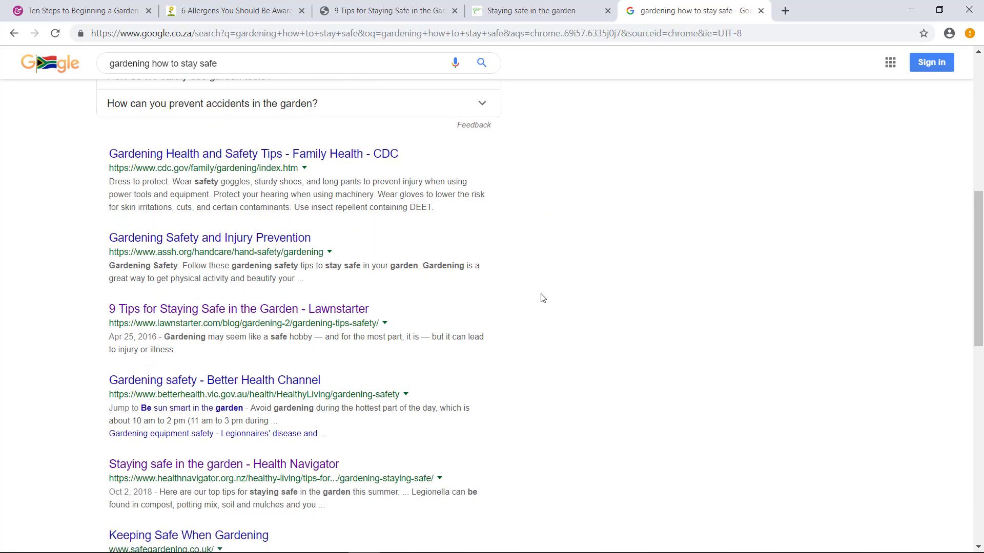
{"action": "scroll", "coordinate": [546, 303], "scroll_direction": "down", "scroll_amount": 3}
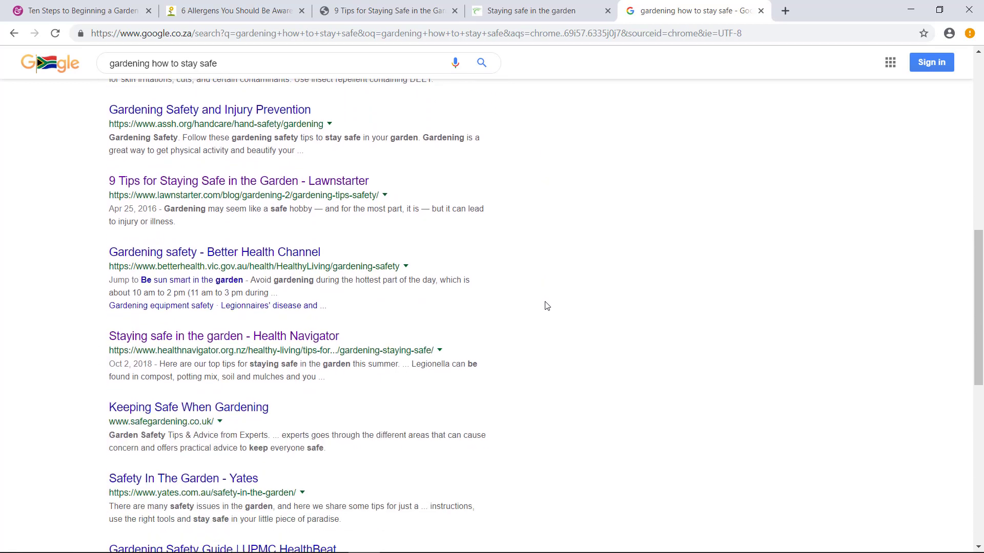
{"action": "scroll", "coordinate": [547, 305], "scroll_direction": "down", "scroll_amount": 3}
{"action": "scroll", "coordinate": [546, 306], "scroll_direction": "down", "scroll_amount": 2}
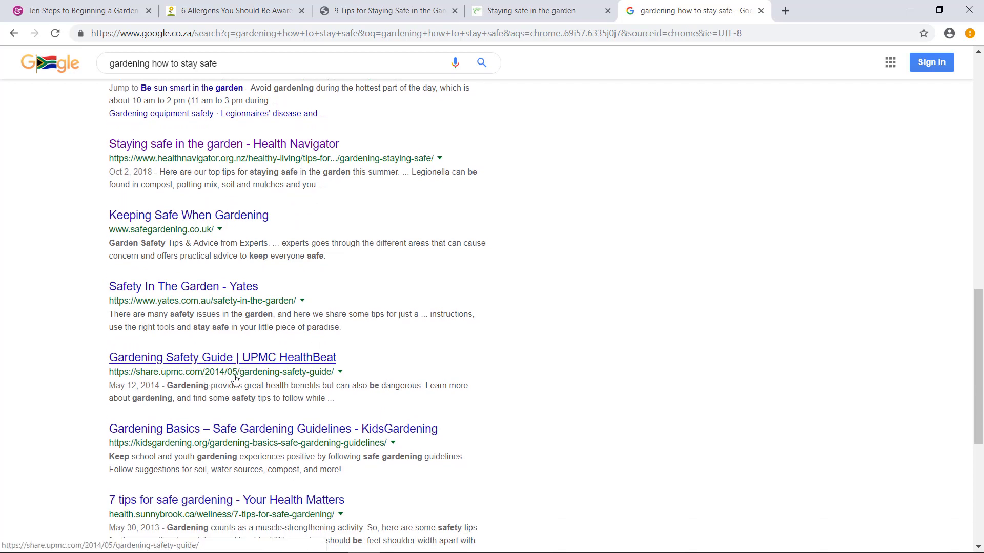
{"action": "scroll", "coordinate": [215, 381], "scroll_direction": "down", "scroll_amount": 1}
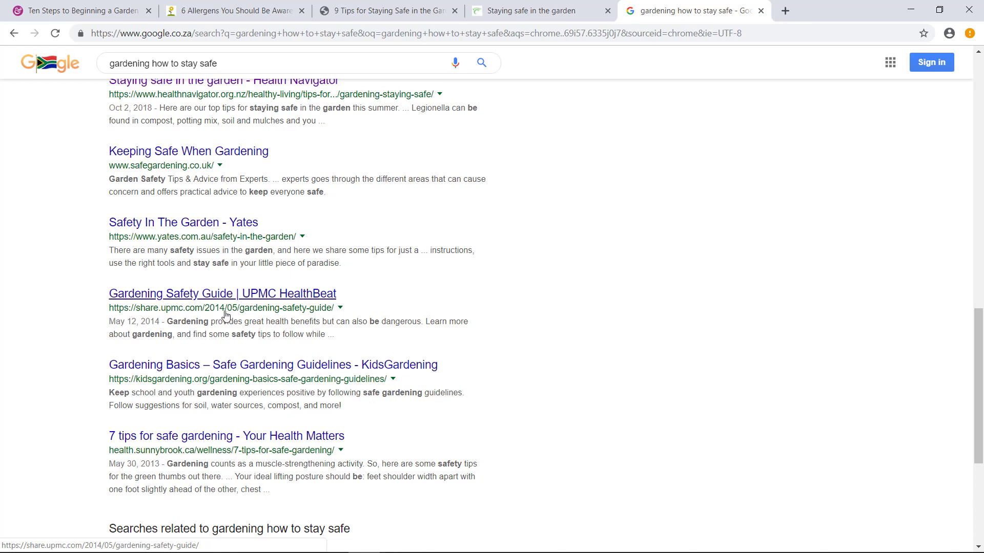
{"action": "scroll", "coordinate": [412, 357], "scroll_direction": "down", "scroll_amount": 1}
{"action": "scroll", "coordinate": [412, 357], "scroll_direction": "down", "scroll_amount": 1}
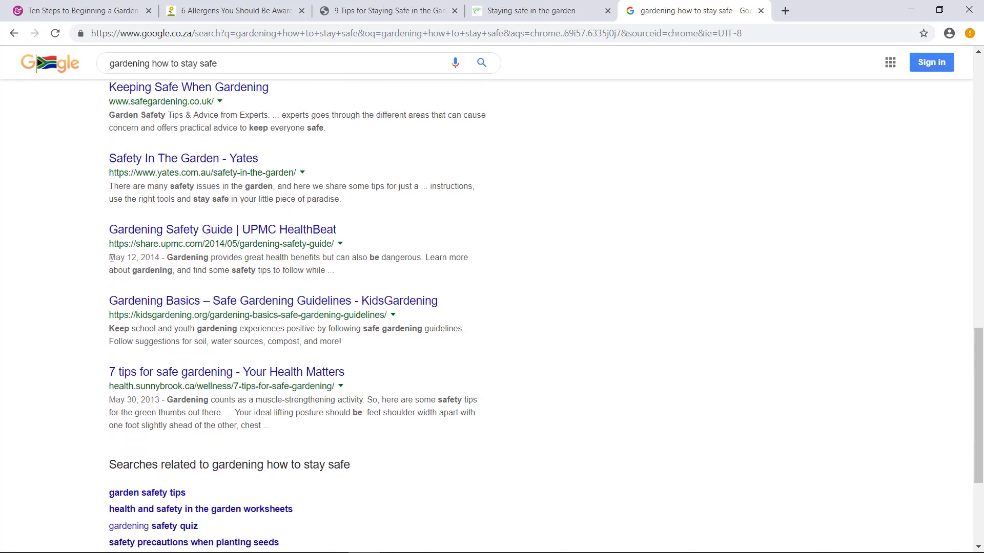
{"action": "left_click_drag", "start_coordinate": [110, 257], "coordinate": [161, 261]}
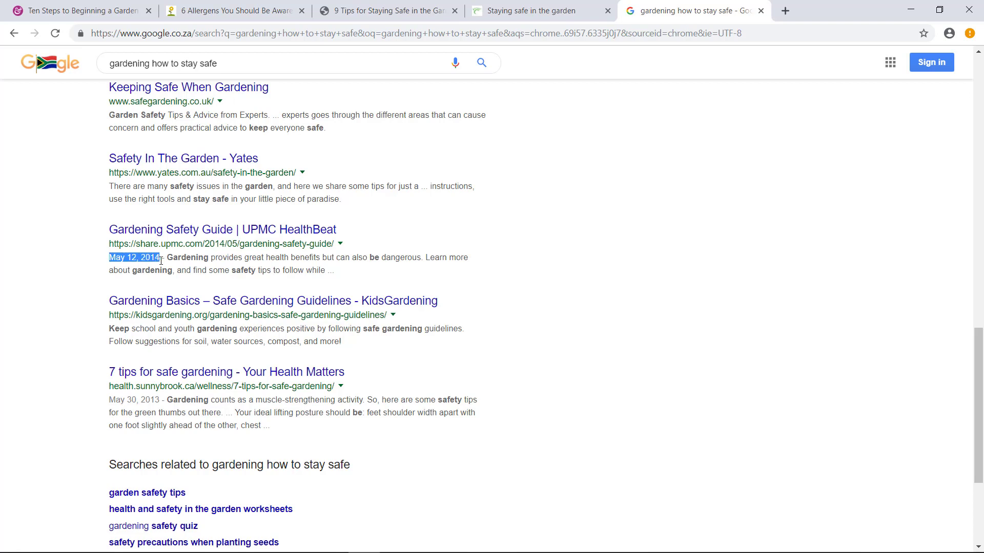
{"action": "left_click_drag", "start_coordinate": [109, 400], "coordinate": [160, 400]}
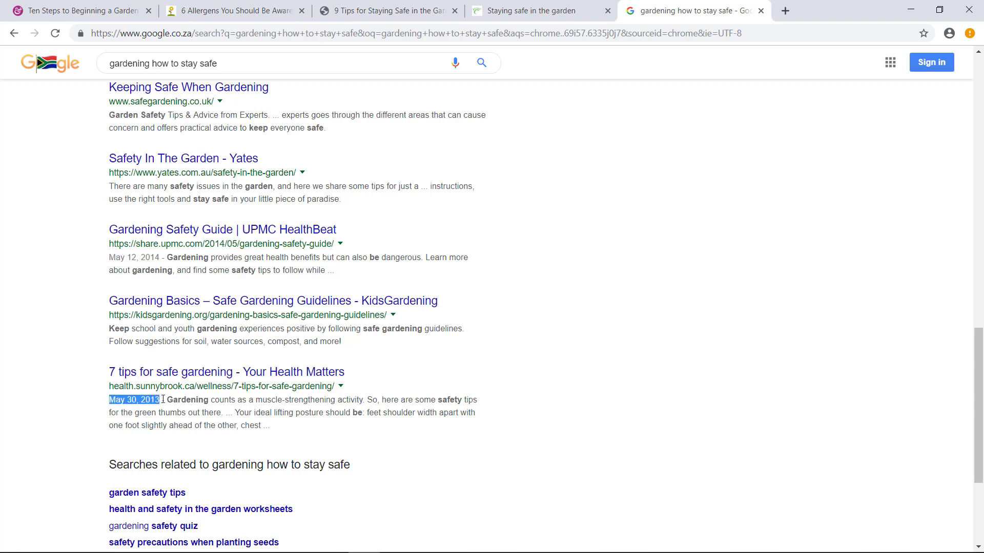
{"action": "left_click", "coordinate": [270, 410]}
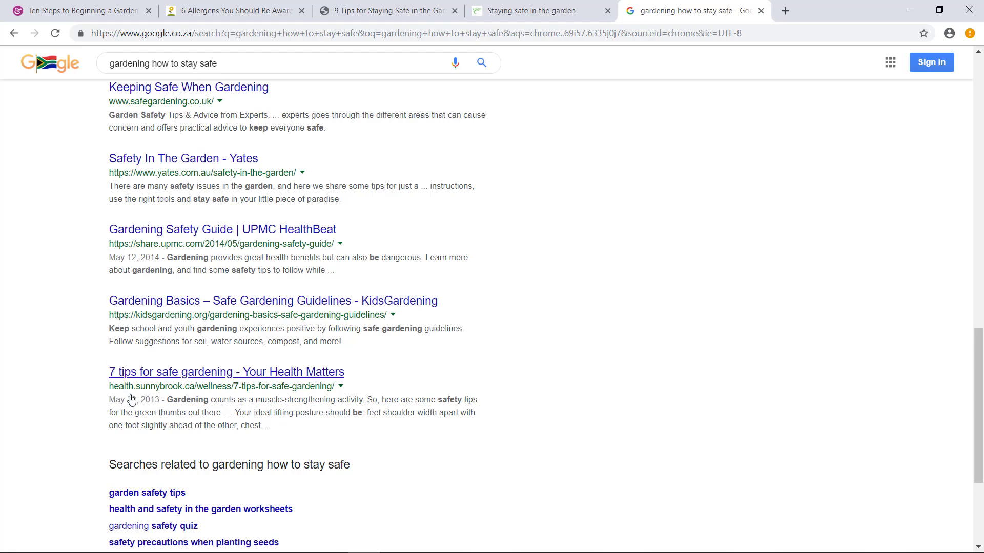
{"action": "left_click", "coordinate": [504, 16]}
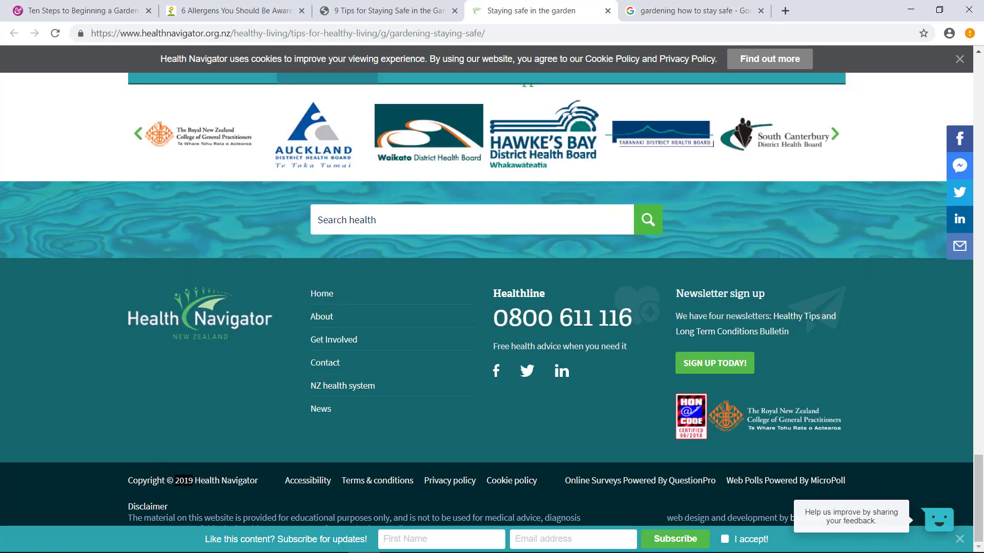
{"action": "scroll", "coordinate": [285, 479], "scroll_direction": "up", "scroll_amount": 10}
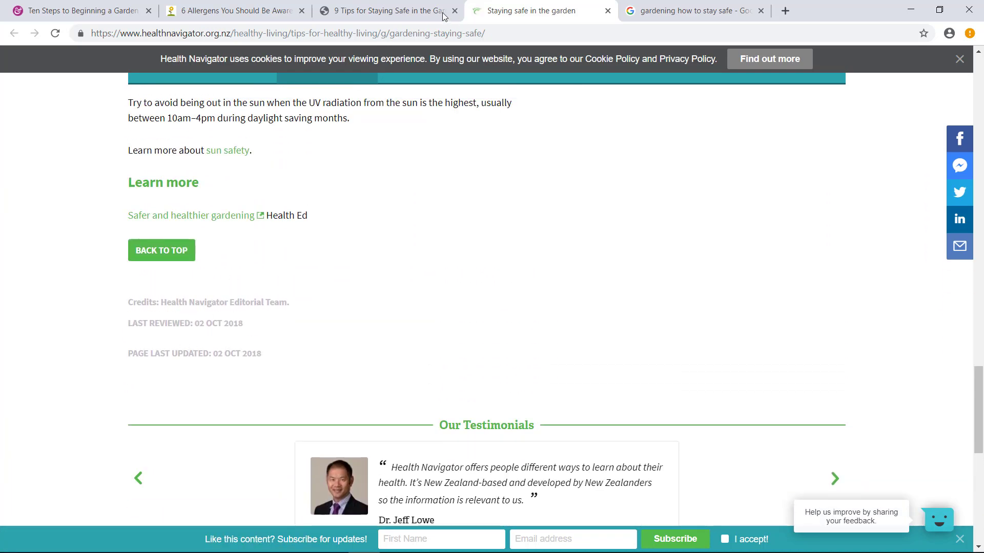
Copy the author's name from the LawnStarter safety article into the new source's Author field in Word and confirm its last and first name split
{"action": "left_click", "coordinate": [415, 14]}
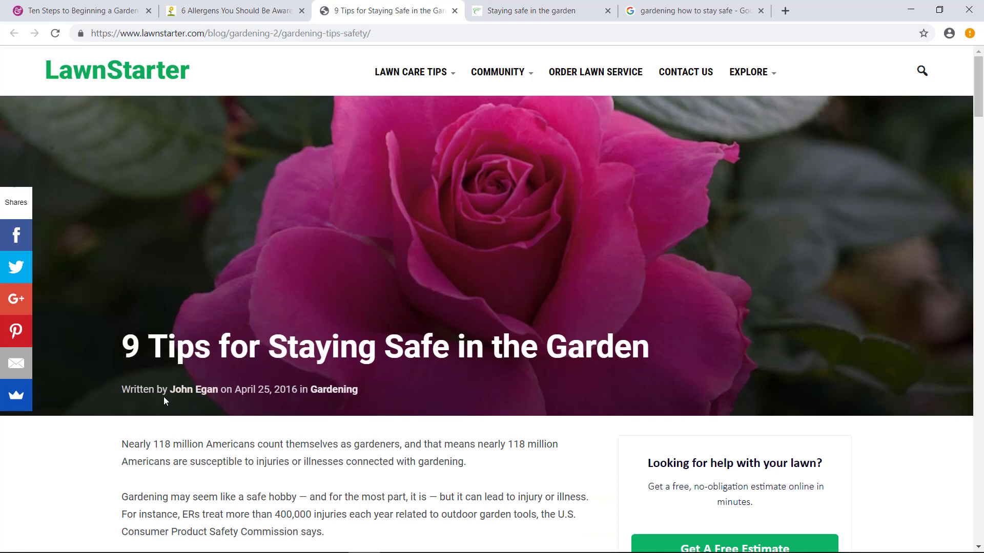
{"action": "left_click_drag", "start_coordinate": [168, 394], "coordinate": [219, 391]}
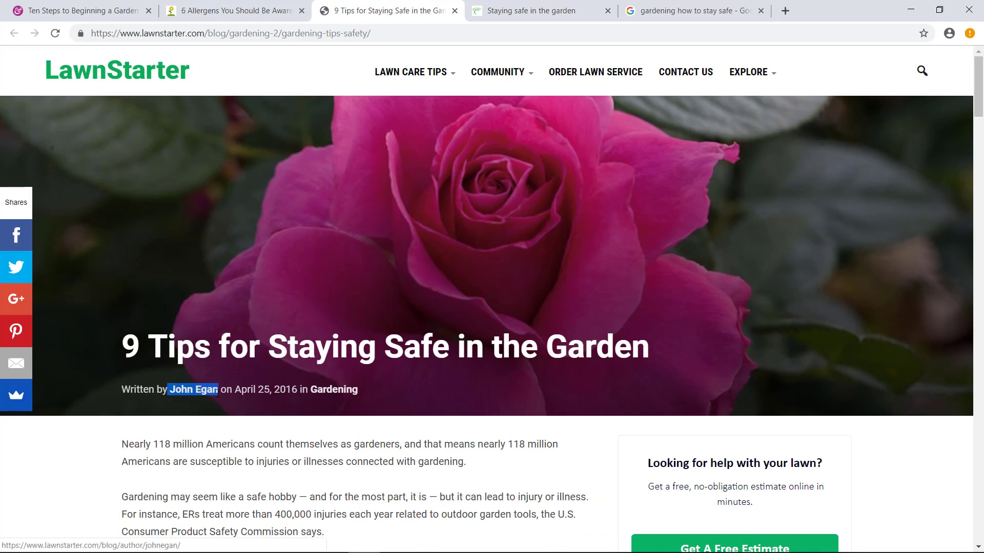
{"action": "key", "text": "ctrl+c"}
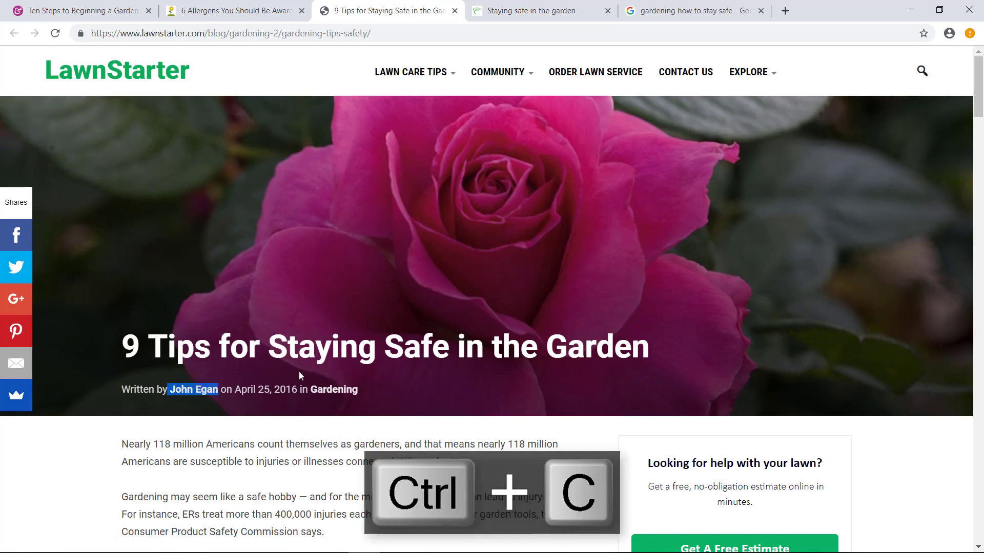
{"action": "left_click", "coordinate": [268, 546]}
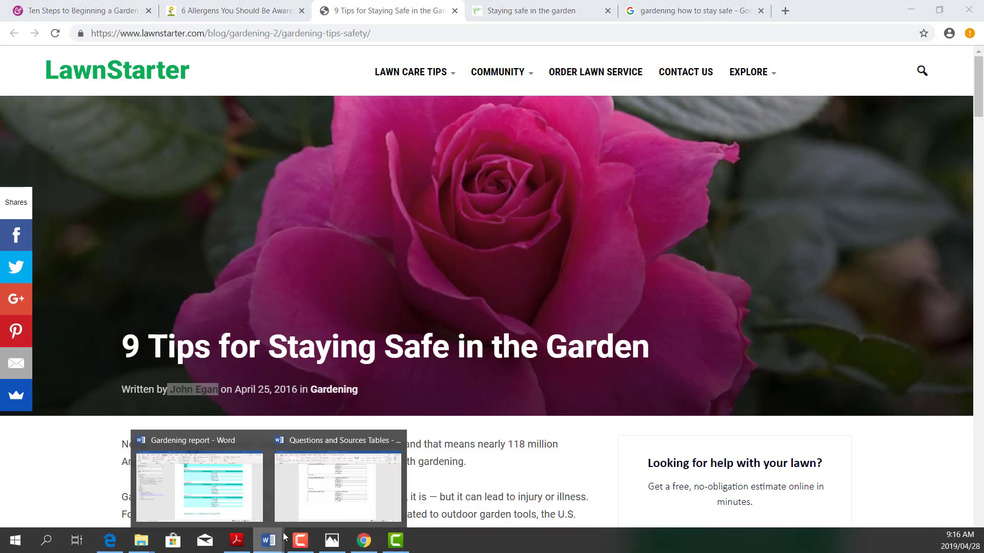
{"action": "left_click", "coordinate": [199, 481]}
{"action": "left_click", "coordinate": [378, 199]}
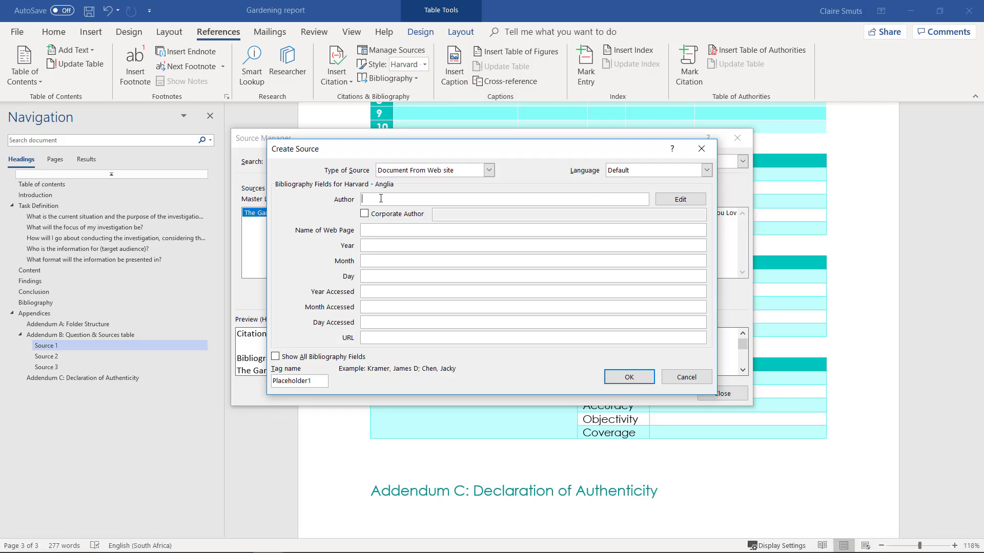
{"action": "key", "text": "ctrl+v"}
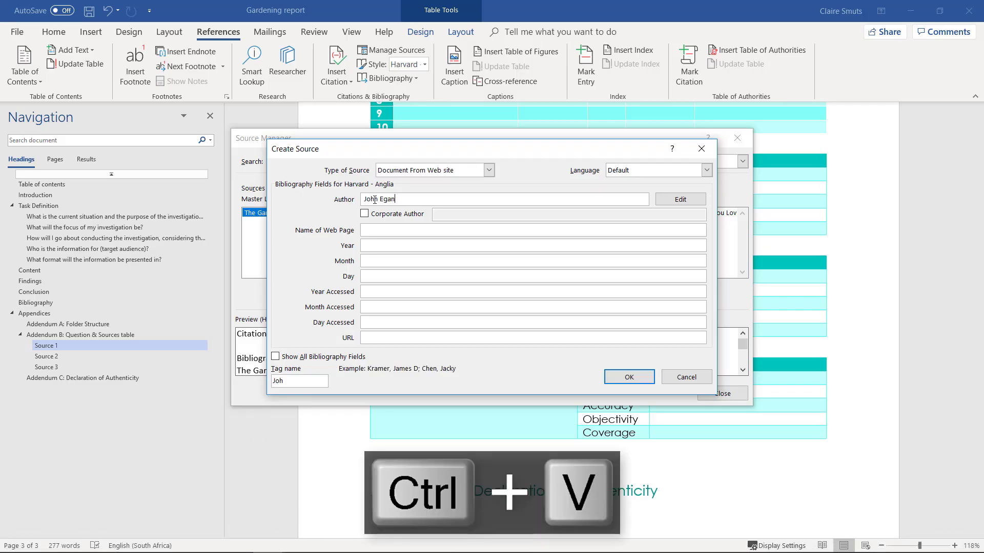
{"action": "left_click", "coordinate": [682, 200]}
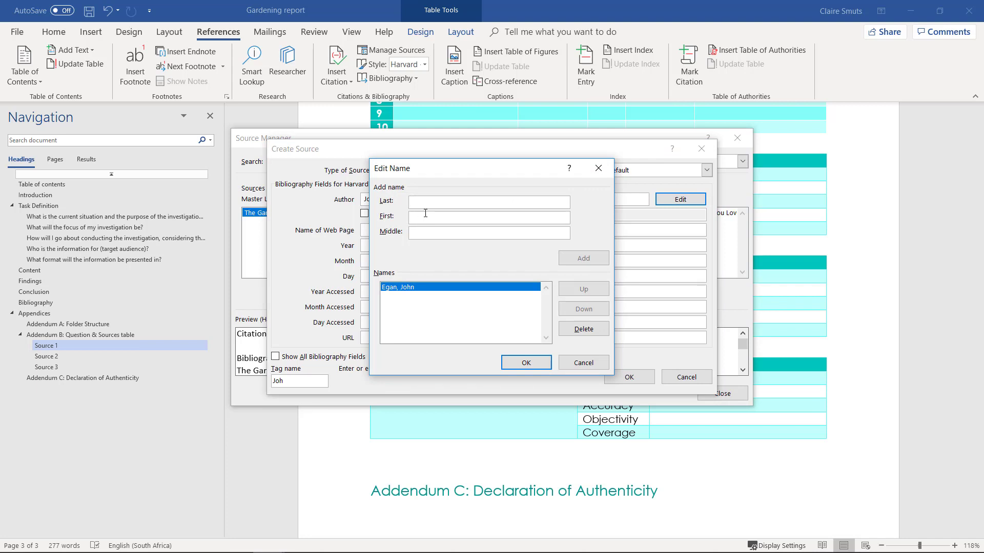
{"action": "left_click", "coordinate": [524, 363]}
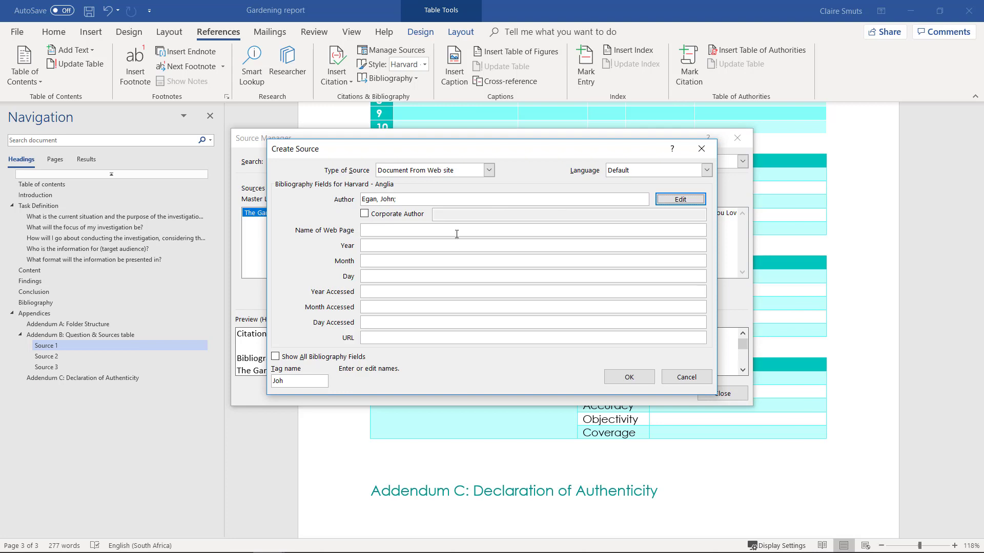
Copy the article title "9 Tips for Staying Safe in the Garden" from the browser into the source's Name of Web Page field in Word
{"action": "left_click", "coordinate": [408, 231]}
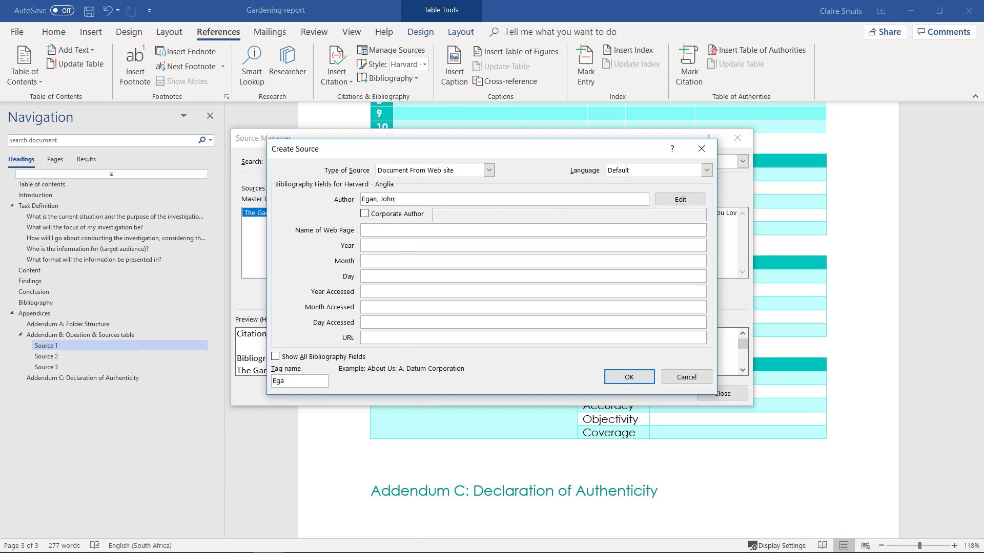
{"action": "left_click", "coordinate": [361, 541]}
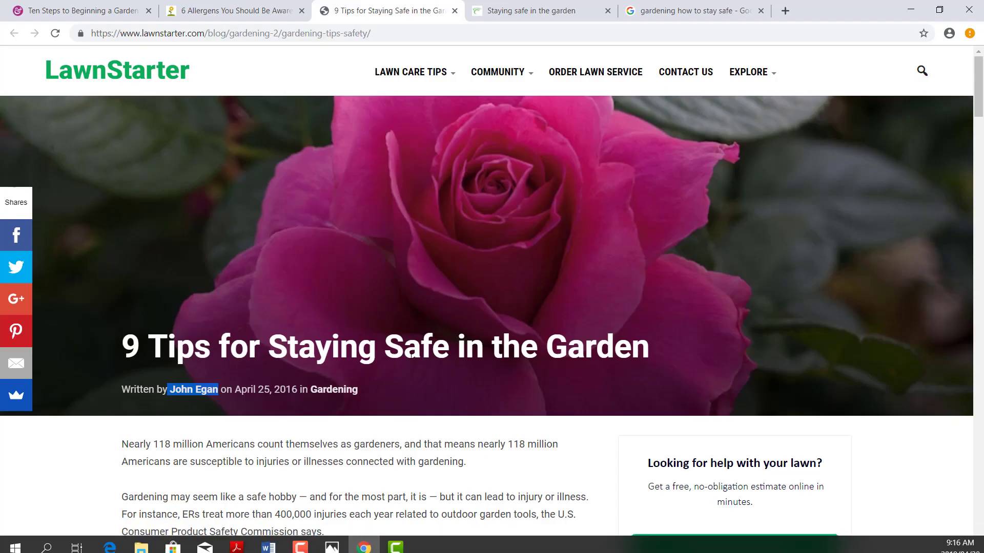
{"action": "left_click_drag", "start_coordinate": [123, 344], "coordinate": [649, 332]}
{"action": "key", "text": "ctrl+c"}
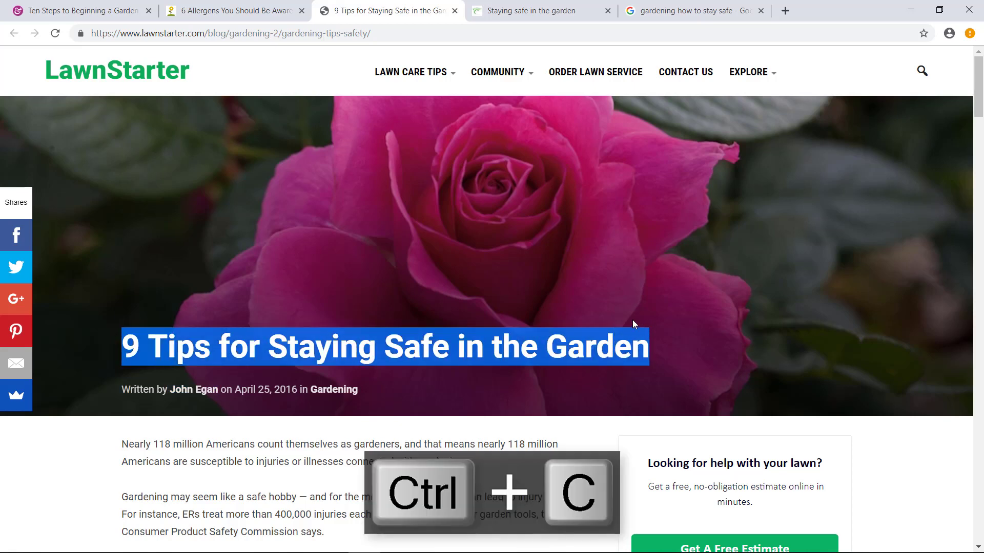
{"action": "key", "text": "alt+Tab"}
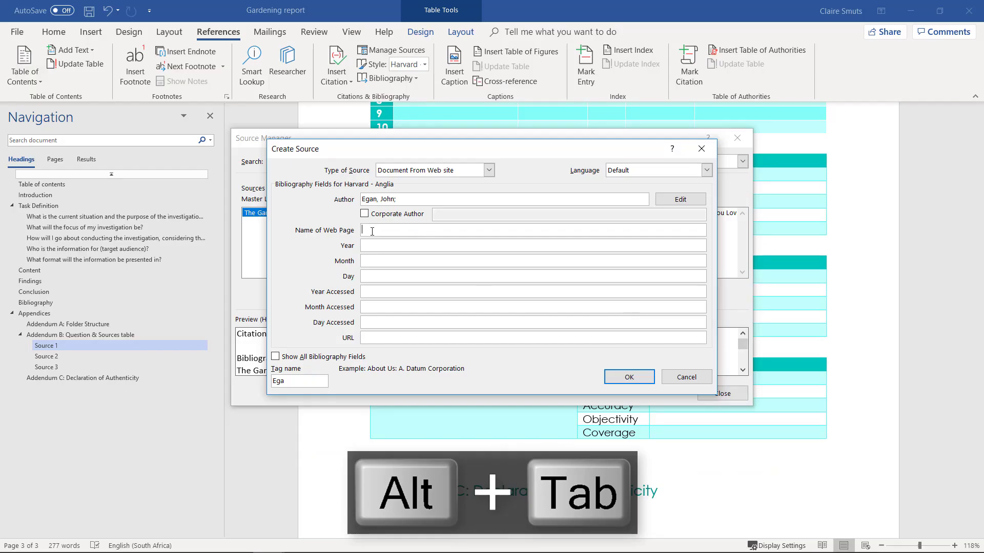
{"action": "key", "text": "ctrl+c"}
{"action": "key", "text": "ctrl+v"}
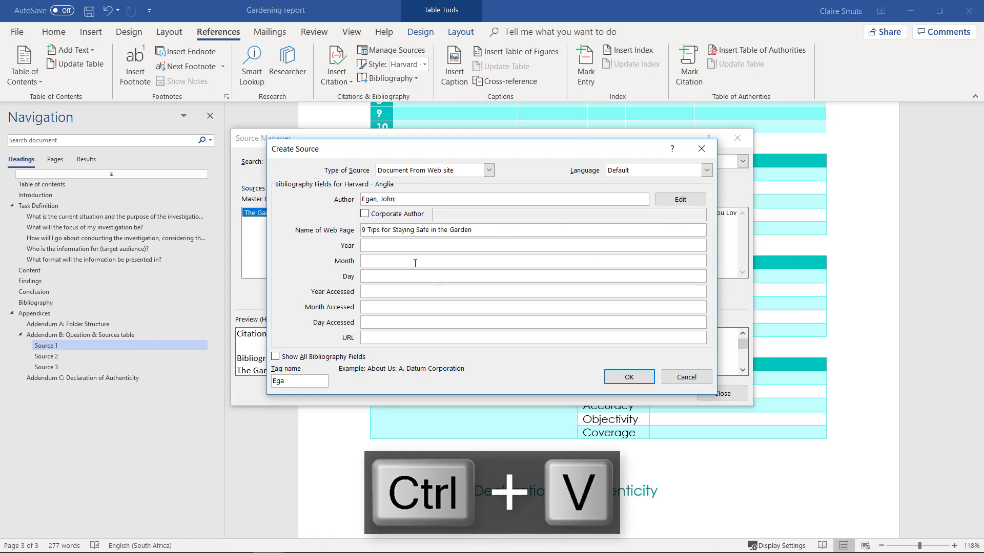
Set the source's publication date to 25 April 2016 and its access date to 27 April 2019
{"action": "key", "text": "alt+Tab"}
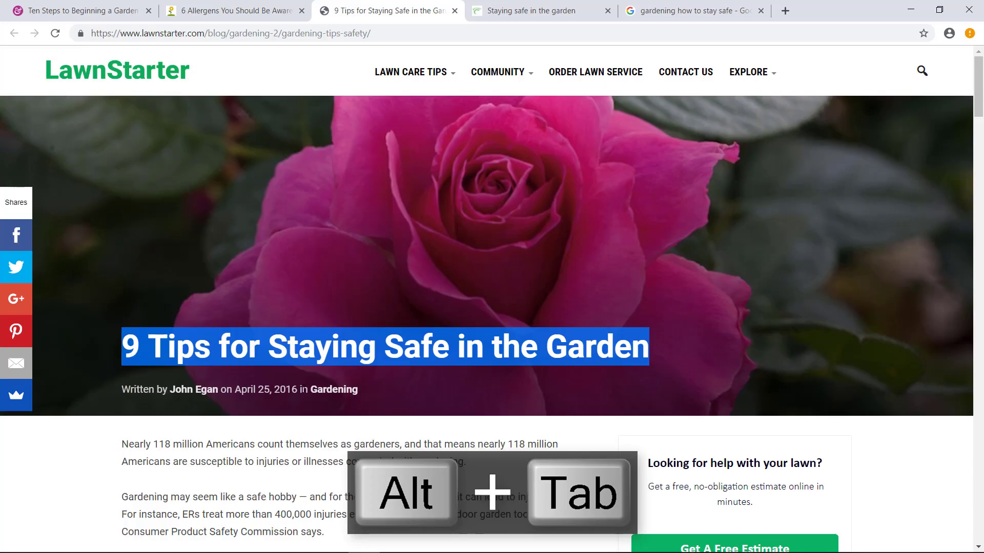
{"action": "key", "text": "alt+Tab"}
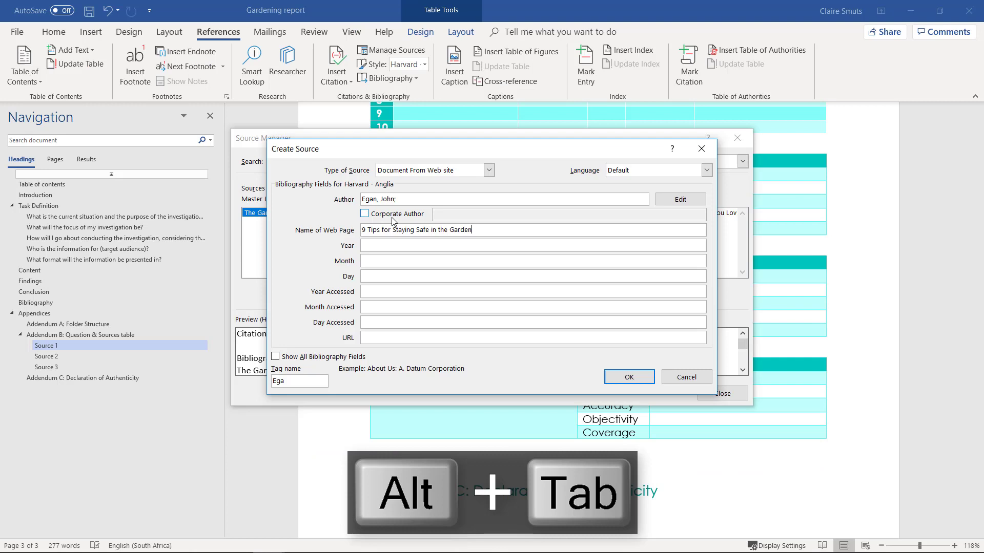
{"action": "left_click", "coordinate": [378, 248]}
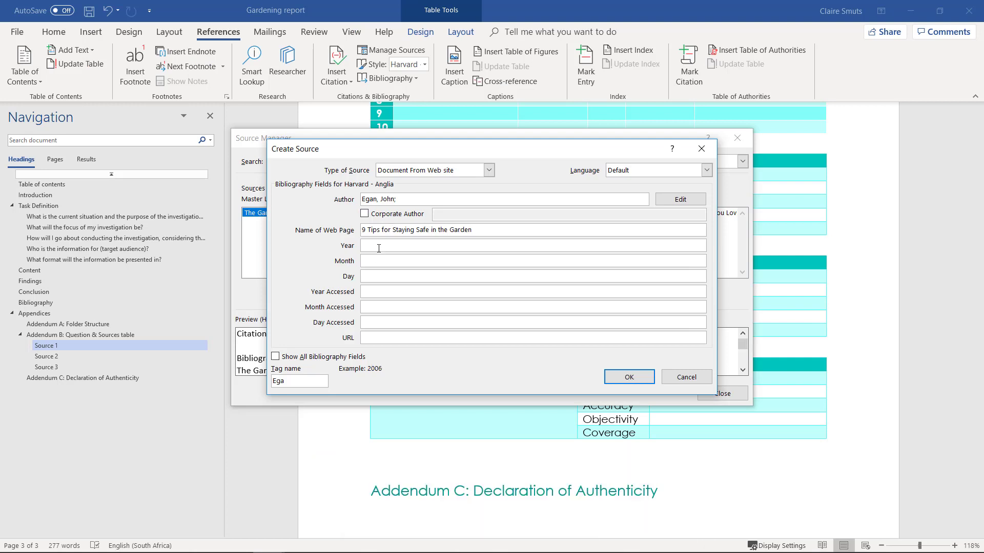
{"action": "type", "text": "2016"}
{"action": "key", "text": "Tab"}
{"action": "key", "text": "BackSpace"}
{"action": "key", "text": "BackSpace"}
{"action": "key", "text": "Tab"}
{"action": "type", "text": "25"}
{"action": "key", "text": "Tab"}
{"action": "key", "text": "Tab"}
{"action": "type", "text": "April"}
{"action": "key", "text": "Tab"}
{"action": "key", "text": "Tab"}
Copy the LawnStarter article's web address from the browser into the source's URL field in Word
{"action": "key", "text": "alt+Tab"}
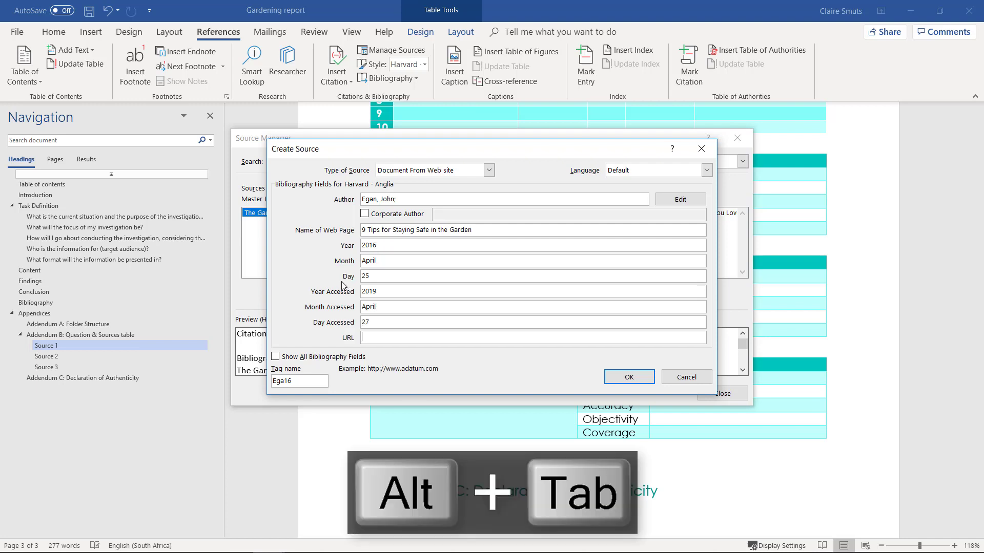
{"action": "left_click", "coordinate": [378, 33]}
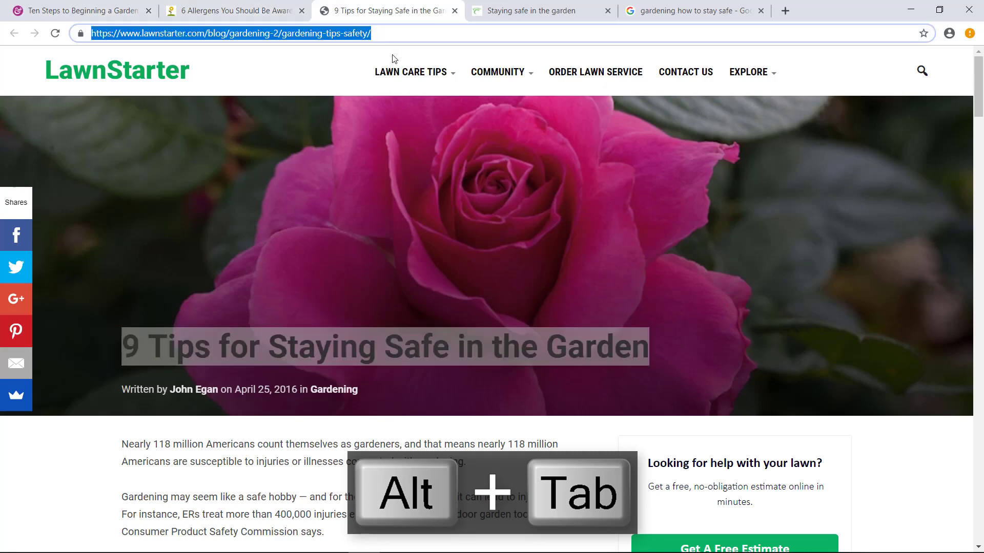
{"action": "key", "text": "ctrl+c"}
{"action": "key", "text": "alt+Tab"}
{"action": "key", "text": "ctrl+v"}
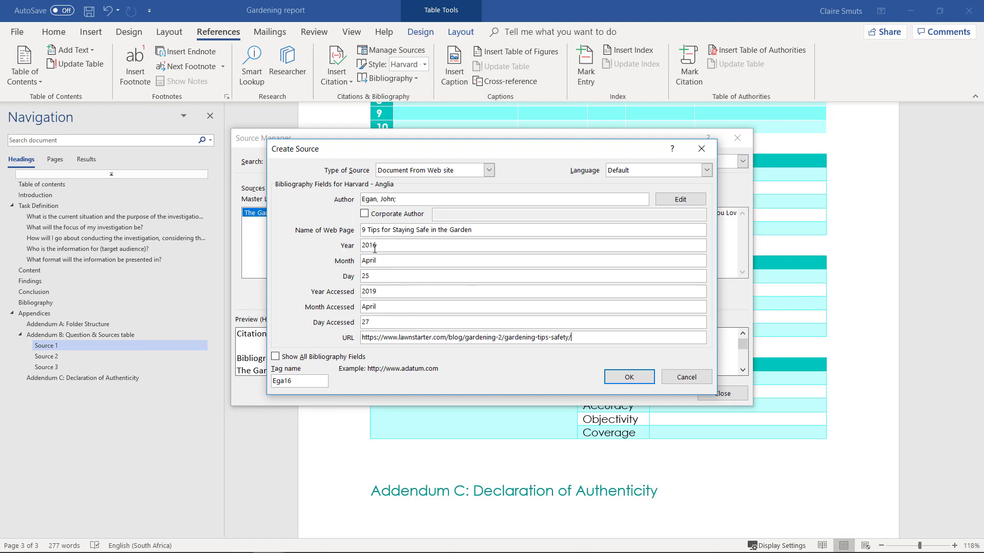
Review the available source types, keep Document From Web site, and save the LawnStarter source
{"action": "left_click", "coordinate": [489, 171]}
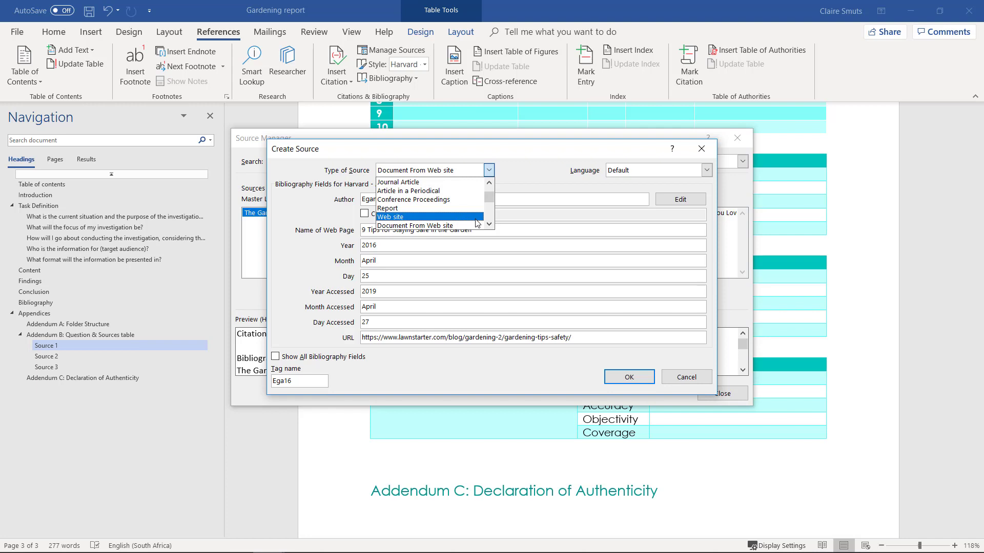
{"action": "left_click", "coordinate": [514, 178]}
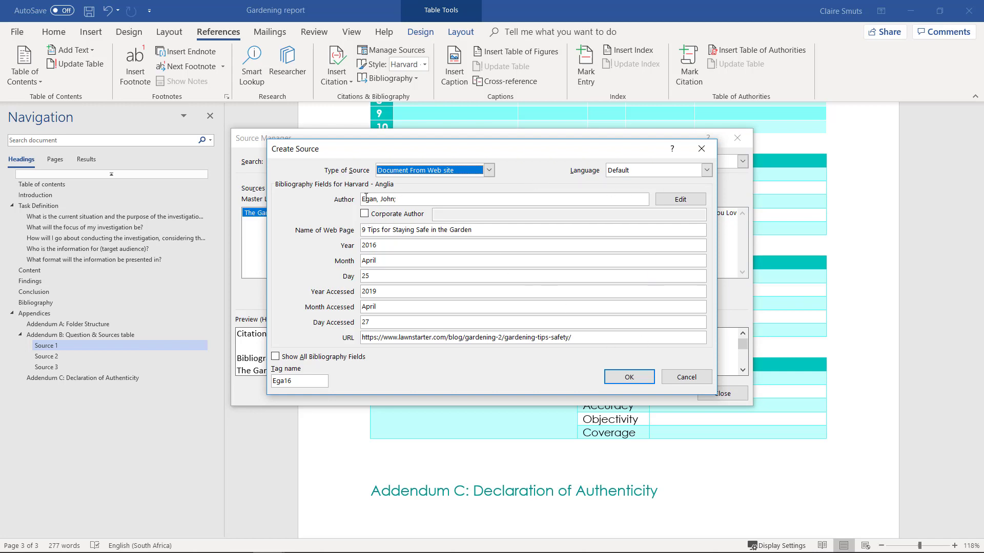
{"action": "left_click", "coordinate": [625, 378]}
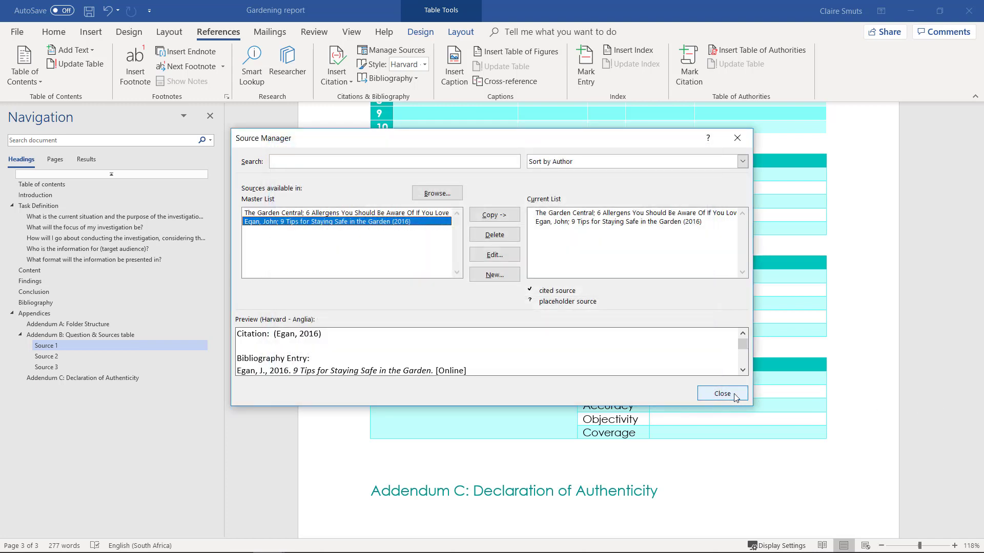
Select The Garden Central source in the Current List, then close the Source Manager and the Researcher pane
{"action": "left_click", "coordinate": [594, 212]}
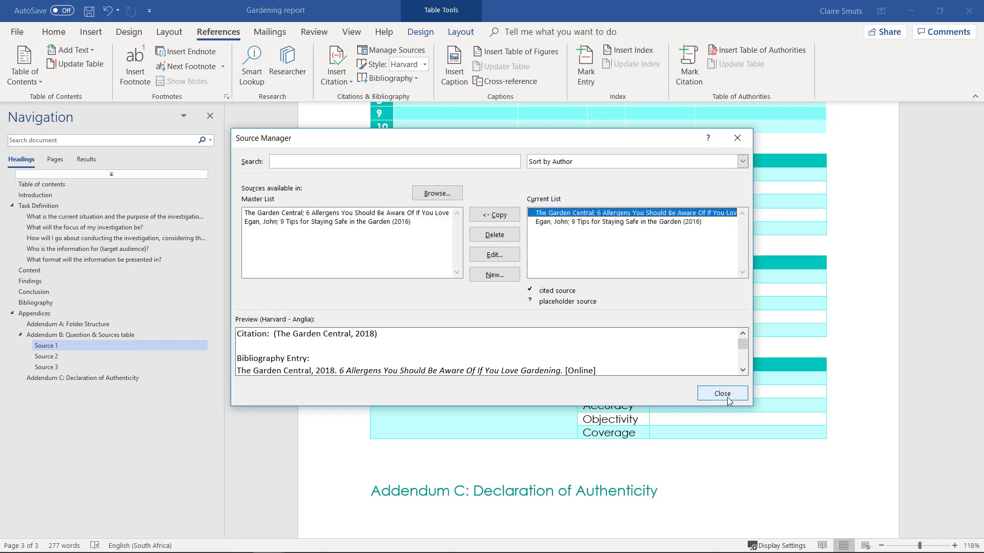
{"action": "left_click", "coordinate": [722, 394]}
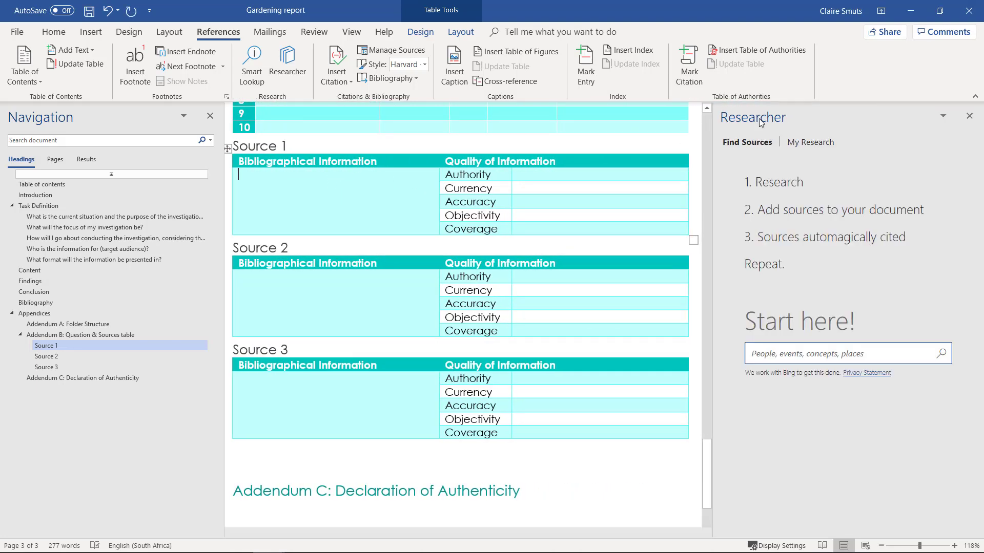
{"action": "left_click", "coordinate": [969, 116]}
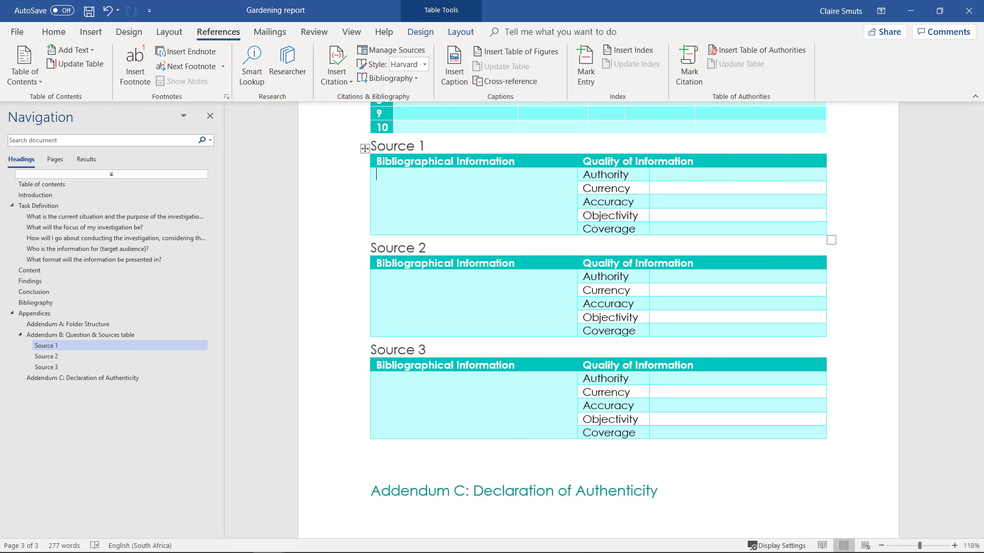
Launch the Snipping Tool from the Windows Accessories
{"action": "mouse_move", "coordinate": [270, 551]}
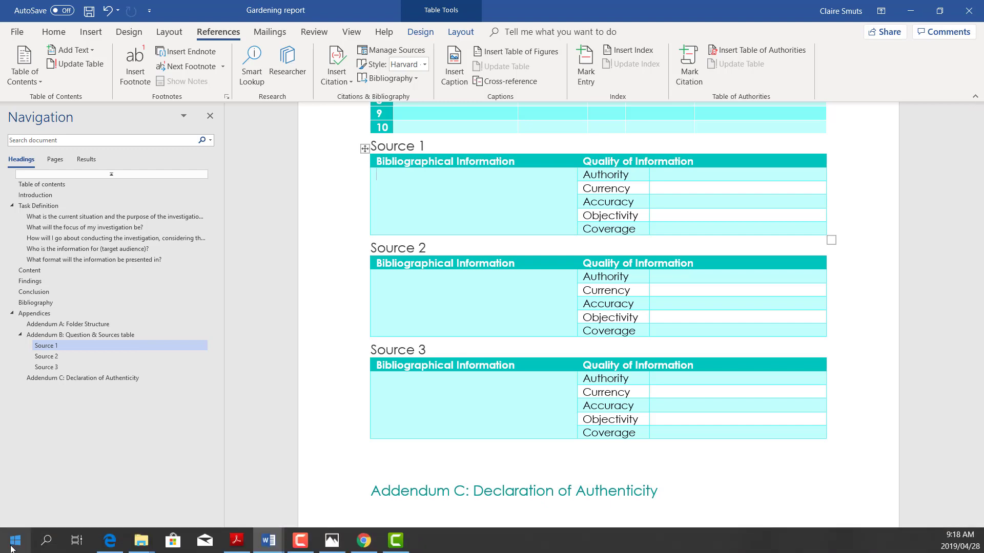
{"action": "left_click", "coordinate": [12, 548]}
{"action": "scroll", "coordinate": [91, 332], "scroll_direction": "down", "scroll_amount": 5}
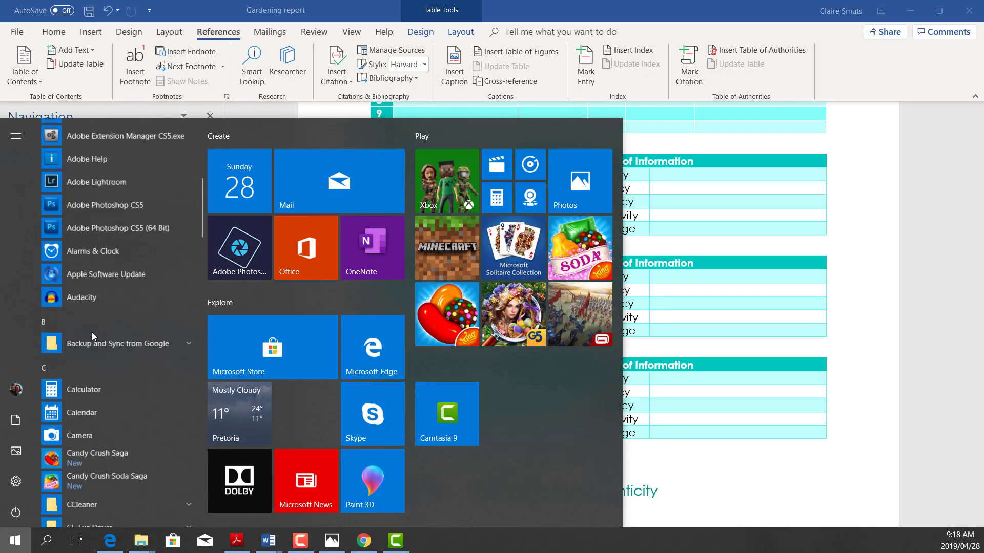
{"action": "scroll", "coordinate": [91, 332], "scroll_direction": "down", "scroll_amount": 20}
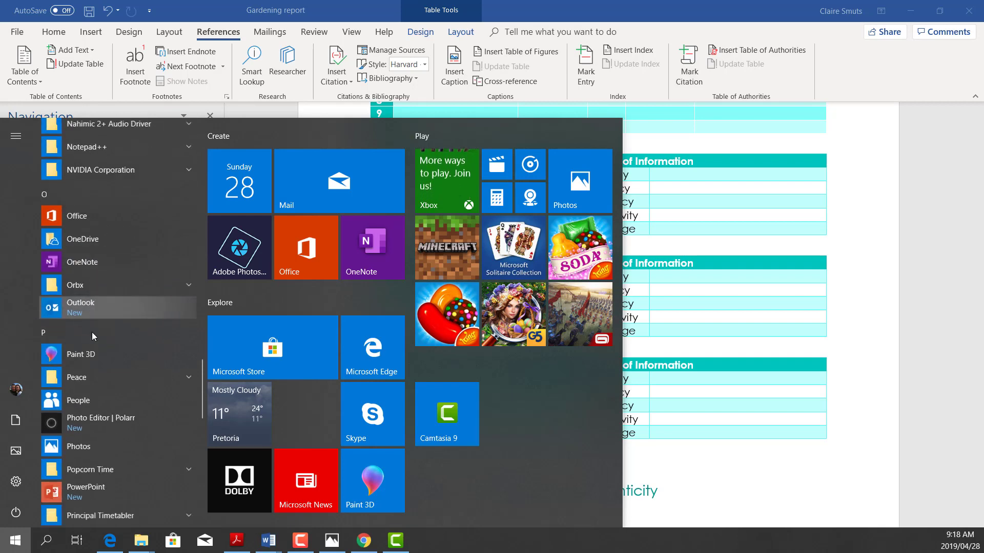
{"action": "scroll", "coordinate": [92, 335], "scroll_direction": "down", "scroll_amount": 7}
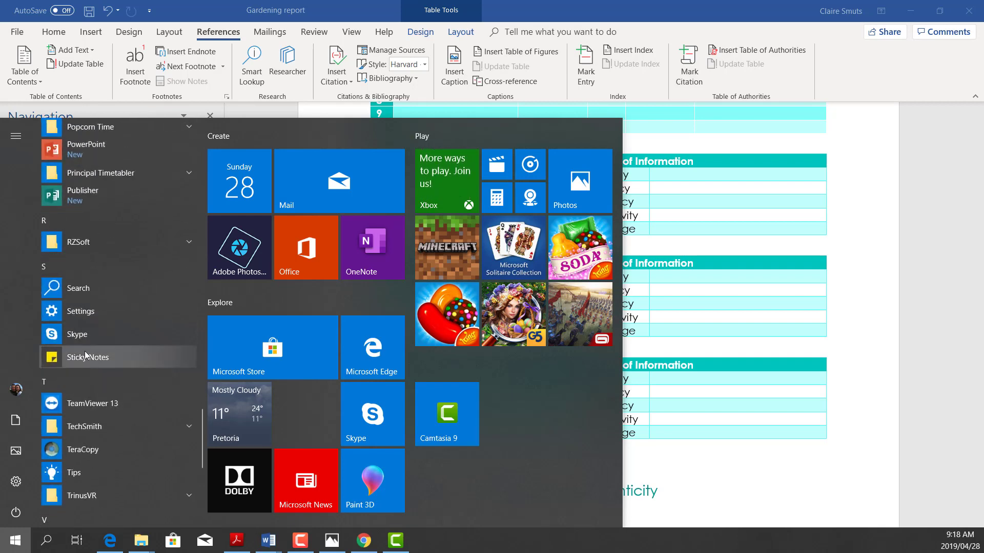
{"action": "scroll", "coordinate": [86, 355], "scroll_direction": "down", "scroll_amount": 7}
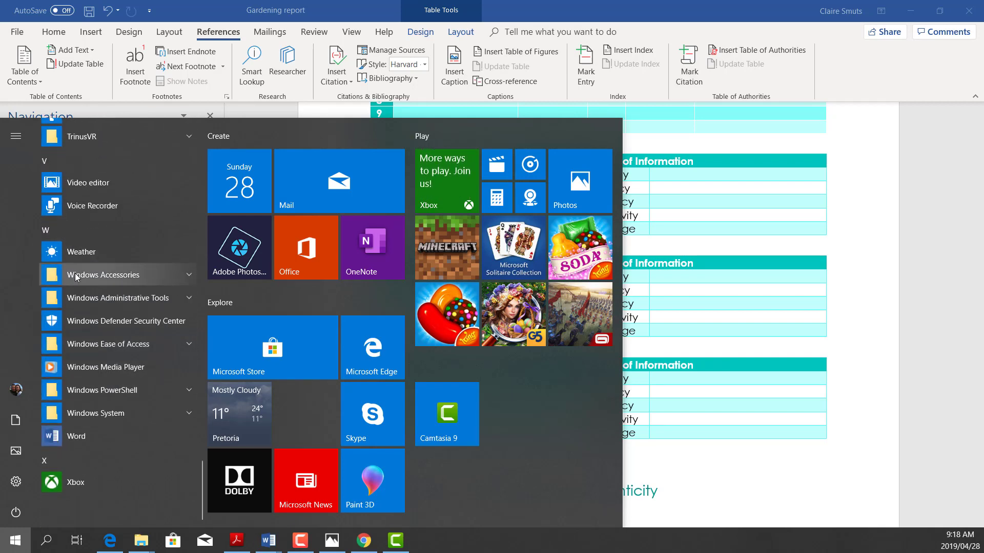
{"action": "left_click", "coordinate": [75, 276]}
{"action": "scroll", "coordinate": [100, 418], "scroll_direction": "down", "scroll_amount": 3}
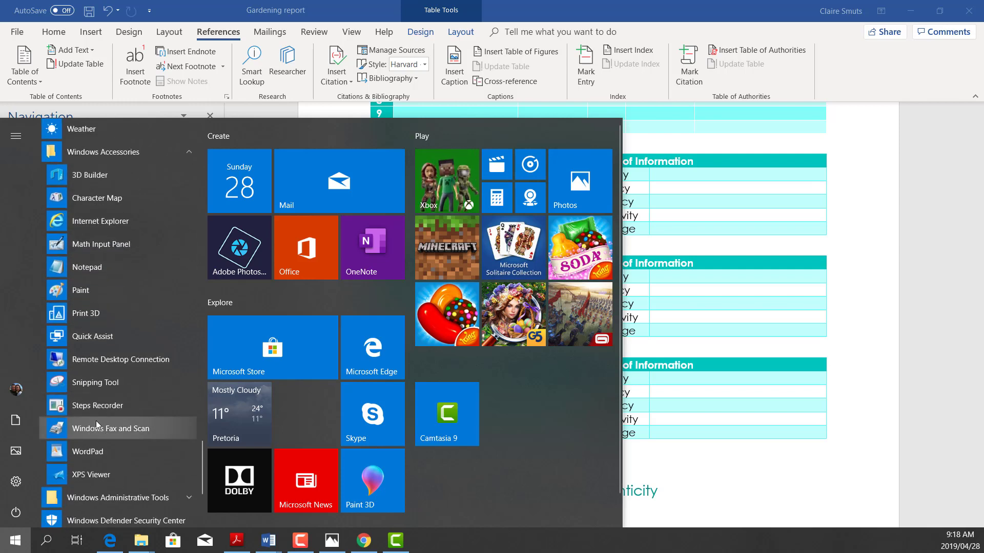
{"action": "left_click", "coordinate": [81, 384]}
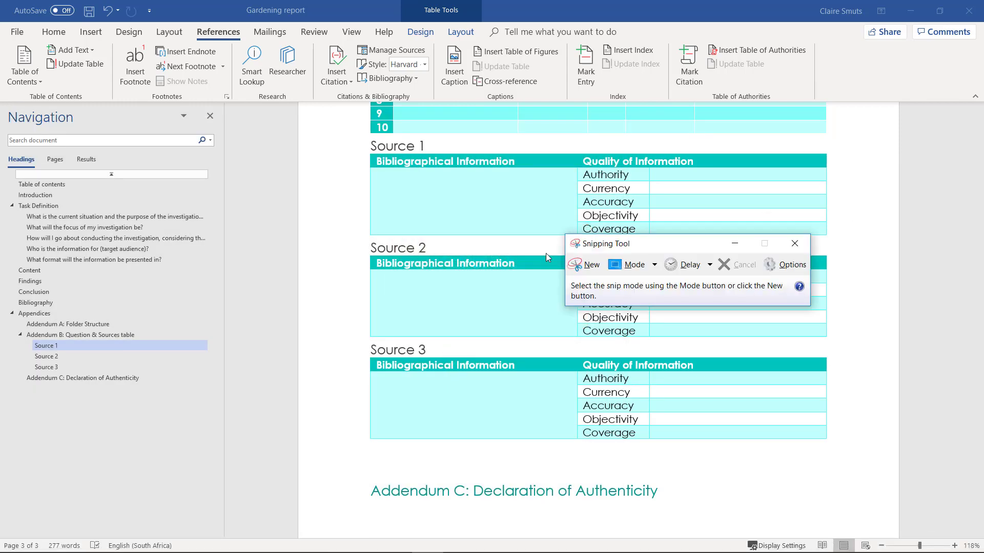
Reopen Word's Source Manager and open The Garden Central allergens source from the Current List for editing
{"action": "left_click", "coordinate": [394, 50]}
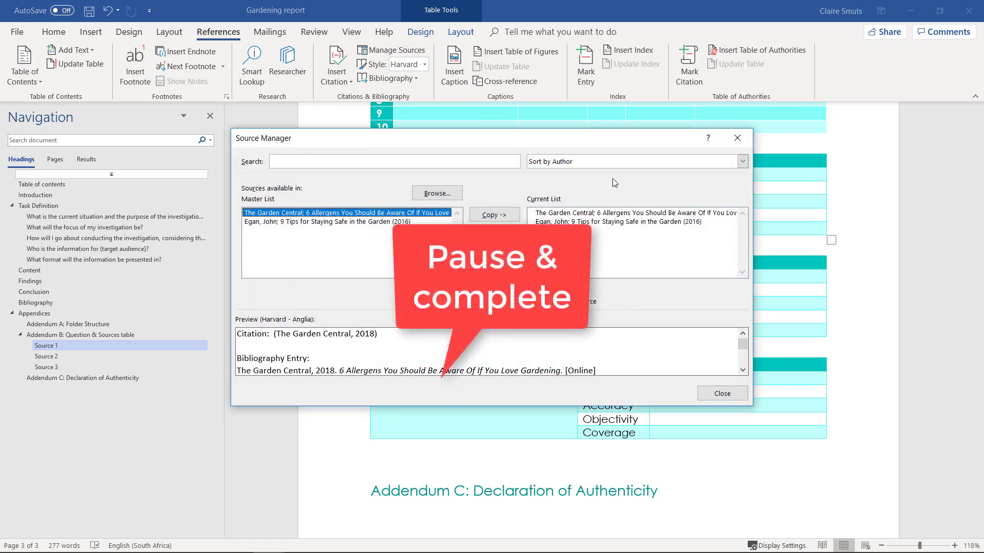
{"action": "left_click", "coordinate": [613, 213]}
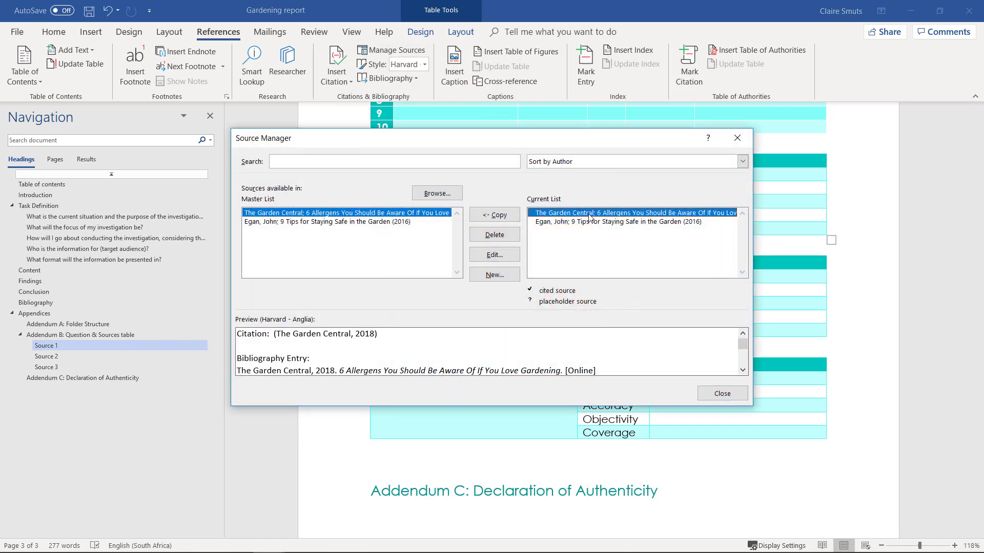
{"action": "left_click", "coordinate": [512, 257]}
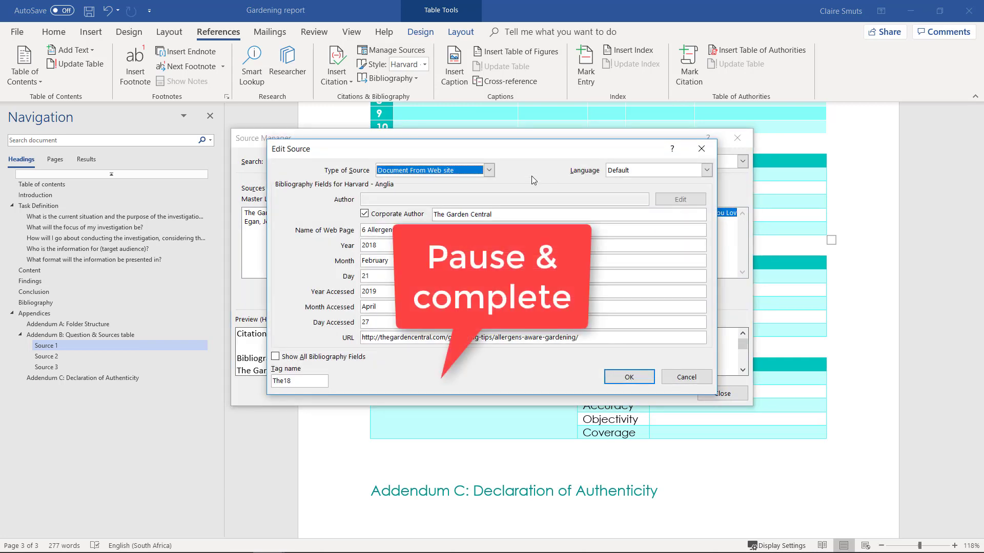
Switch to the Snipping Tool and capture a rectangular snip of The Garden Central source's fields from Author down to URL
{"action": "mouse_move", "coordinate": [300, 544]}
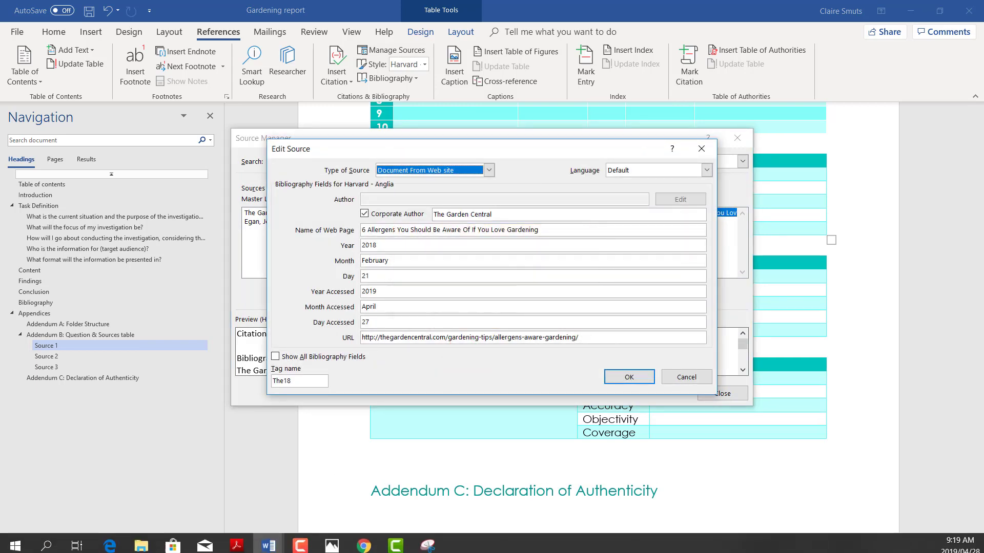
{"action": "left_click", "coordinate": [428, 545]}
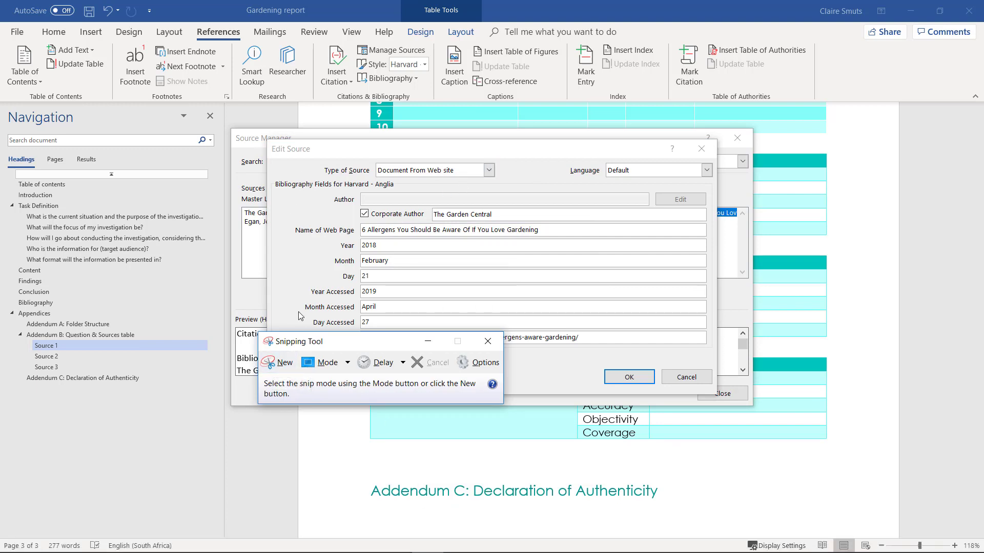
{"action": "left_click", "coordinate": [348, 363]}
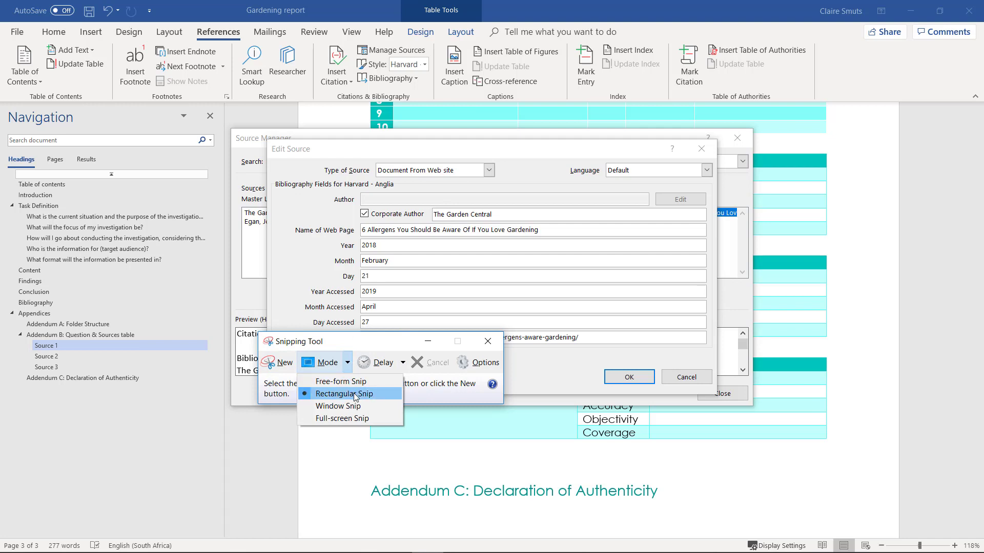
{"action": "left_click", "coordinate": [269, 363]}
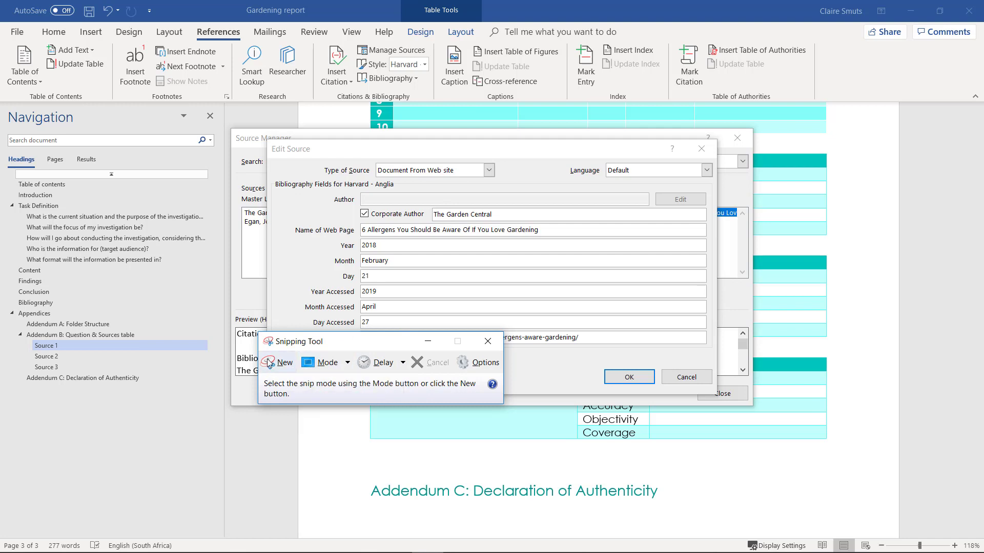
{"action": "left_click", "coordinate": [270, 363]}
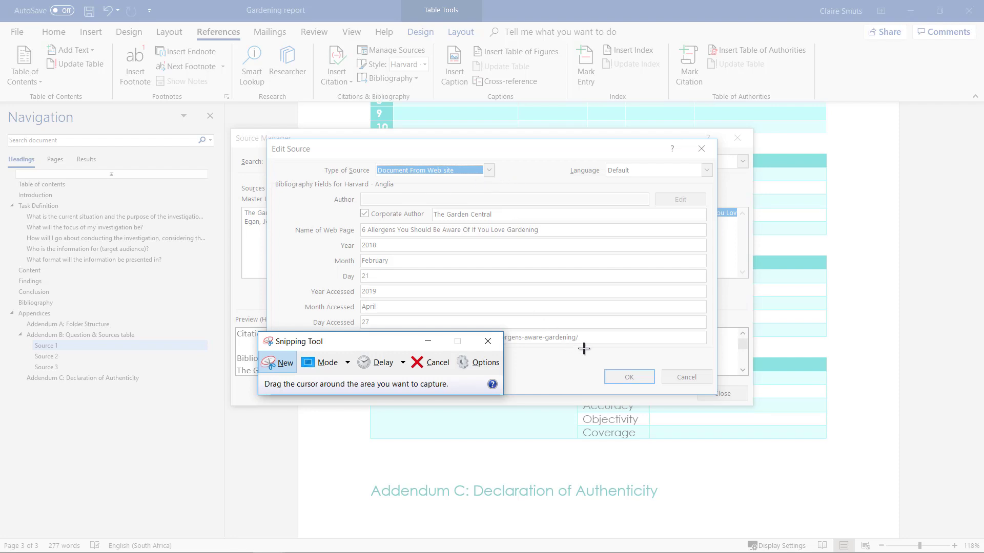
{"action": "key", "text": "Escape"}
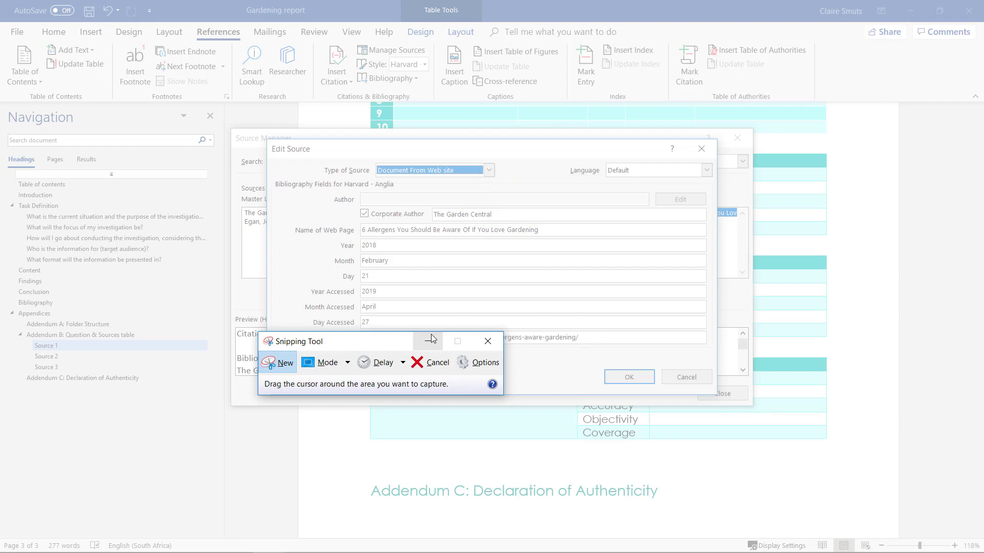
{"action": "left_click_drag", "start_coordinate": [398, 340], "coordinate": [430, 381]}
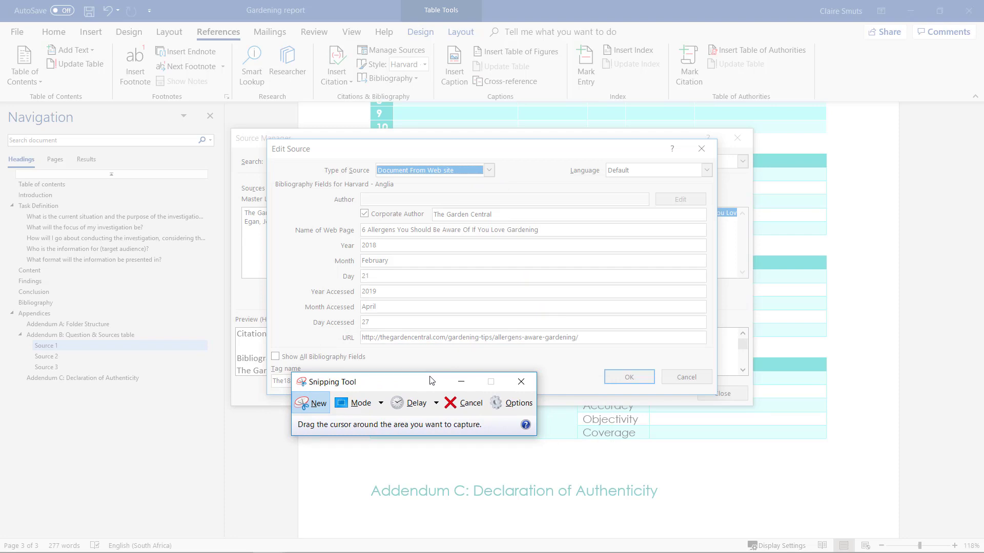
{"action": "key", "text": "ctrl+n"}
{"action": "left_click_drag", "start_coordinate": [292, 190], "coordinate": [471, 352]}
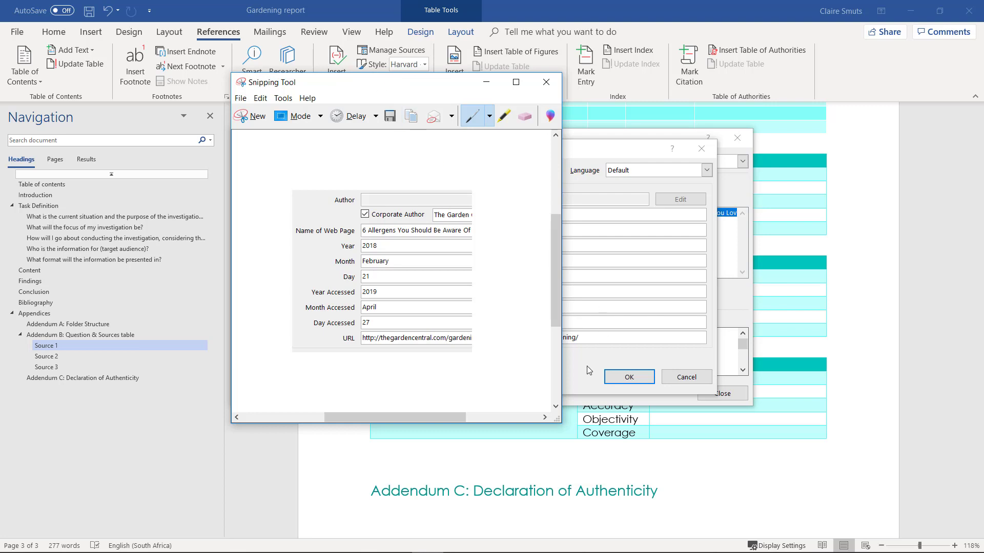
Close the source dialogs and paste the snip as a picture into Source 1's Bibliographical Information cell
{"action": "left_click", "coordinate": [630, 380]}
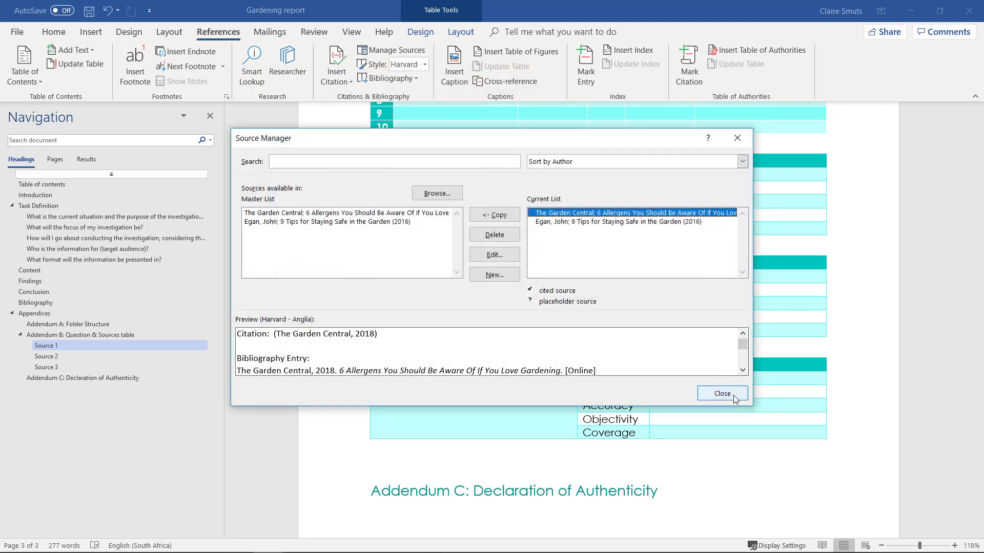
{"action": "left_click", "coordinate": [722, 394]}
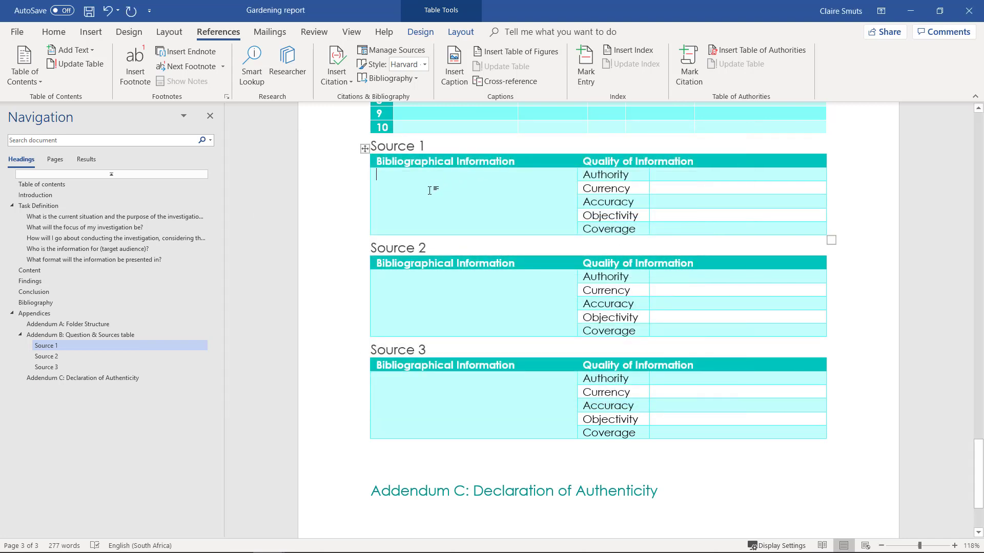
{"action": "right_click", "coordinate": [380, 174]}
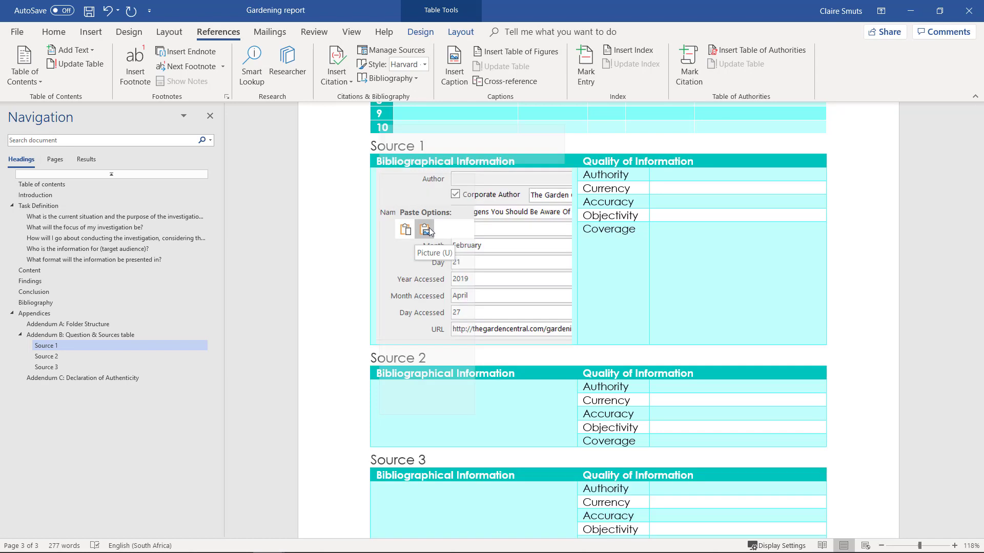
{"action": "left_click", "coordinate": [424, 230]}
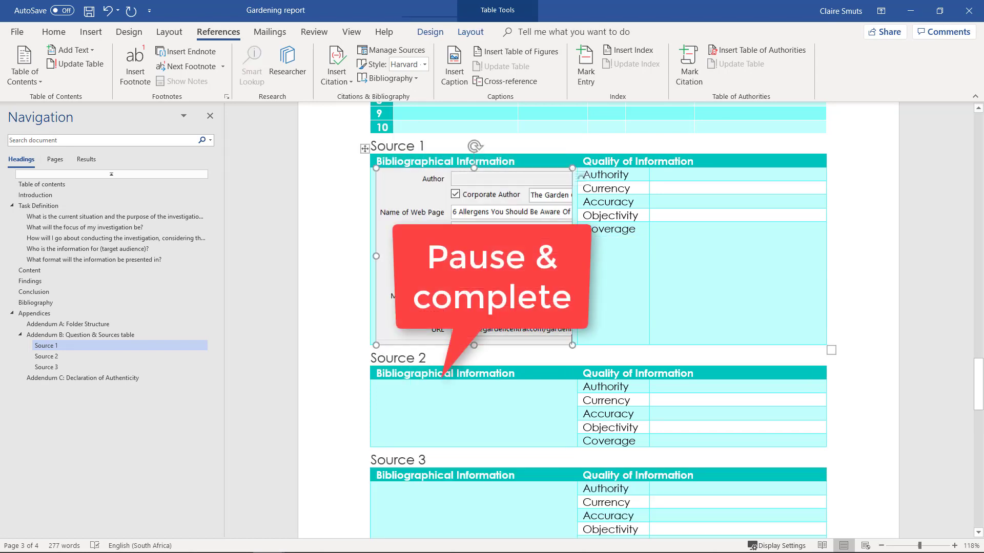
{"action": "left_click", "coordinate": [599, 327]}
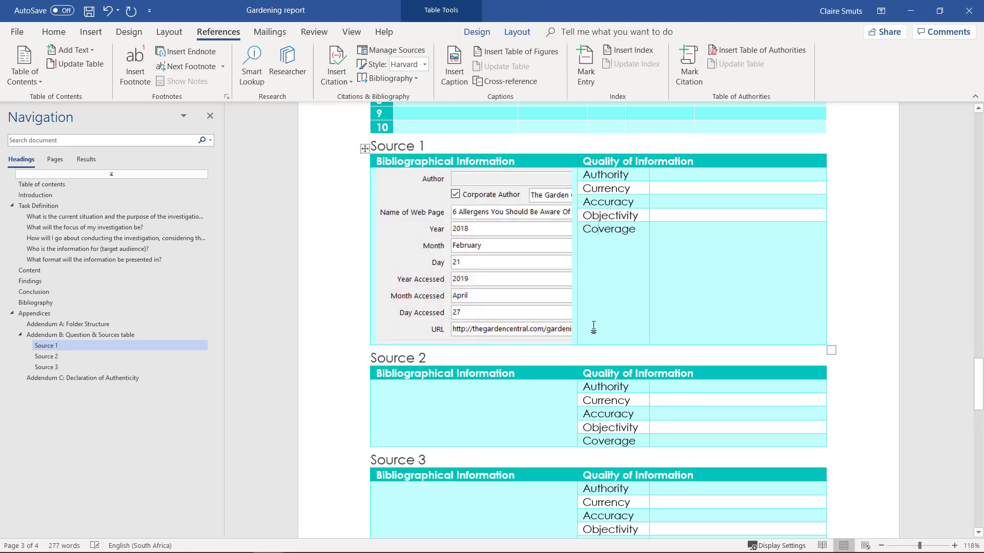
Place the cursor in Source 2's Bibliographical Information cell and open "9 Tips for Staying Safe in the Garden" from the Current List for editing
{"action": "left_click", "coordinate": [445, 395]}
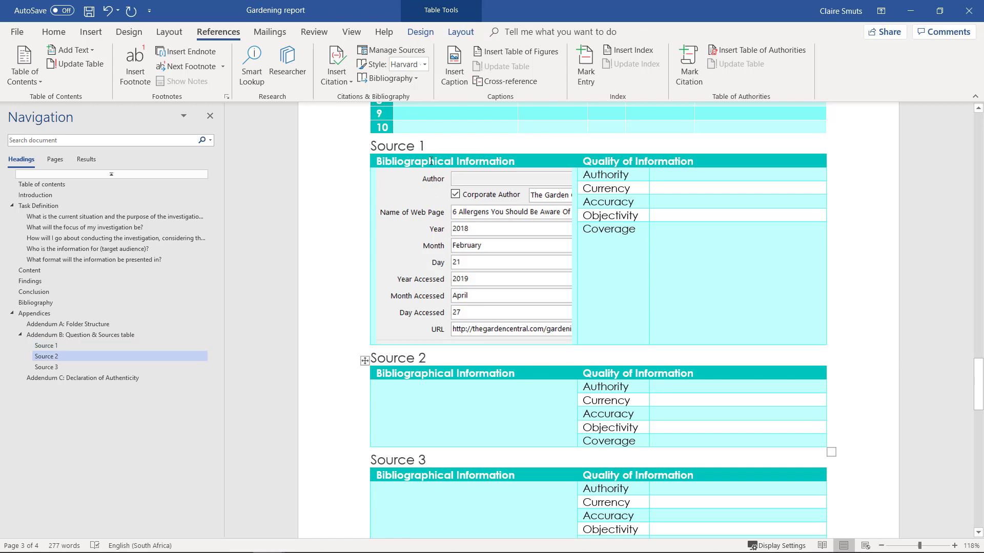
{"action": "left_click", "coordinate": [391, 50]}
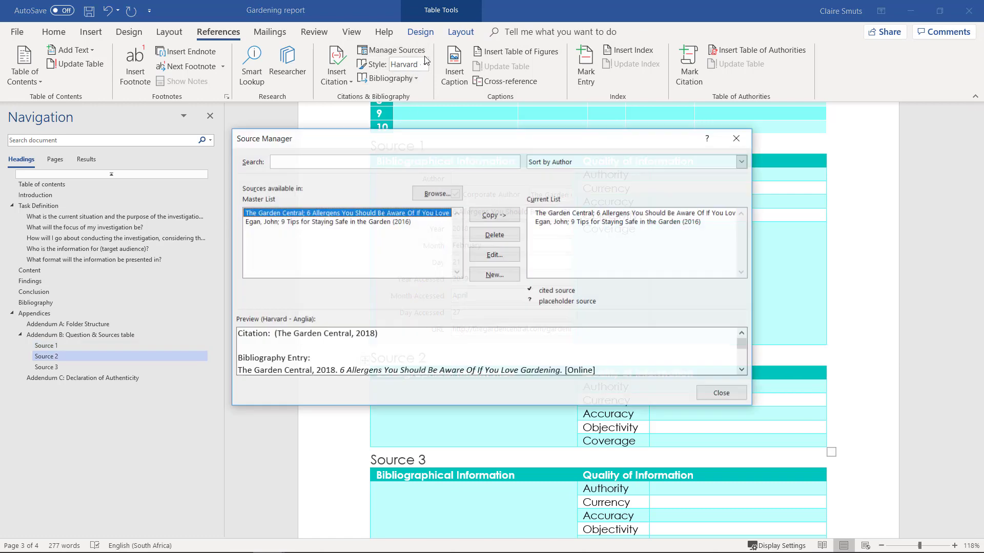
{"action": "left_click", "coordinate": [575, 223]}
{"action": "left_click", "coordinate": [495, 255]}
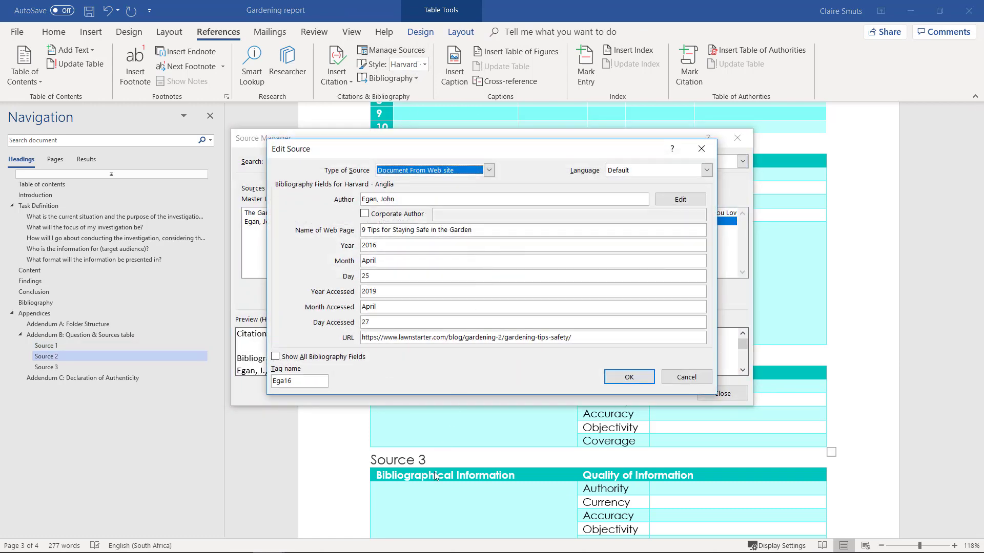
Capture a new snip of the "9 Tips for Staying Safe in the Garden" fields from Author to URL and copy it
{"action": "left_click", "coordinate": [428, 542]}
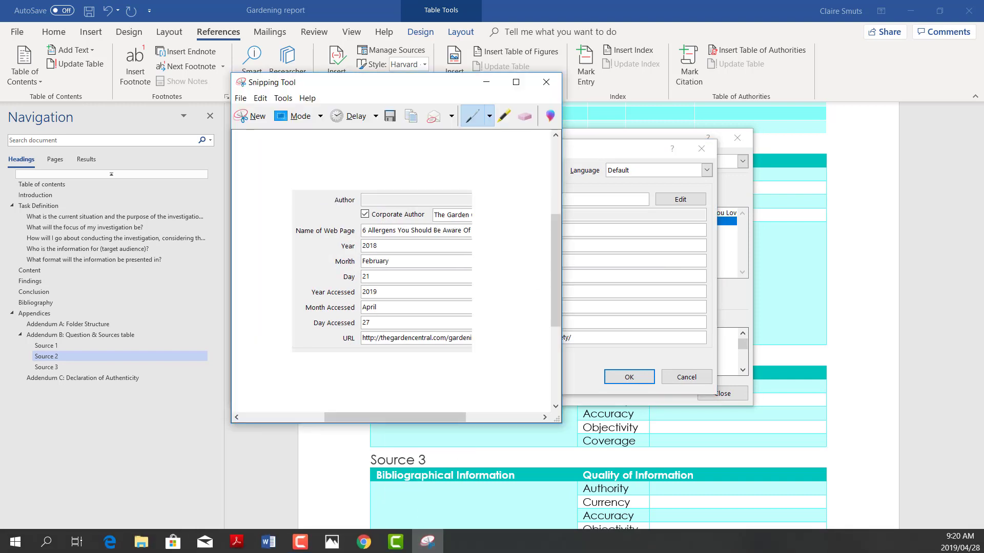
{"action": "left_click", "coordinate": [255, 116]}
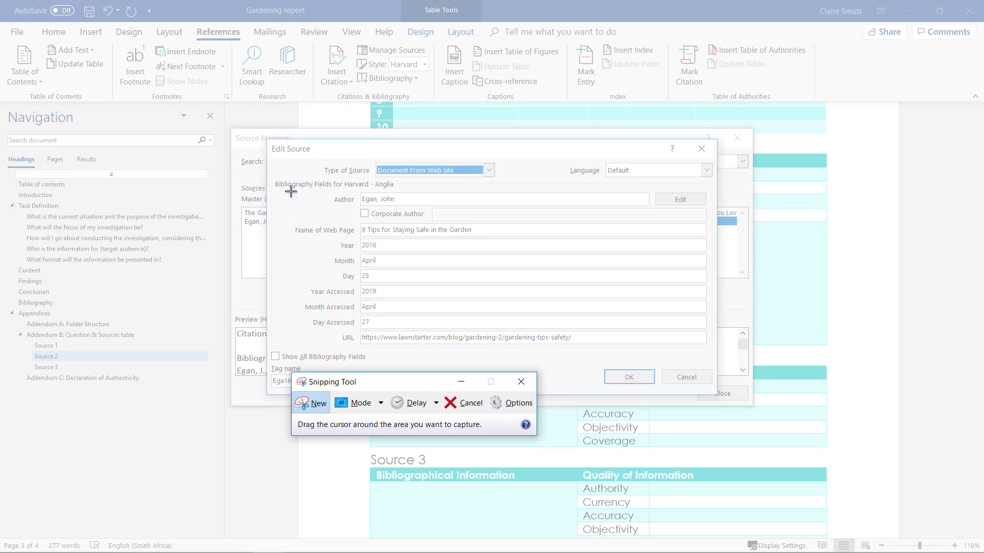
{"action": "left_click_drag", "start_coordinate": [290, 191], "coordinate": [442, 346]}
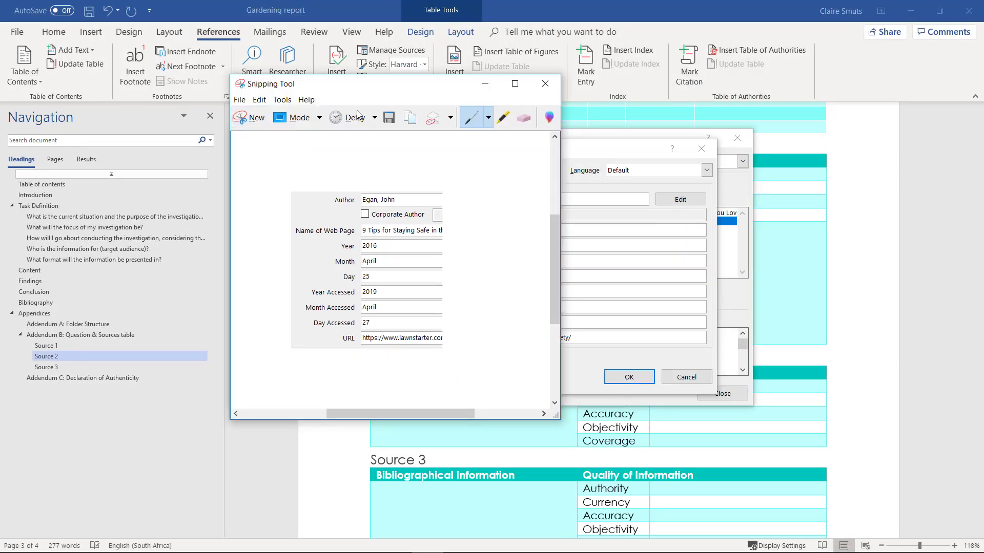
{"action": "left_click", "coordinate": [410, 118]}
Close the source dialogs and paste the snip as a picture into Source 2's Bibliographical Information cell
{"action": "left_click", "coordinate": [632, 380]}
{"action": "left_click", "coordinate": [629, 377]}
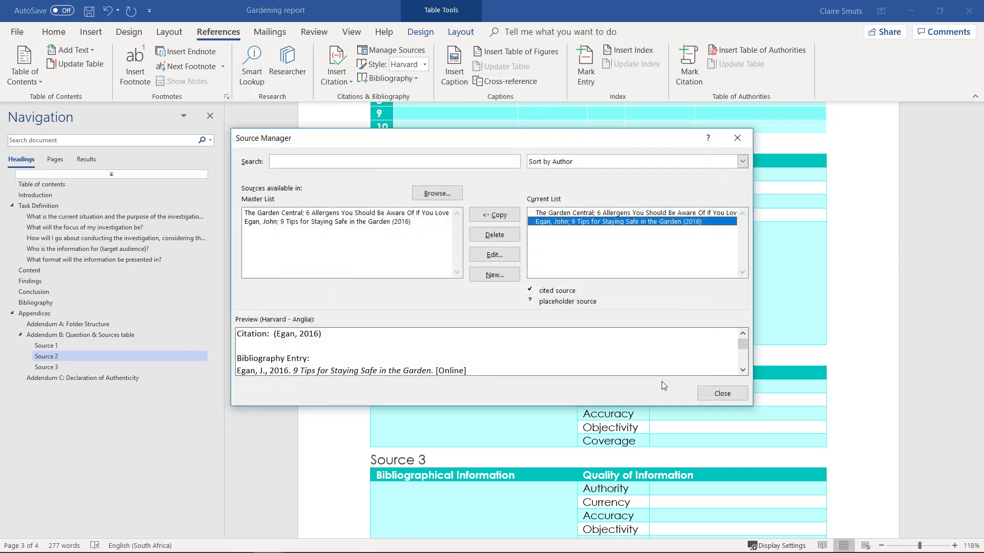
{"action": "left_click", "coordinate": [723, 393]}
{"action": "right_click", "coordinate": [382, 388]}
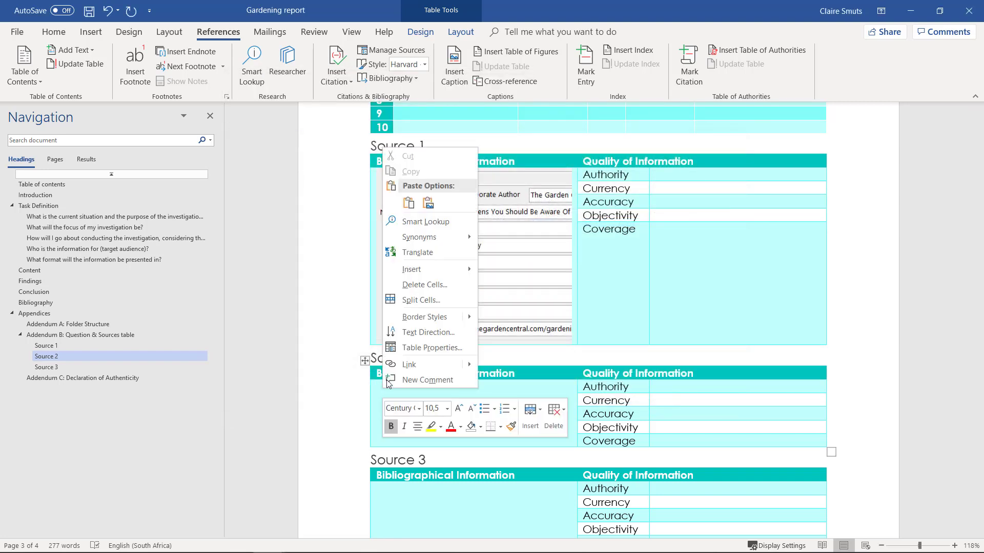
{"action": "left_click", "coordinate": [429, 205]}
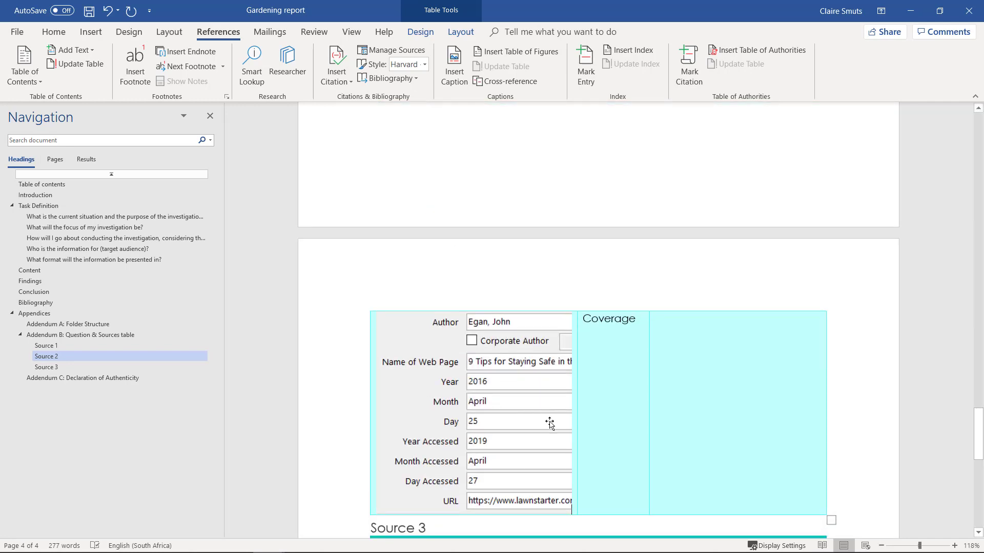
Insert a page break directly before the Source 2 heading
{"action": "scroll", "coordinate": [506, 439], "scroll_direction": "up", "scroll_amount": 5}
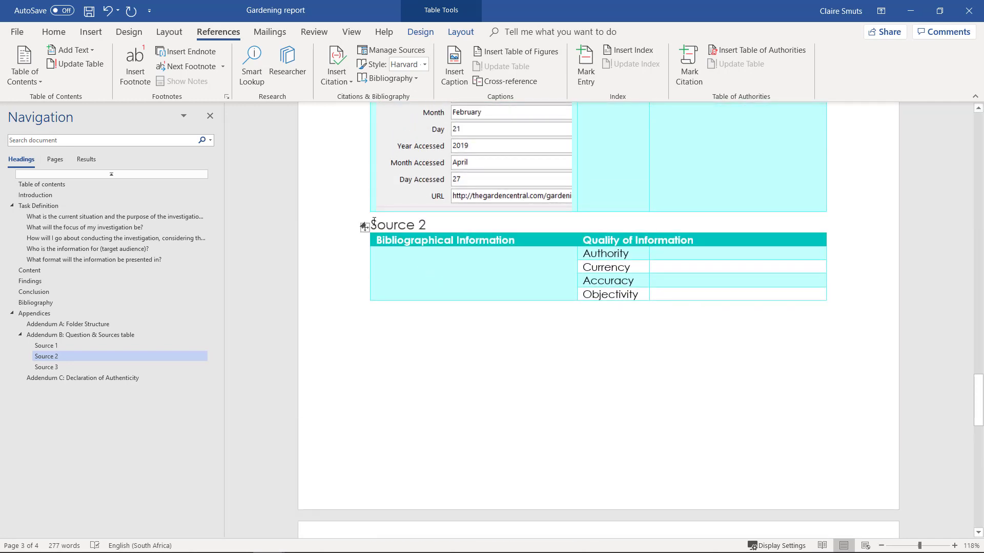
{"action": "left_click", "coordinate": [373, 223]}
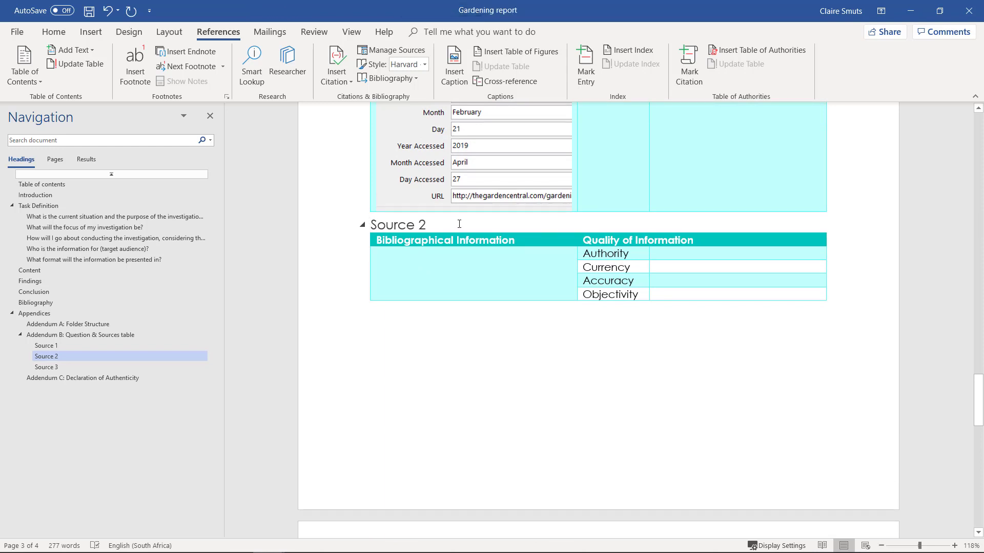
{"action": "left_click", "coordinate": [168, 32]}
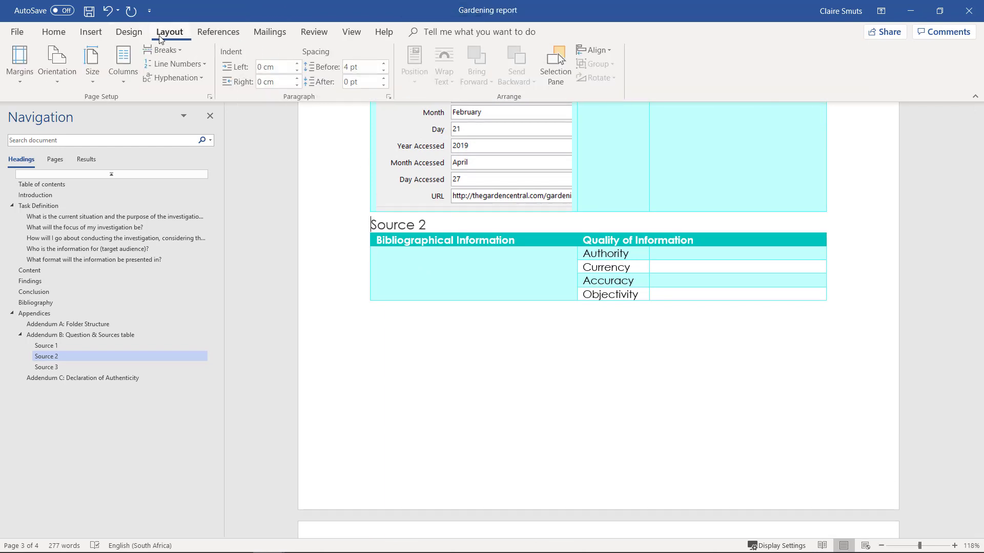
{"action": "left_click", "coordinate": [165, 50]}
{"action": "left_click", "coordinate": [194, 85]}
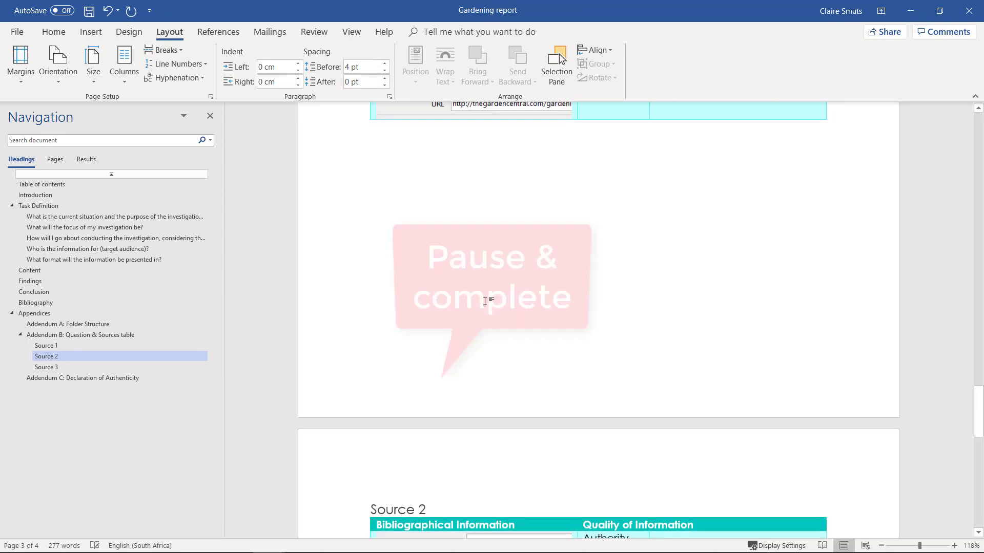
Insert a page break directly before the Source 3 heading
{"action": "scroll", "coordinate": [485, 302], "scroll_direction": "down", "scroll_amount": 7}
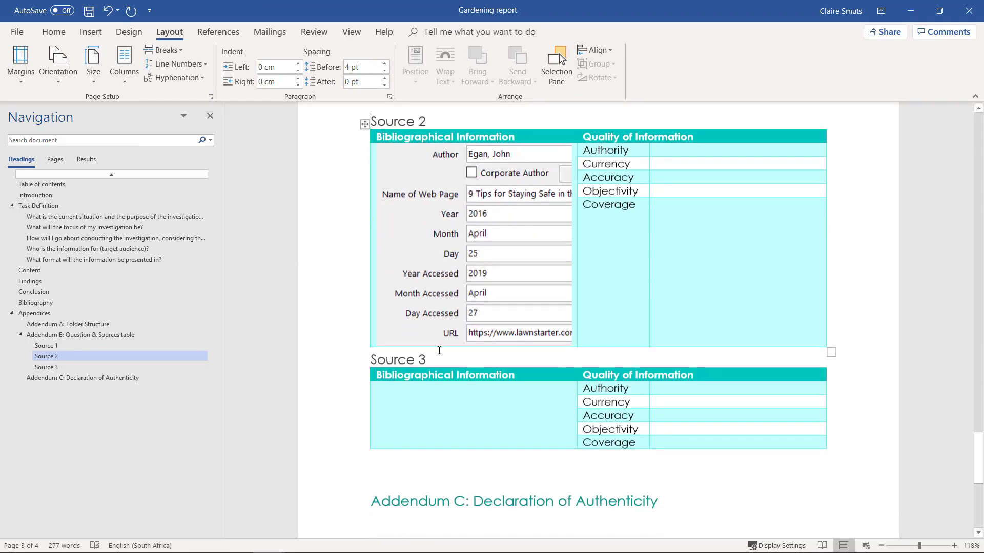
{"action": "left_click", "coordinate": [371, 359]}
{"action": "left_click", "coordinate": [164, 51]}
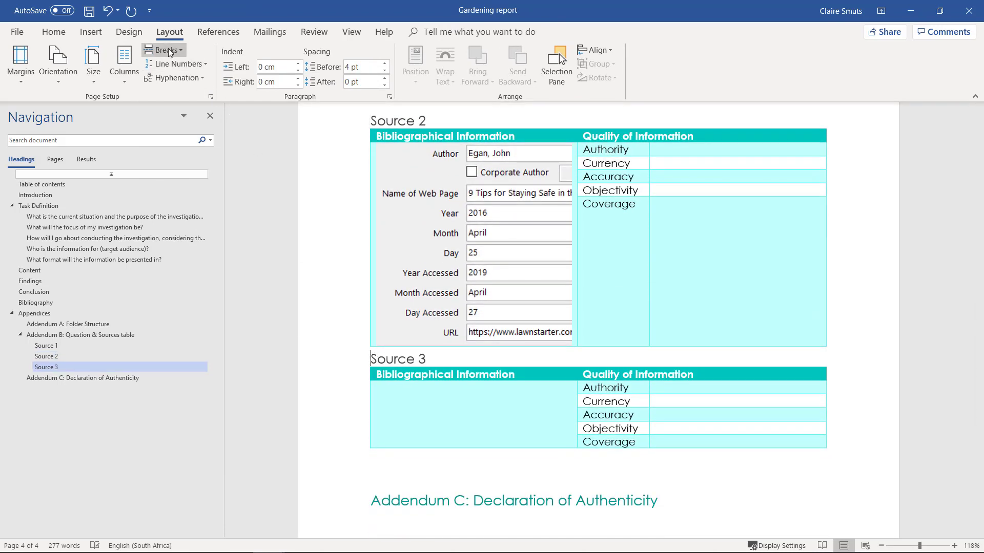
{"action": "left_click", "coordinate": [187, 90]}
Place the cursor in the blank cell beside Authority in the Source 2 table
{"action": "scroll", "coordinate": [522, 277], "scroll_direction": "up", "scroll_amount": 5}
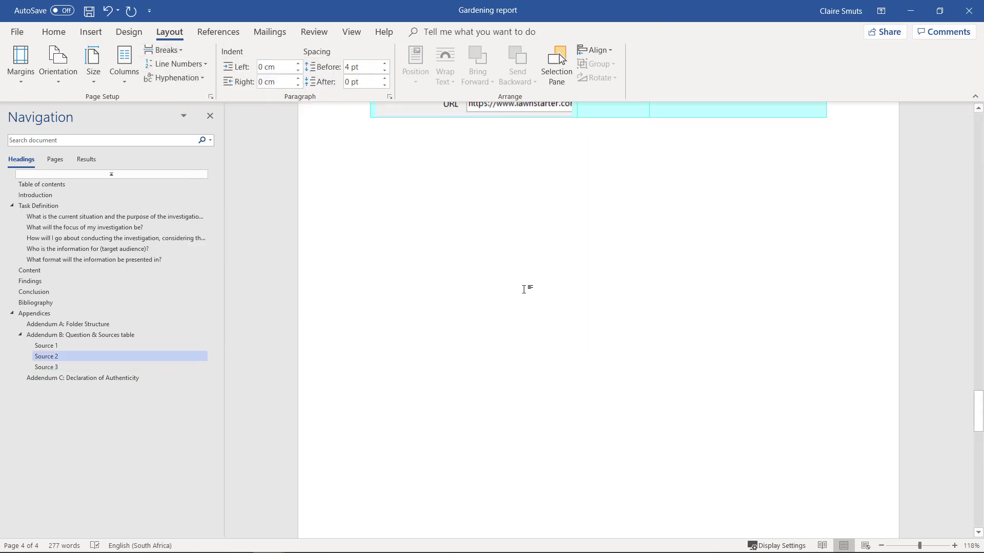
{"action": "left_click", "coordinate": [648, 184]}
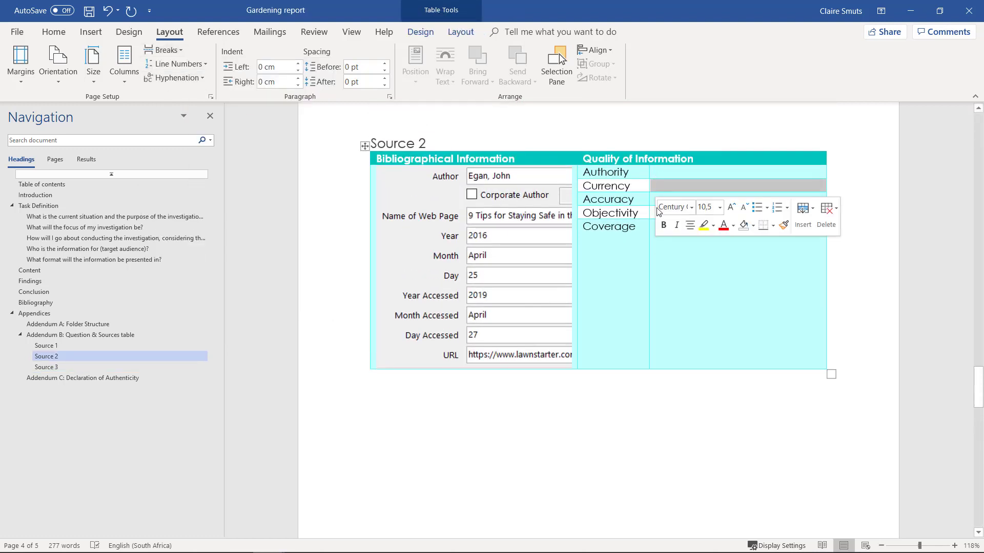
{"action": "key", "text": "Up"}
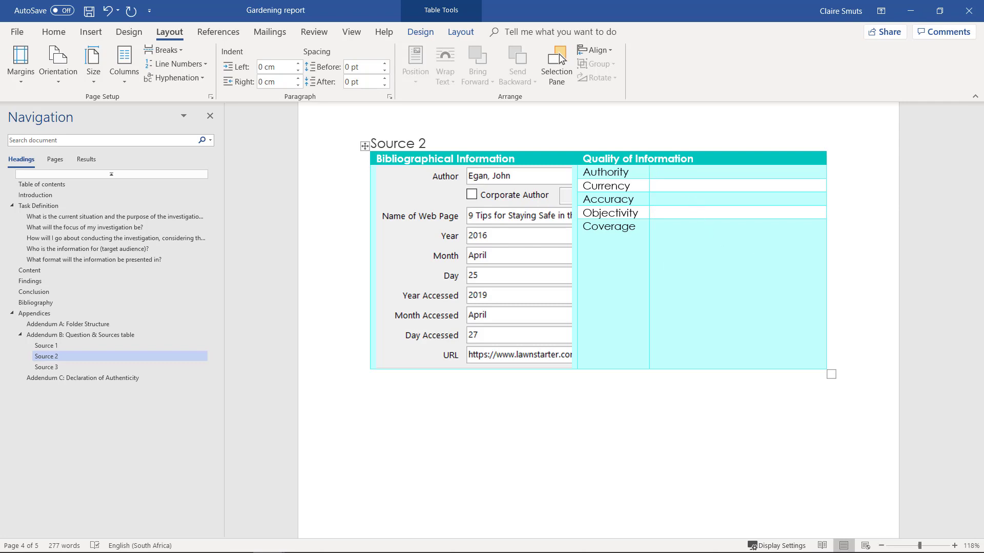
{"action": "scroll", "coordinate": [477, 369], "scroll_direction": "down", "scroll_amount": 2}
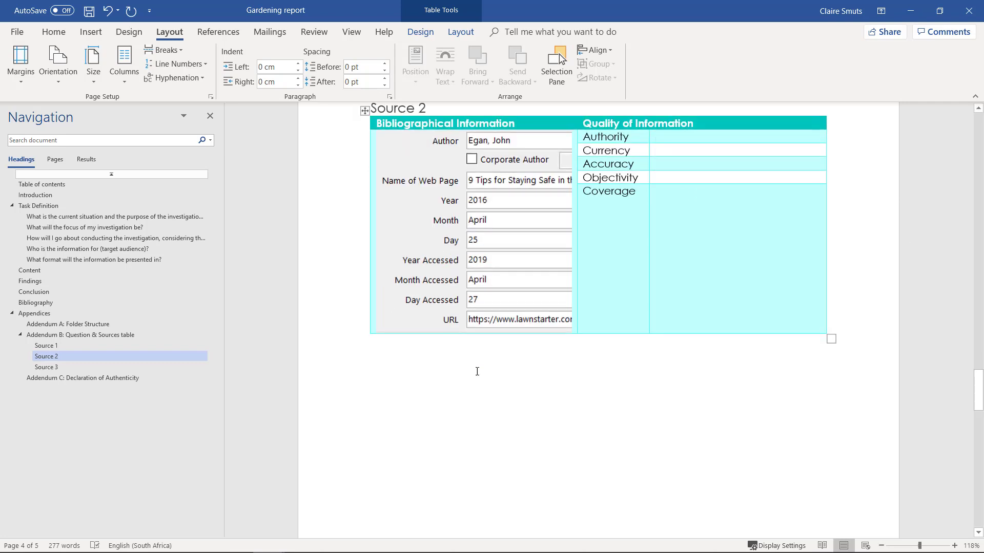
{"action": "scroll", "coordinate": [481, 379], "scroll_direction": "up", "scroll_amount": 3}
{"action": "scroll", "coordinate": [484, 381], "scroll_direction": "up", "scroll_amount": 1}
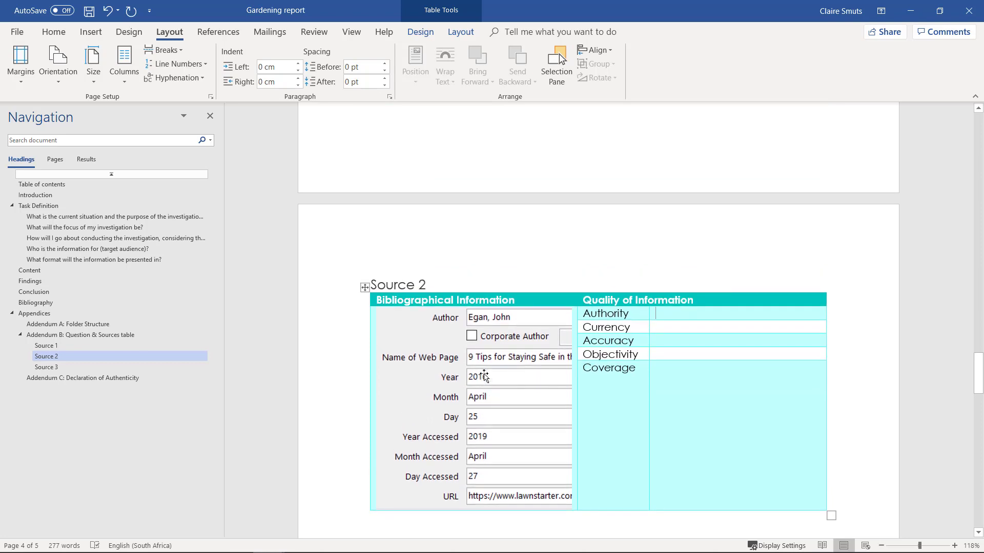
Review The Garden Central source's details from the Master List in the Source Manager, then close the dialogs
{"action": "left_click", "coordinate": [232, 36]}
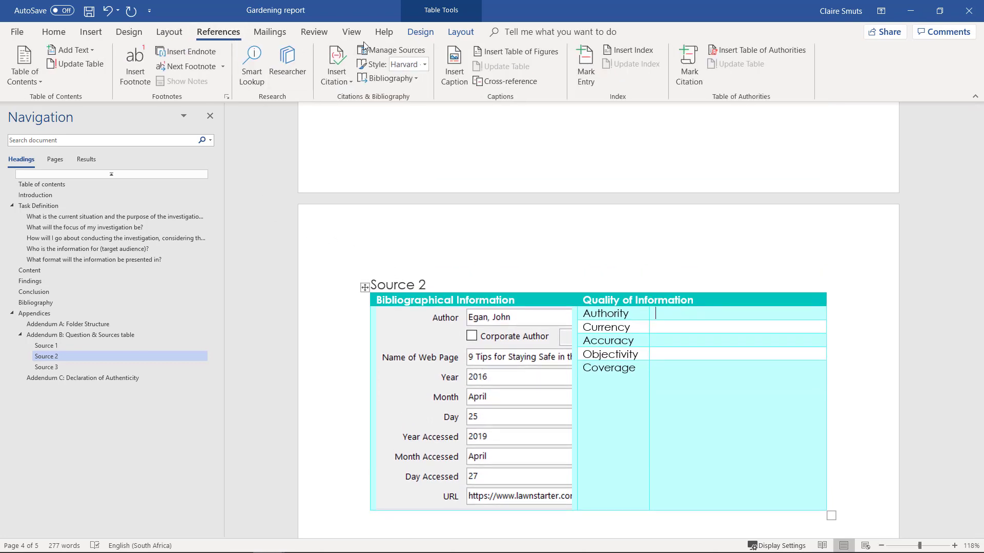
{"action": "left_click", "coordinate": [398, 50]}
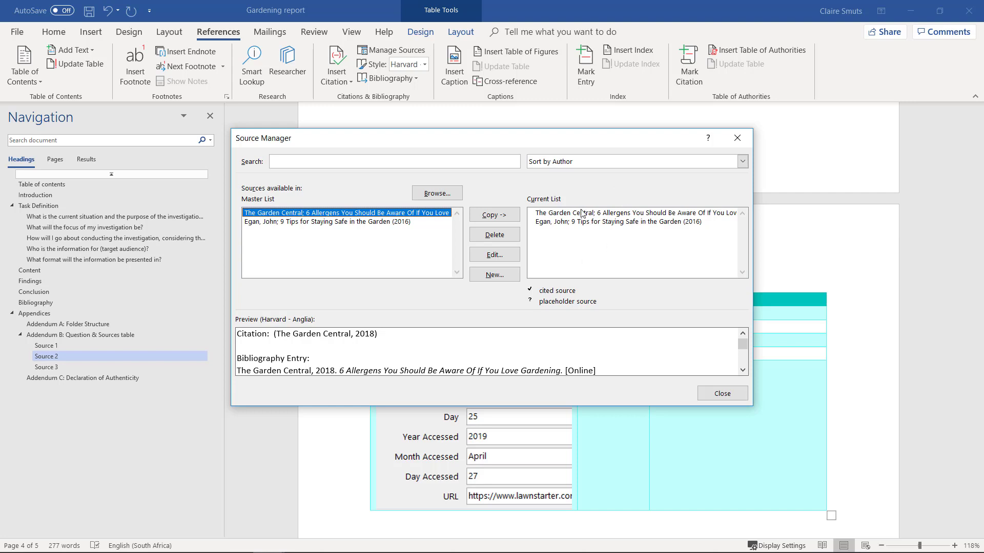
{"action": "left_click", "coordinate": [508, 259]}
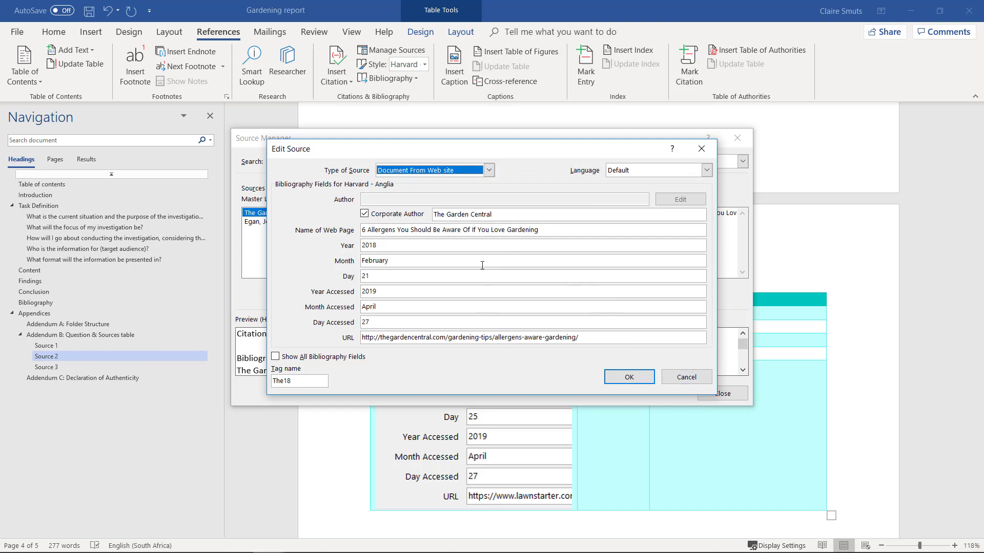
{"action": "left_click", "coordinate": [645, 381]}
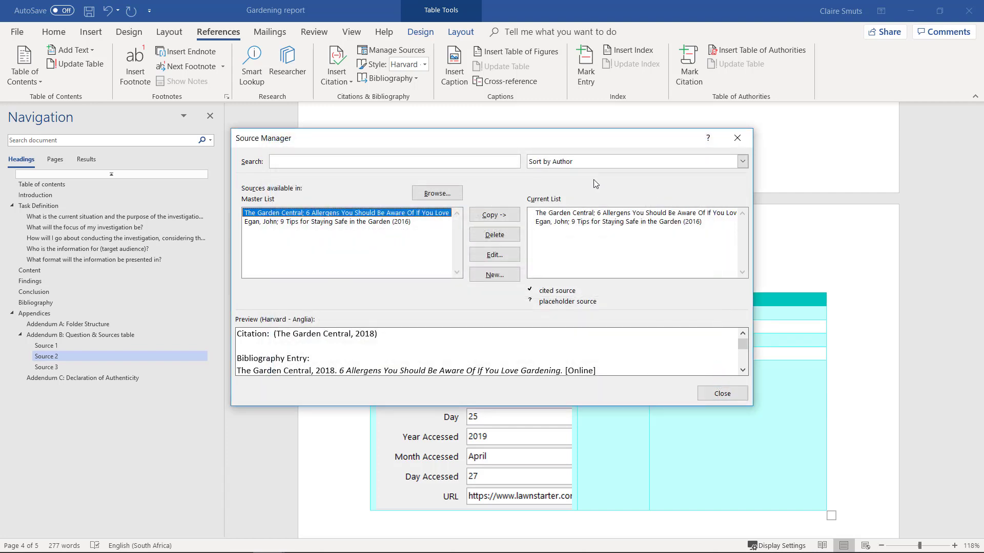
{"action": "left_click", "coordinate": [718, 398]}
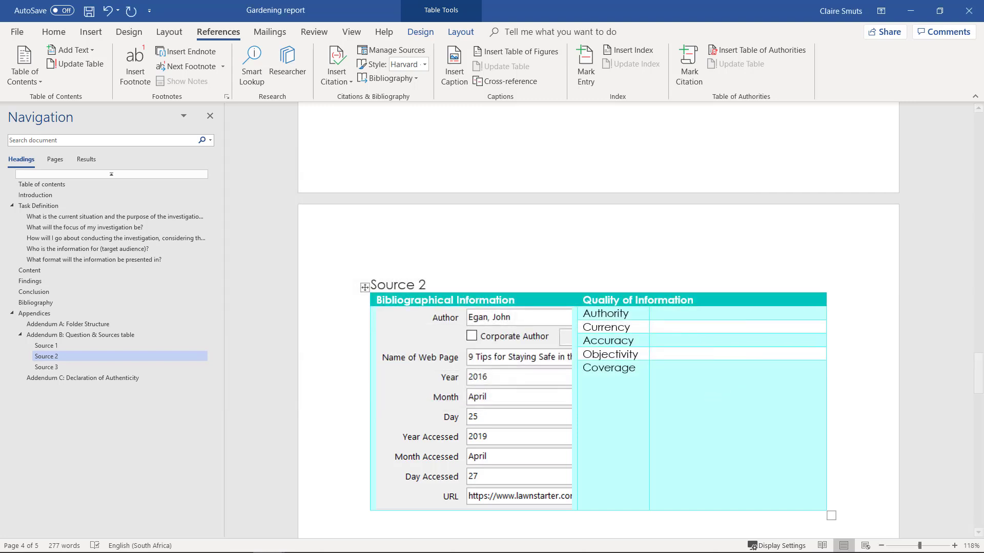